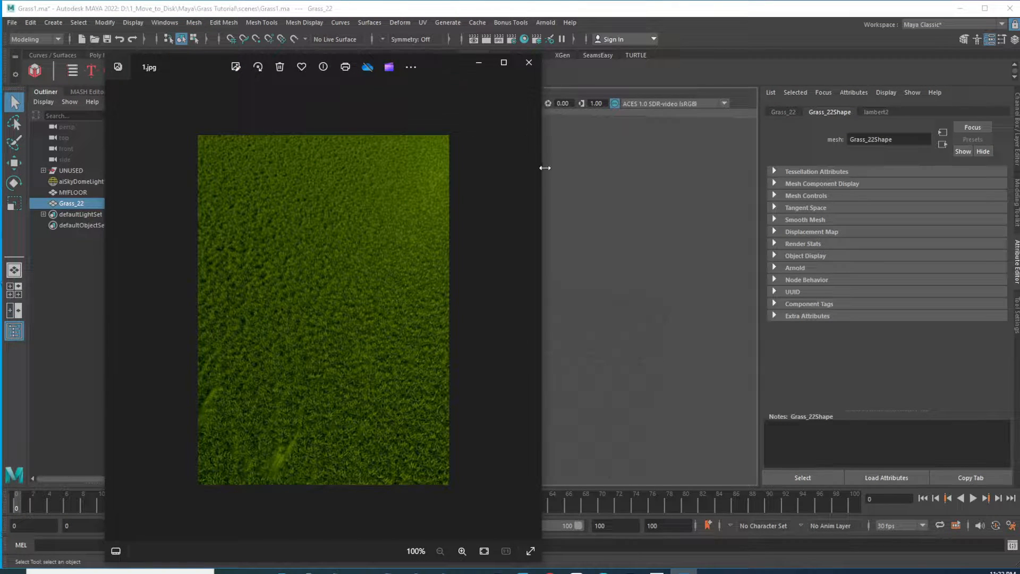
Examine the grass reference photo and orbit around the grass clump to inspect its blades
drag(545, 171, 743, 218)
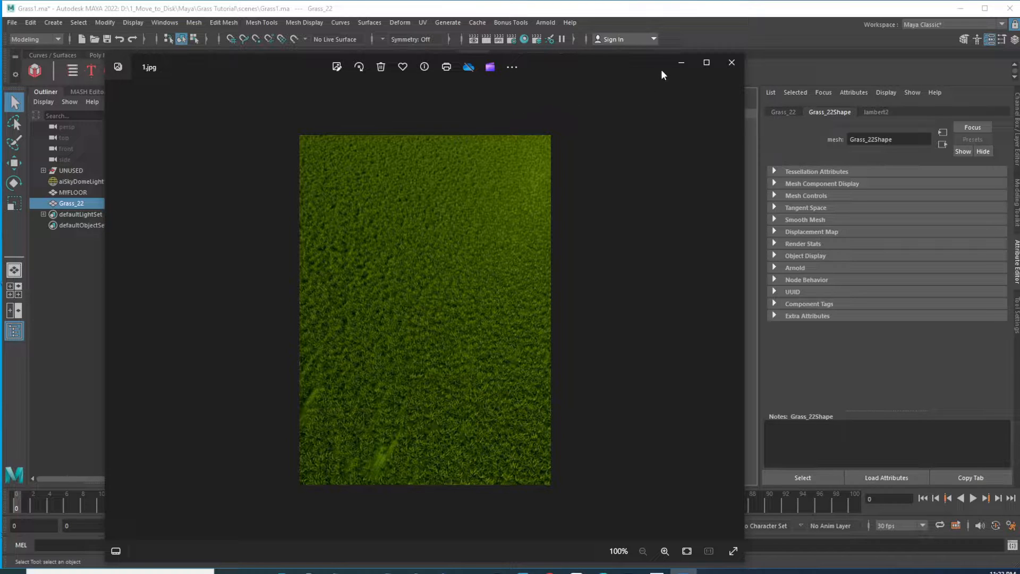
click(680, 63)
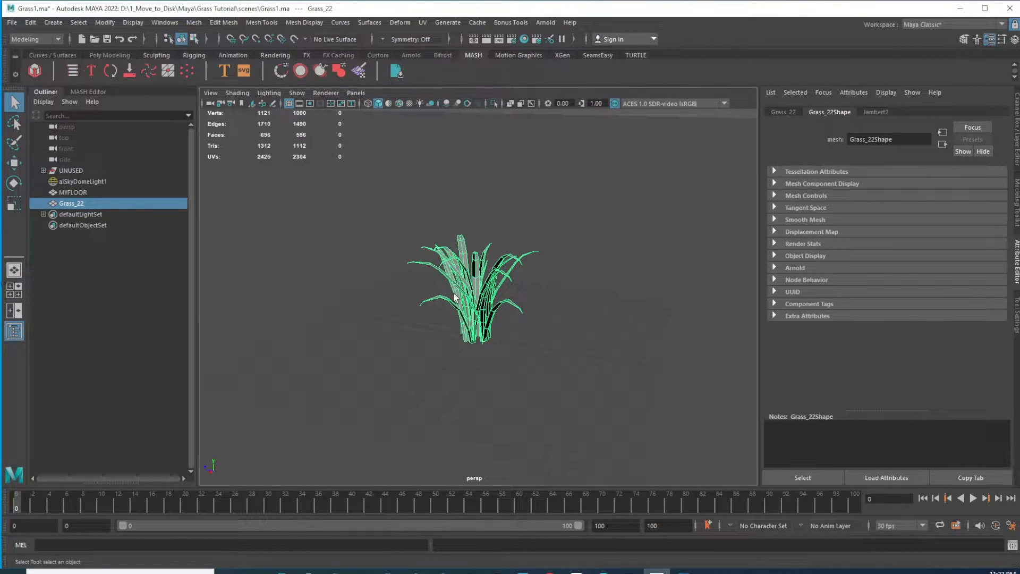
alt+right_drag(425, 259, 648, 223)
click(650, 186)
alt+drag(442, 254, 491, 234)
alt+right_drag(649, 387, 468, 292)
alt+drag(469, 293, 558, 303)
alt+right_drag(558, 297, 481, 255)
alt+right_drag(446, 329, 523, 352)
alt+right_drag(321, 284, 540, 357)
alt+right_drag(431, 332, 484, 333)
click(432, 232)
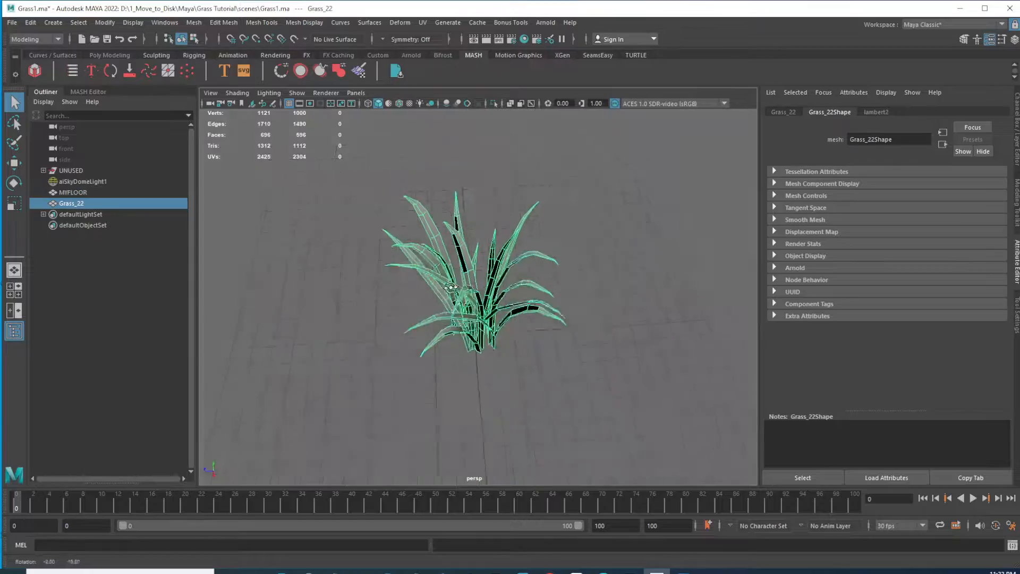
key(f)
alt+drag(413, 229, 452, 247)
alt+right_drag(486, 279, 496, 282)
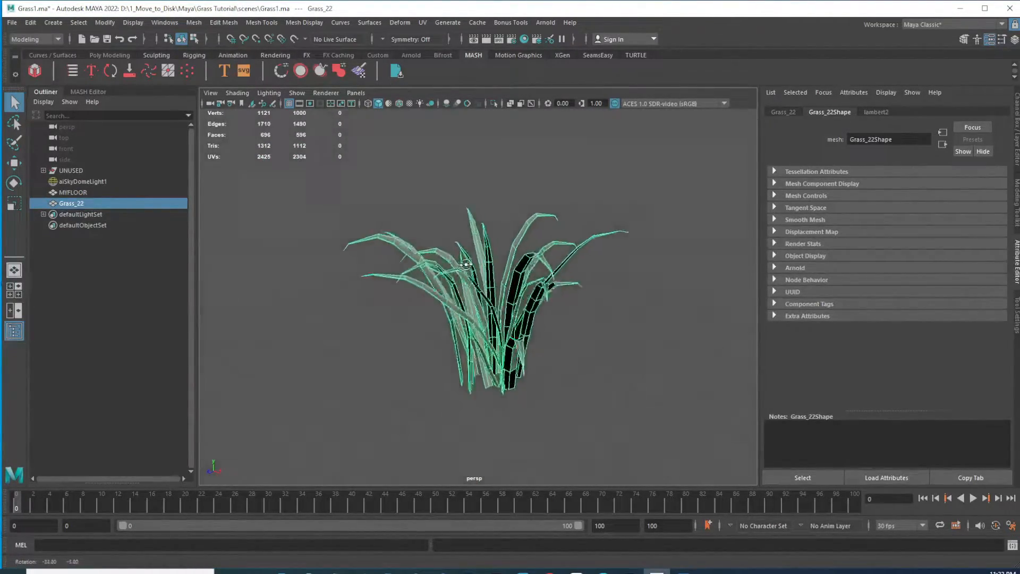
alt+drag(496, 282, 427, 303)
alt+drag(481, 324, 424, 272)
alt+drag(571, 317, 521, 279)
alt+drag(500, 329, 460, 271)
alt+middle_drag(531, 246, 461, 277)
alt+drag(458, 277, 495, 312)
scroll(471, 298, up, 4)
alt+drag(420, 366, 556, 336)
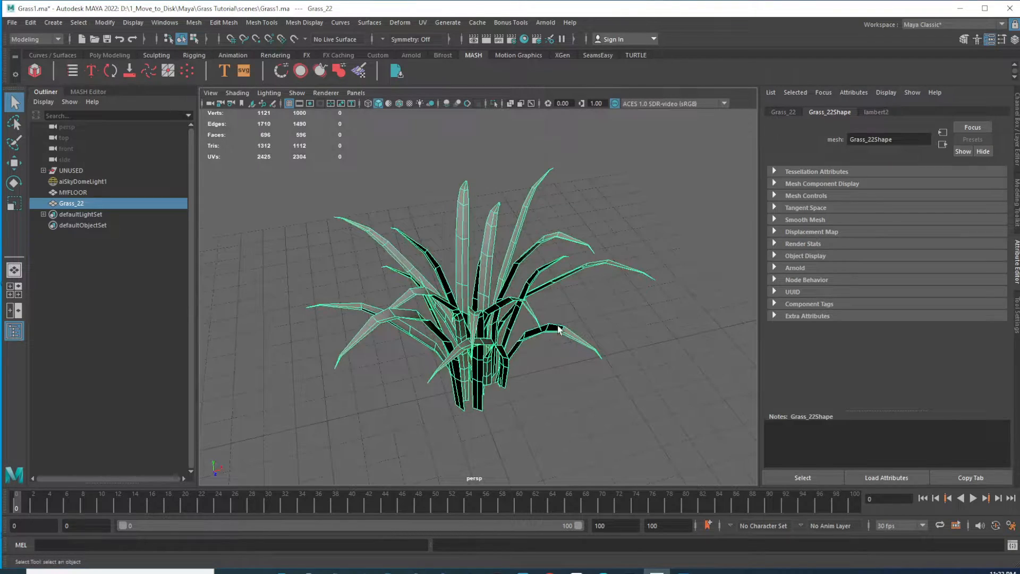
Switch the grass mesh to vertex mode and move a front blade's tip vertices to bend it downward
right_click(557, 330)
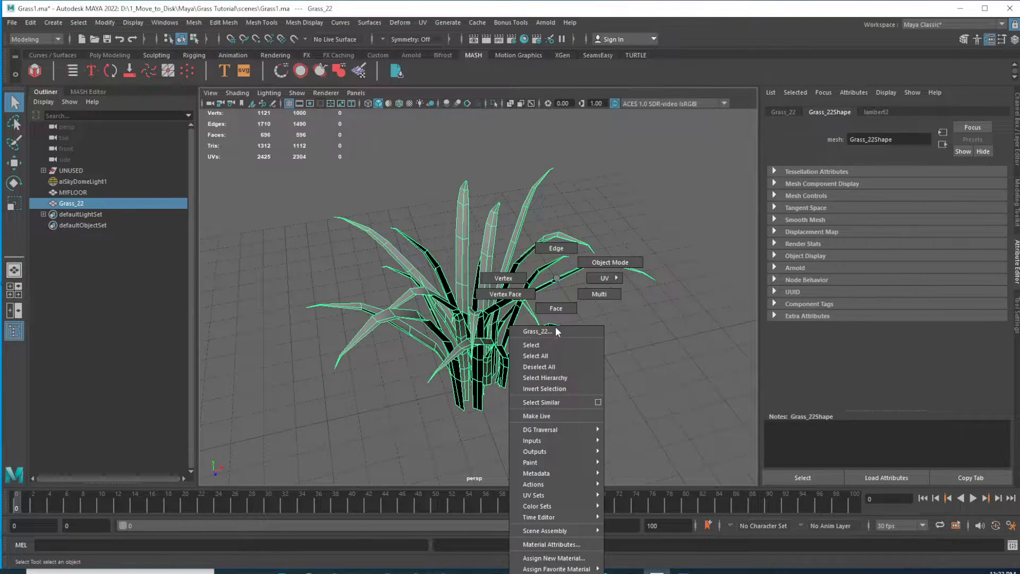
click(502, 277)
alt+drag(547, 333, 474, 292)
alt+right_drag(474, 293, 616, 349)
alt+drag(617, 348, 568, 288)
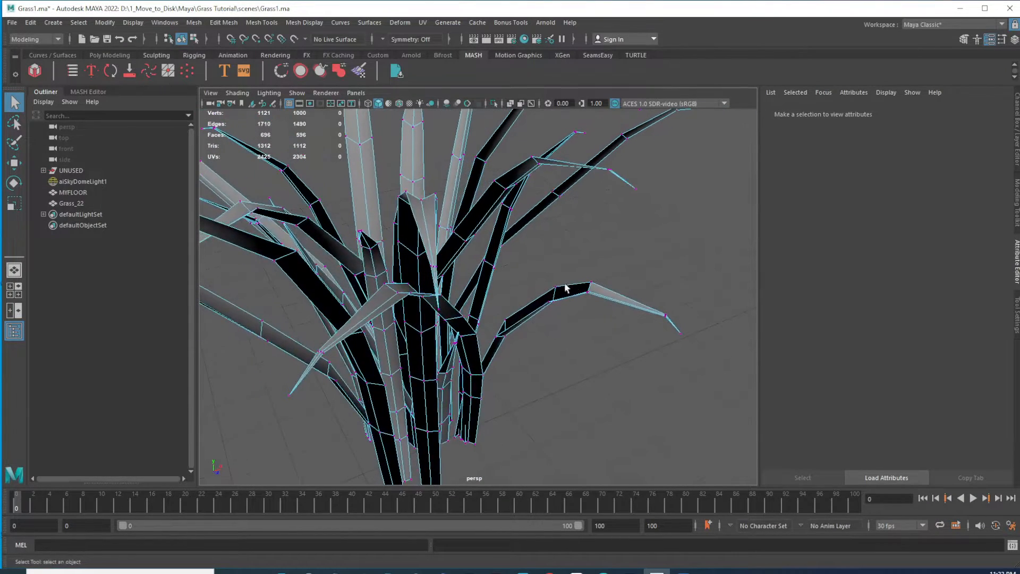
drag(732, 369, 733, 370)
alt+right_drag(669, 332, 595, 306)
key(w)
mouse_move(582, 305)
alt+mouse_down()
mouse_move(603, 310)
mouse_move(599, 301)
alt+mouse_up()
drag(591, 228, 631, 313)
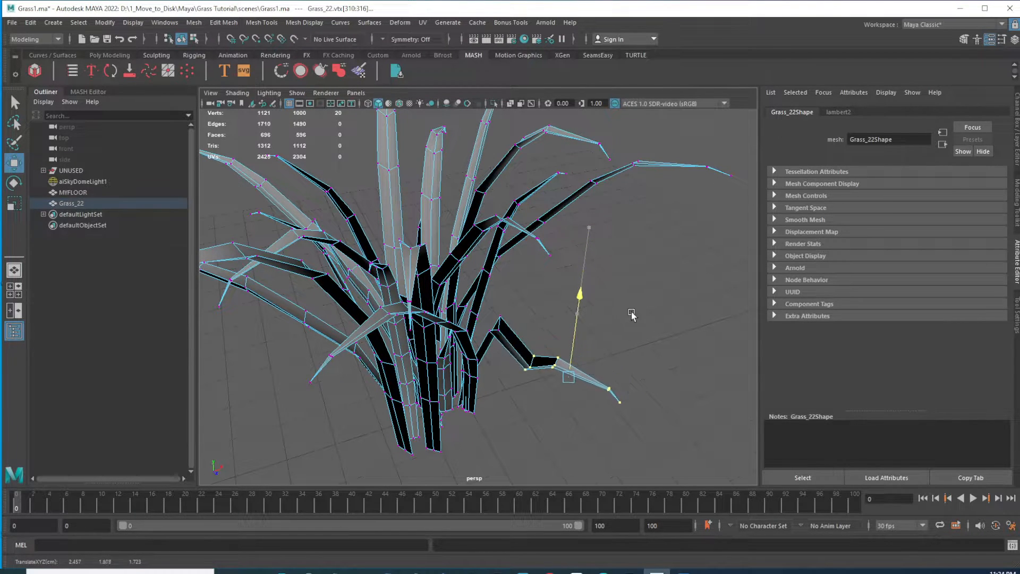
Select vertices along the middle of the same blade and move them to curve it
alt+drag(520, 339, 487, 351)
drag(498, 234, 511, 259)
mouse_move(571, 343)
alt+mouse_down()
mouse_move(519, 364)
mouse_move(491, 362)
mouse_move(565, 360)
mouse_move(560, 331)
alt+mouse_up()
alt+middle_drag(561, 330, 525, 256)
alt+right_drag(525, 256, 592, 289)
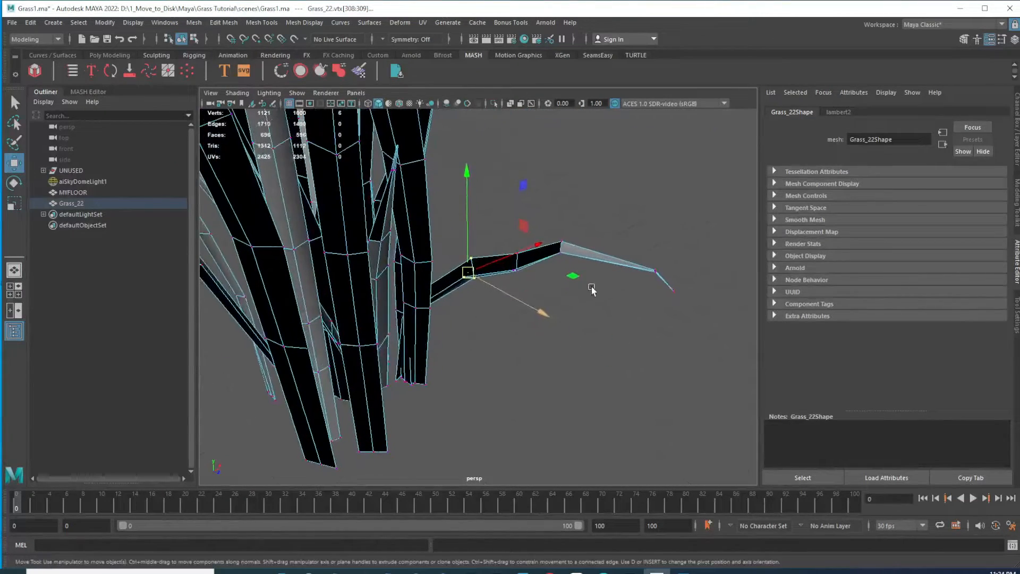
Adjust the blade's remaining vertices with the Move tool to smooth its bend and frame the whole clump
drag(571, 273, 550, 300)
drag(567, 133, 580, 195)
drag(640, 227, 691, 320)
drag(683, 187, 536, 288)
drag(491, 239, 520, 283)
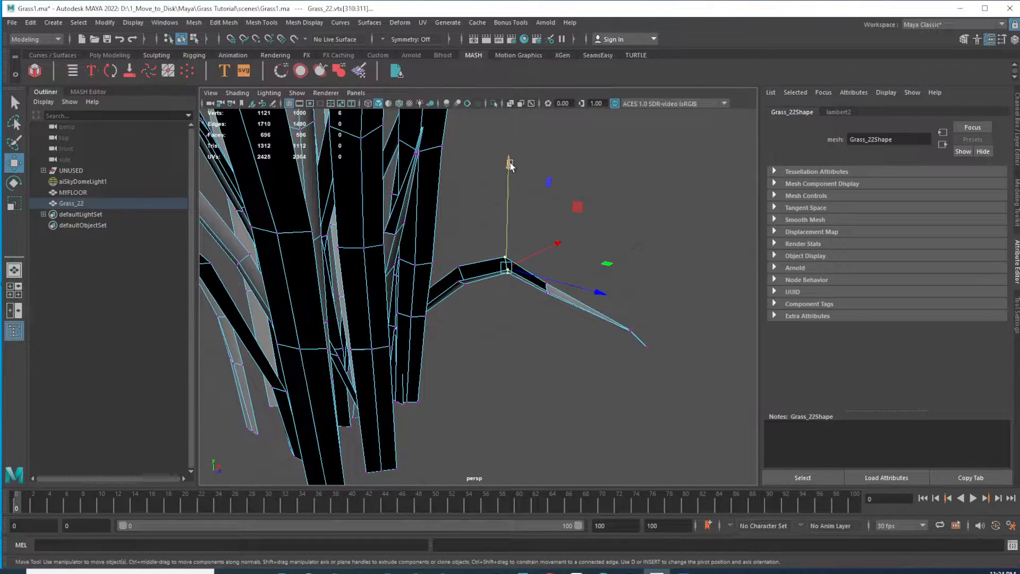
drag(510, 167, 510, 185)
drag(469, 244, 450, 319)
drag(458, 176, 590, 317)
key(a)
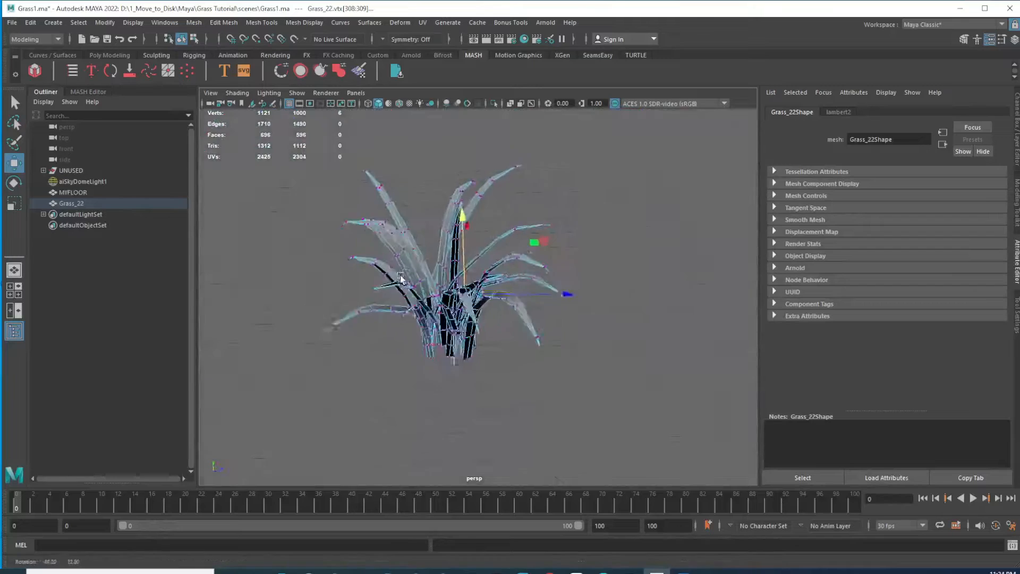
Check the grass reference photo again and orbit in on another long blade
click(682, 571)
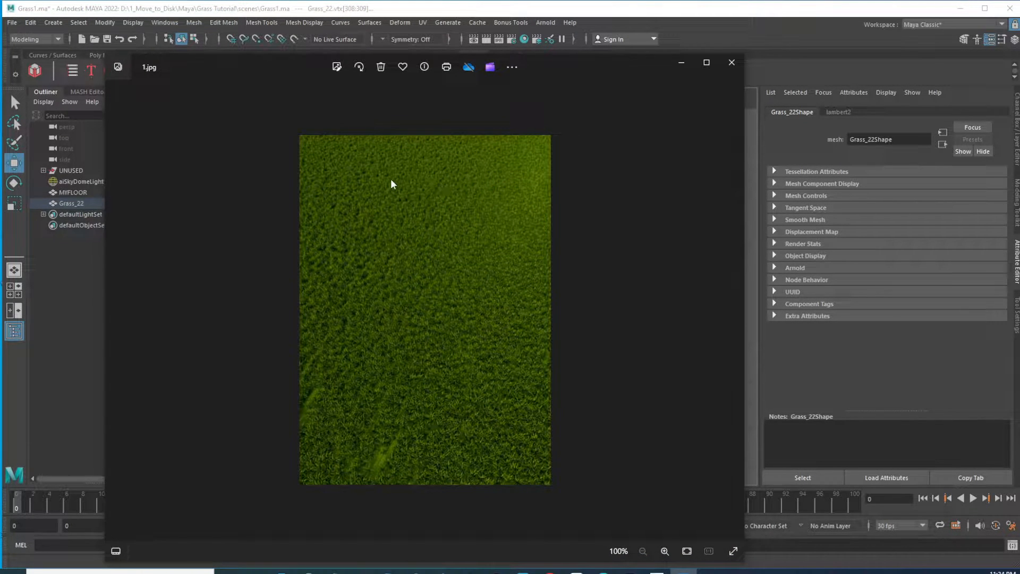
click(683, 65)
alt+drag(539, 289, 562, 276)
scroll(549, 305, up, 4)
scroll(502, 289, down, 5)
alt+middle_drag(562, 276, 517, 257)
alt+drag(517, 256, 576, 276)
scroll(629, 294, up, 4)
drag(653, 311, 653, 311)
Select vertices at the long blade's bend and move them down to reshape its arch
alt+drag(555, 213, 599, 155)
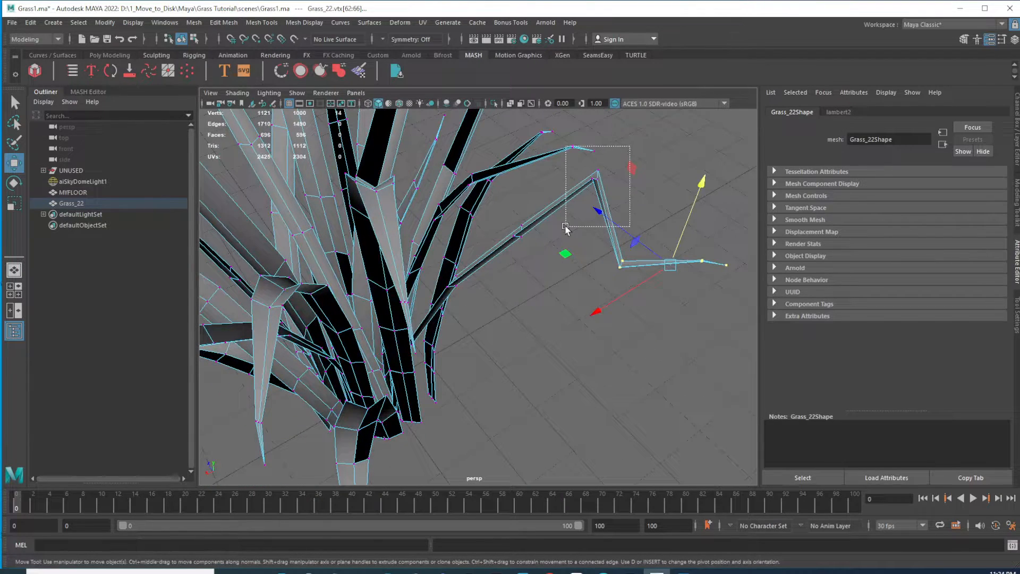
drag(598, 227, 598, 228)
click(577, 186)
right_drag(577, 186, 542, 177)
drag(602, 178, 602, 178)
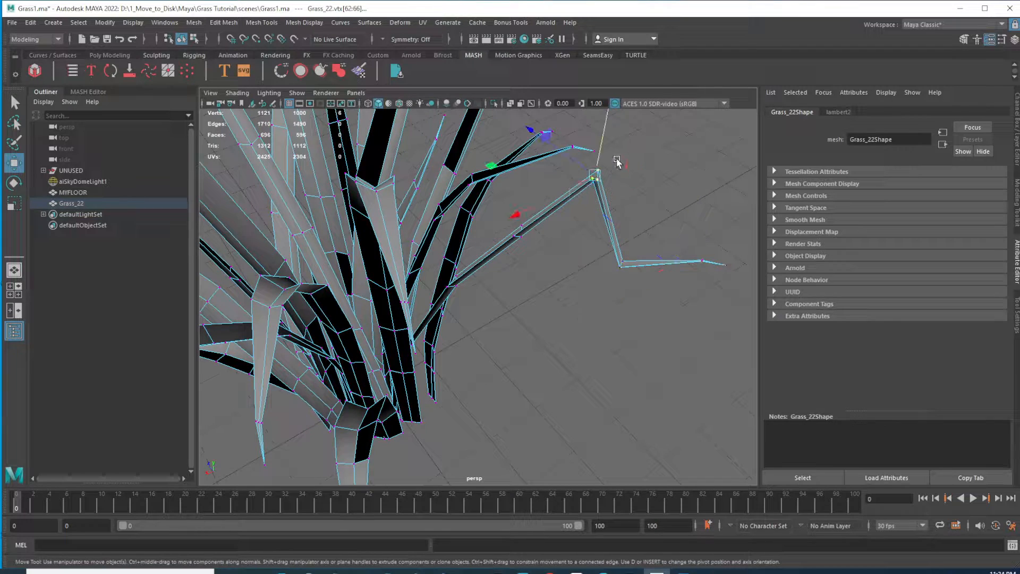
drag(603, 131, 583, 229)
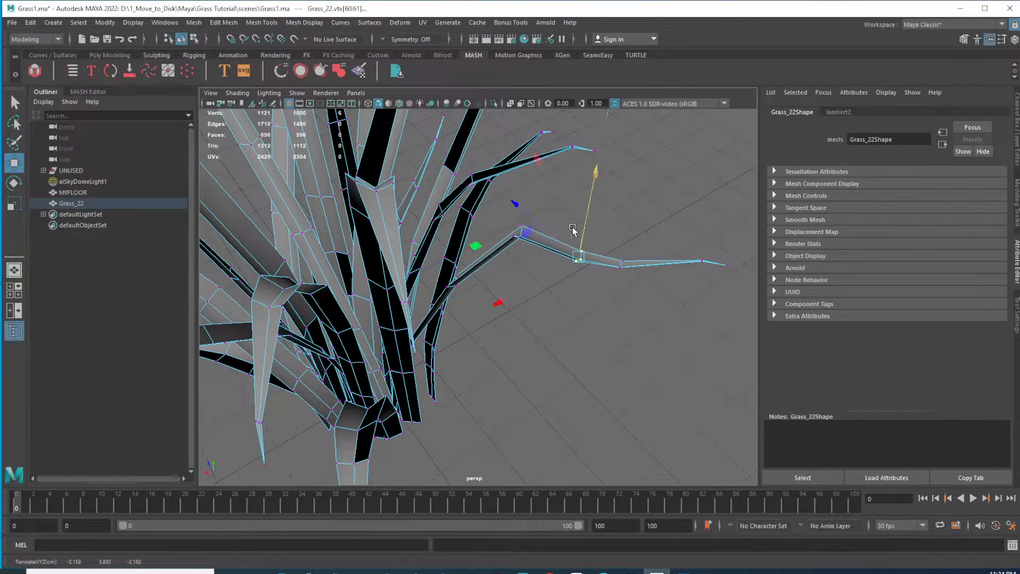
Move another vertex on the same blade to even out its curve
drag(495, 222, 536, 247)
drag(531, 151, 606, 294)
drag(597, 163, 588, 205)
Zoom in on the blade's base and move its root vertex to smooth the join with the clump
scroll(569, 297, down, 3)
alt+drag(530, 322, 440, 257)
scroll(440, 257, up, 2)
scroll(440, 257, up, 6)
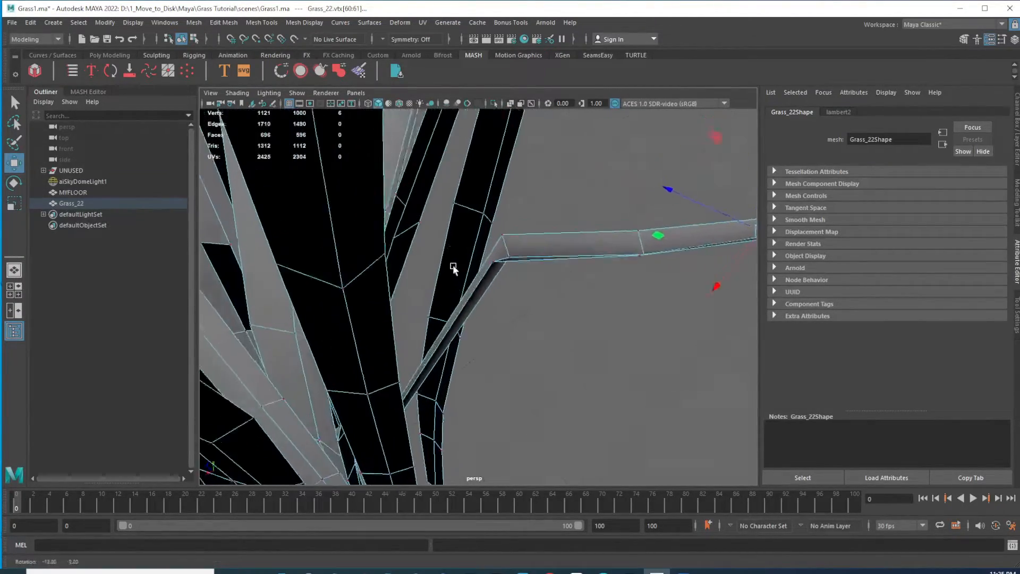
drag(532, 307, 533, 308)
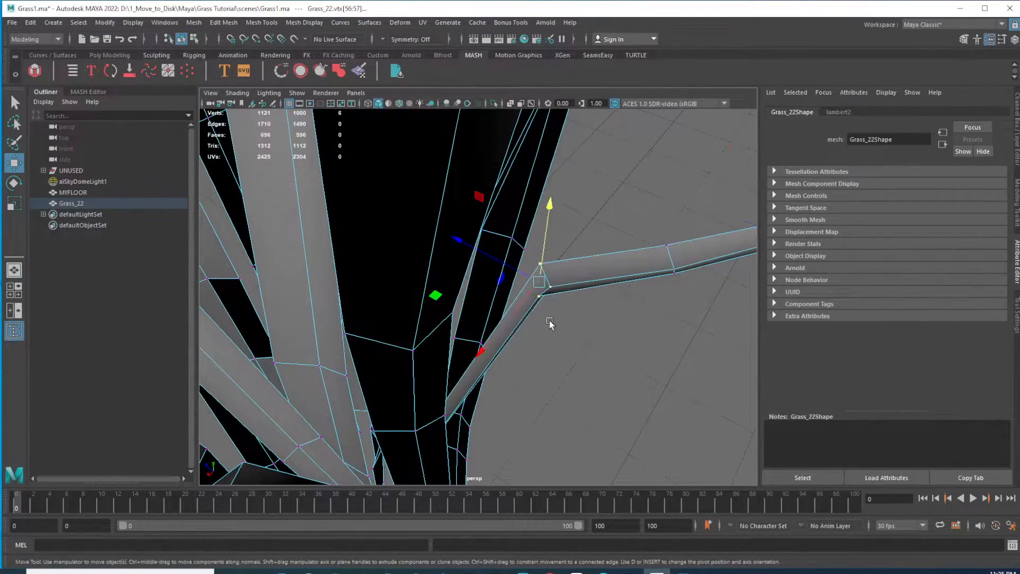
drag(551, 207, 569, 349)
scroll(476, 311, down, 6)
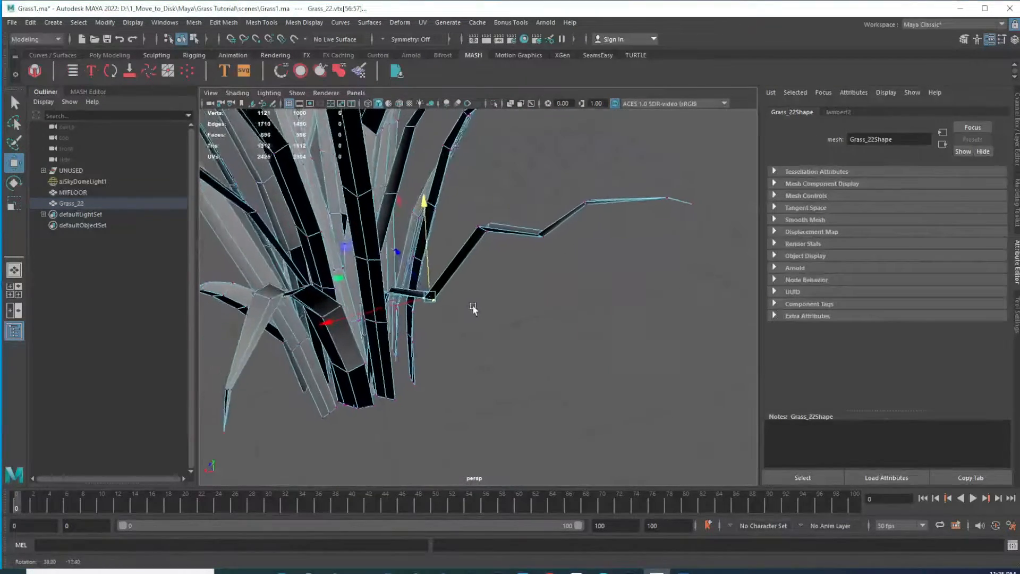
Move vertices along the blade so its outer end droops toward the ground
drag(503, 247, 503, 247)
drag(490, 124, 512, 228)
drag(528, 193, 548, 236)
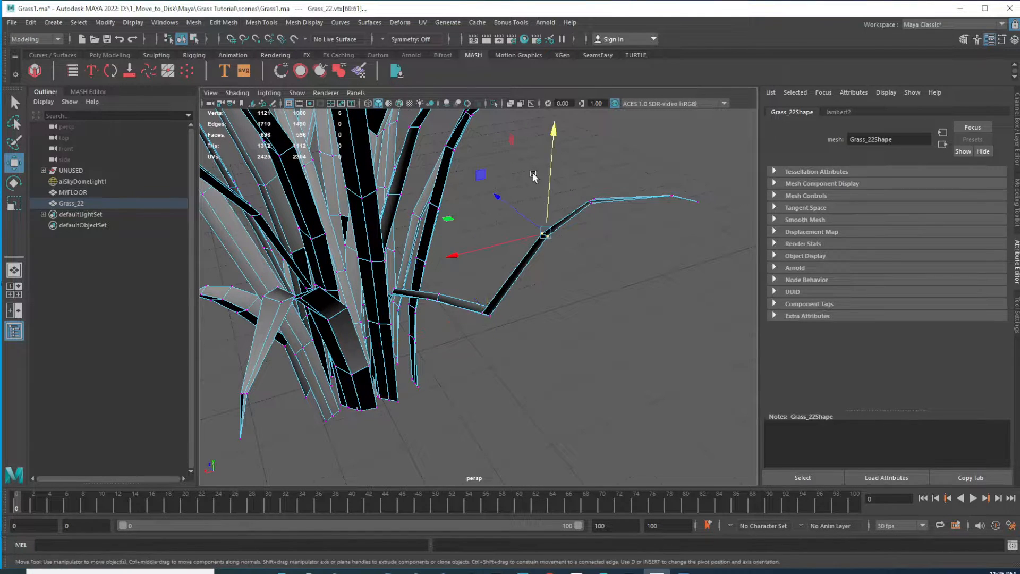
drag(557, 138, 581, 268)
drag(574, 180, 712, 250)
drag(649, 143, 650, 348)
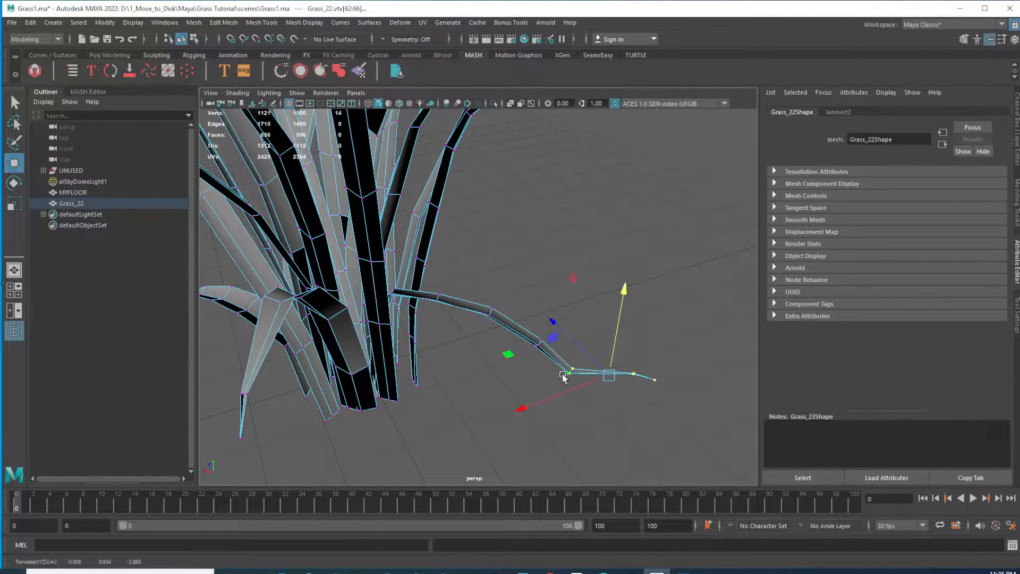
Bend a blade on the clump's side by moving its tip vertices downward
drag(556, 415, 591, 351)
drag(579, 277, 584, 265)
drag(525, 358, 549, 330)
drag(546, 251, 551, 239)
alt+drag(544, 280, 546, 339)
drag(519, 307, 519, 307)
drag(530, 195, 530, 190)
drag(619, 294, 657, 350)
drag(649, 222, 648, 227)
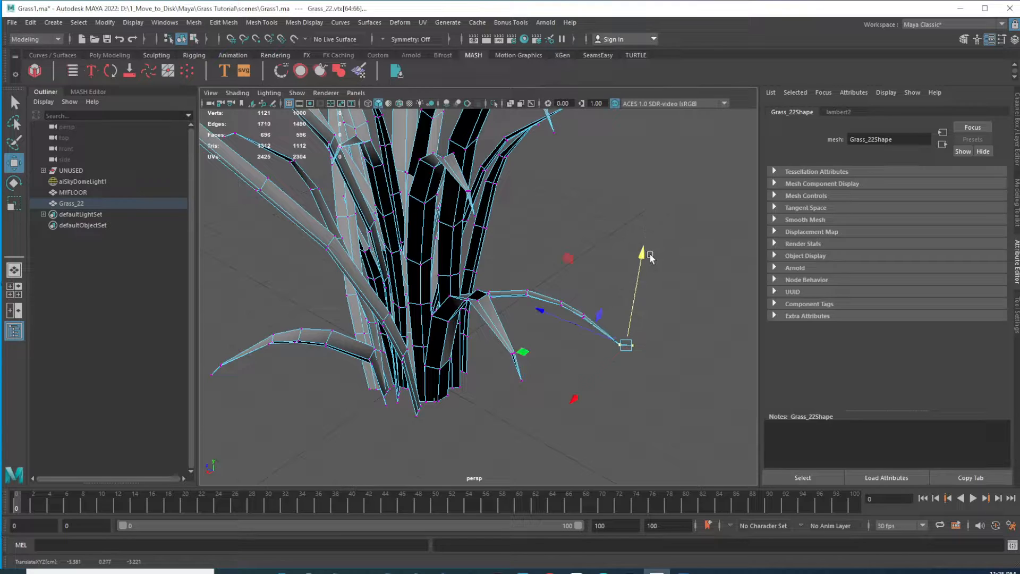
Enable soft selection with a falloff radius of about 2.16 and lift a right-side blade's tip vertex
click(666, 232)
alt+drag(634, 285, 662, 267)
click(555, 245)
scroll(561, 230, up, 3)
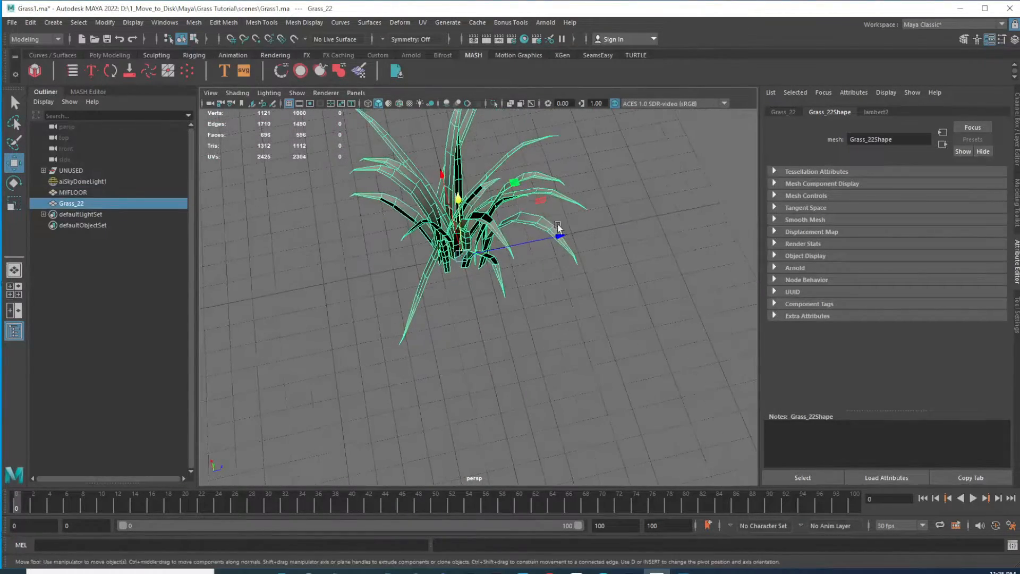
right_drag(544, 229, 499, 223)
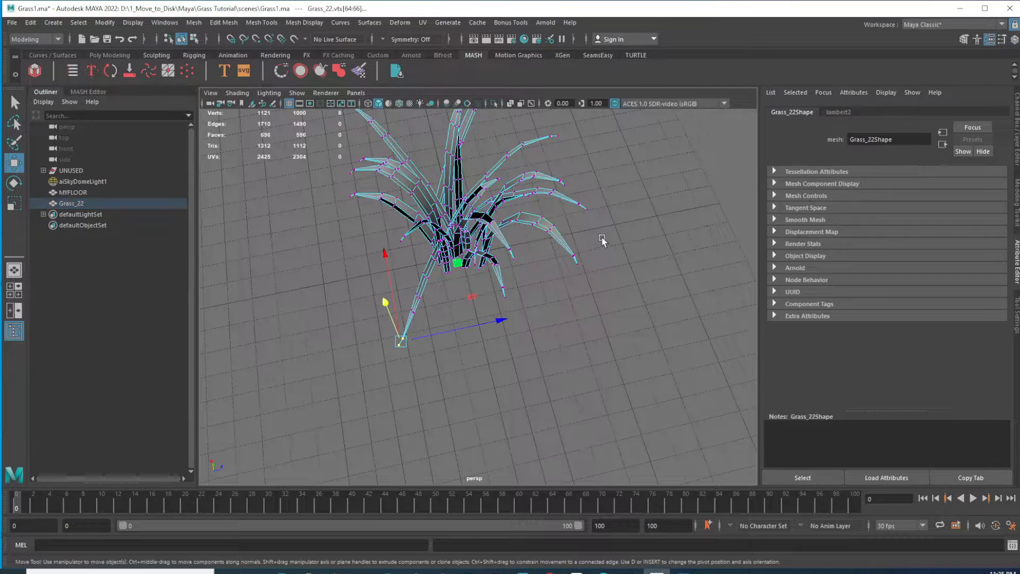
drag(553, 289, 553, 290)
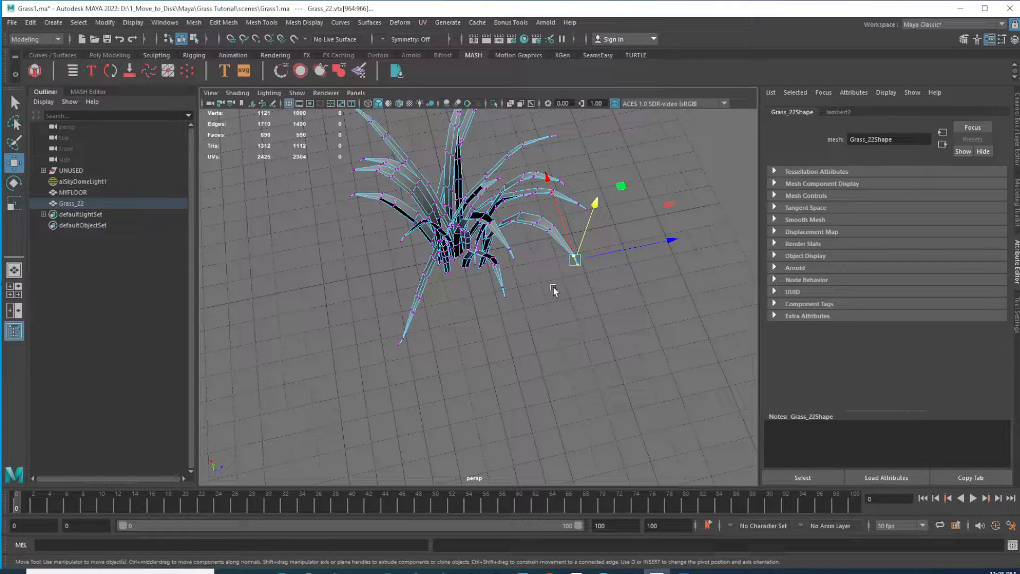
key(b)
alt+drag(577, 284, 567, 181)
alt+drag(542, 245, 473, 239)
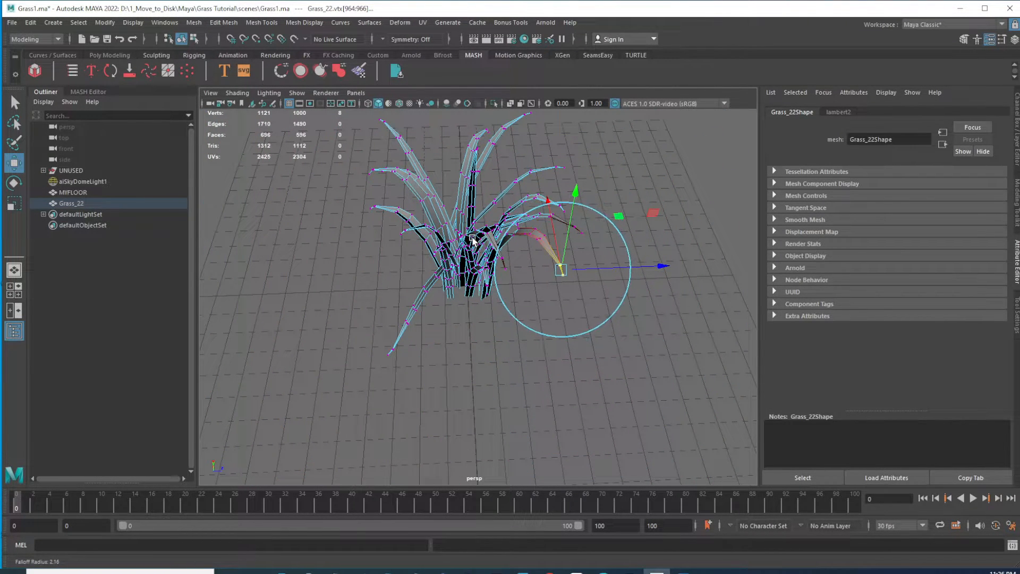
drag(578, 192, 578, 195)
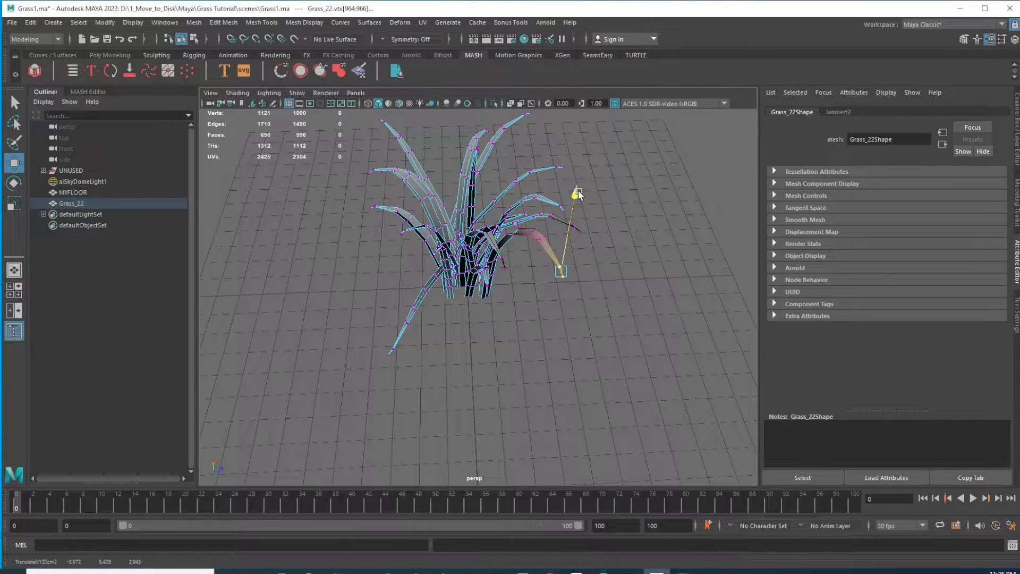
Move the right-side blade's tip vertices with soft selection to arch it downward
alt+drag(590, 267, 527, 238)
alt+right_drag(526, 238, 637, 252)
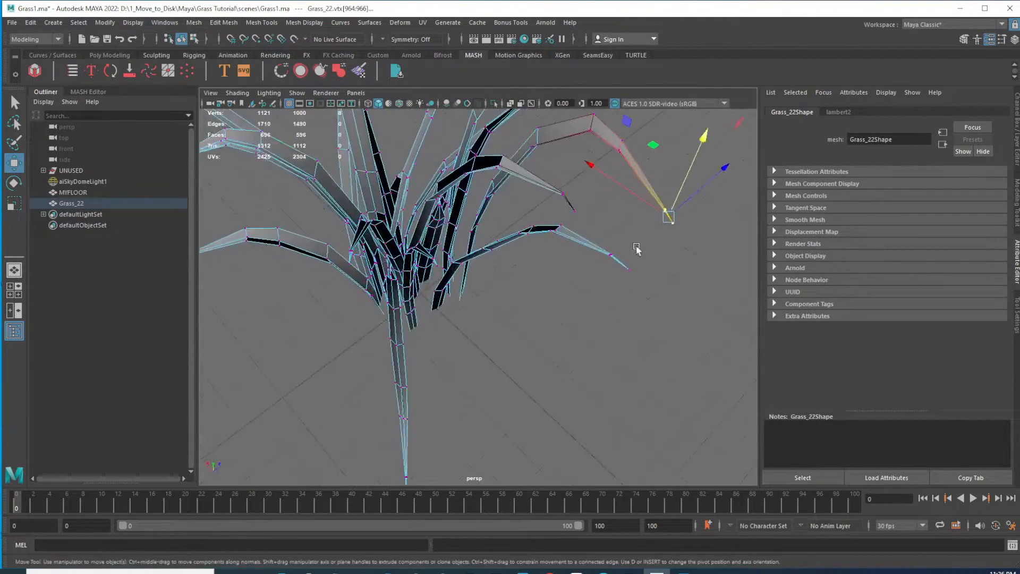
alt+middle_drag(638, 253, 601, 289)
drag(557, 295, 557, 296)
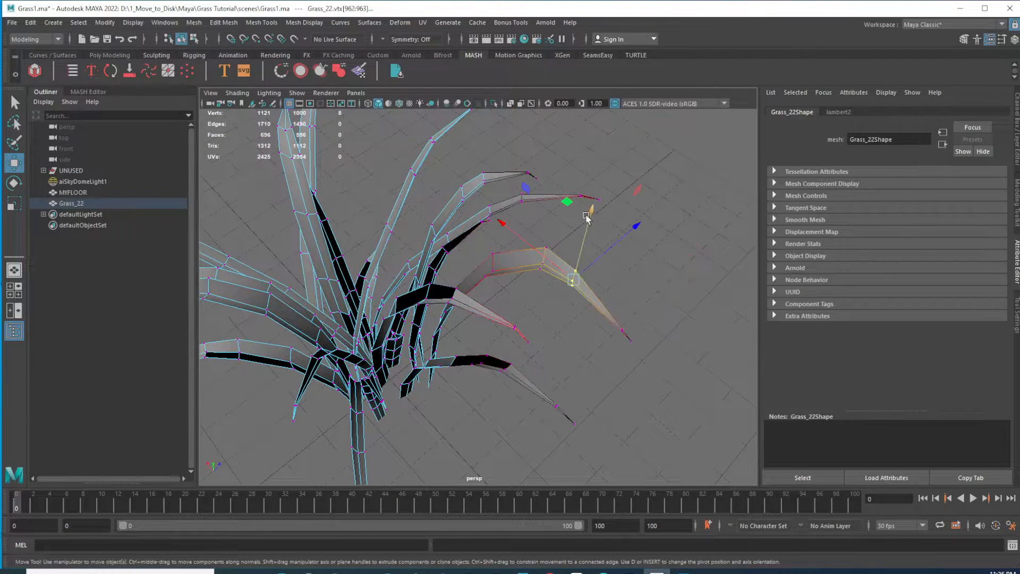
drag(589, 212, 523, 313)
drag(549, 216, 556, 266)
alt+drag(574, 343, 521, 300)
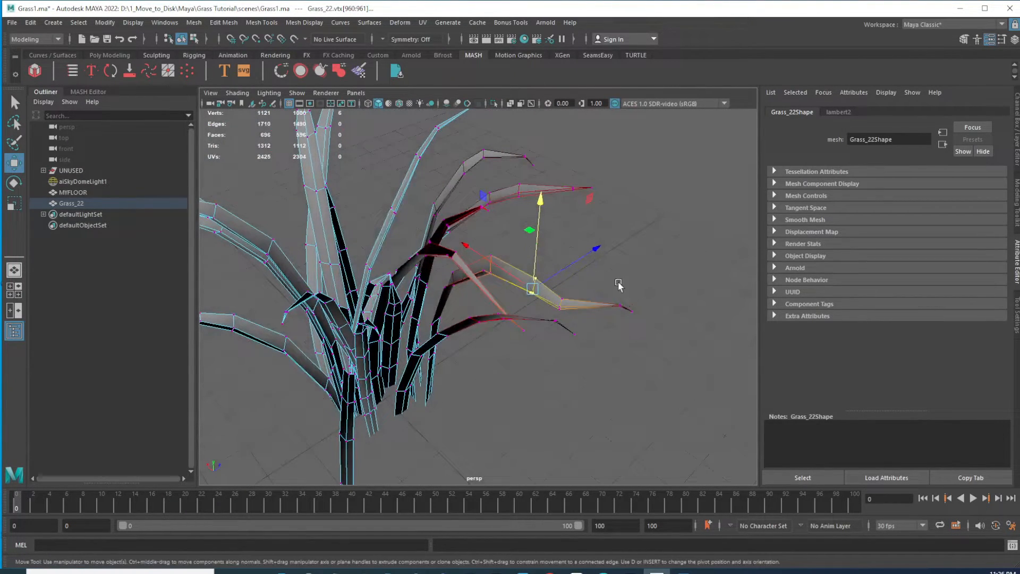
Pull another blade's tip vertices downward with soft selection
drag(647, 323, 647, 324)
drag(644, 223, 551, 299)
drag(615, 281, 632, 313)
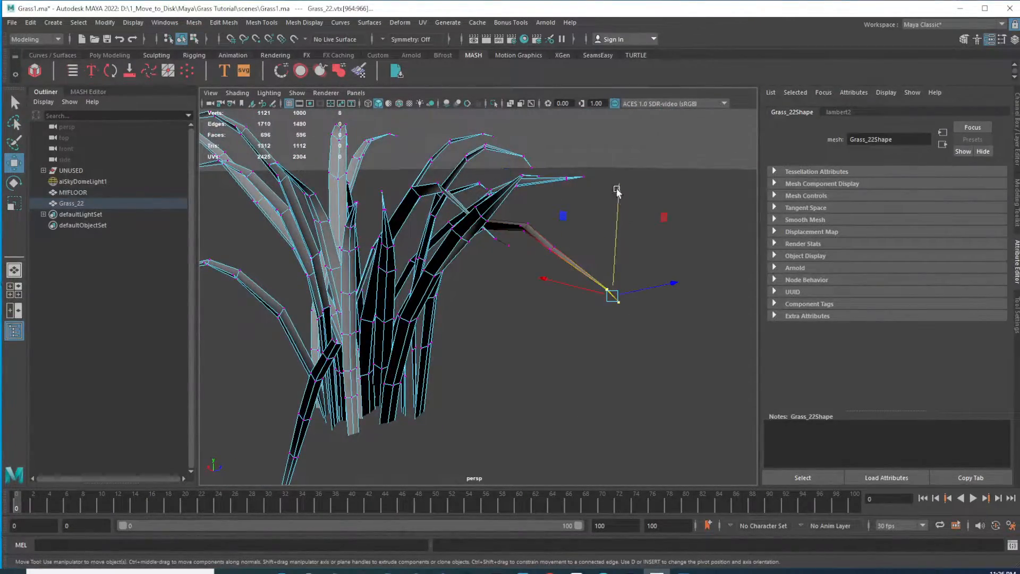
drag(621, 192, 596, 250)
alt+drag(632, 379, 606, 399)
Reselect a blade tip's vertices on the grass mesh and move them to droop the blade
click(581, 247)
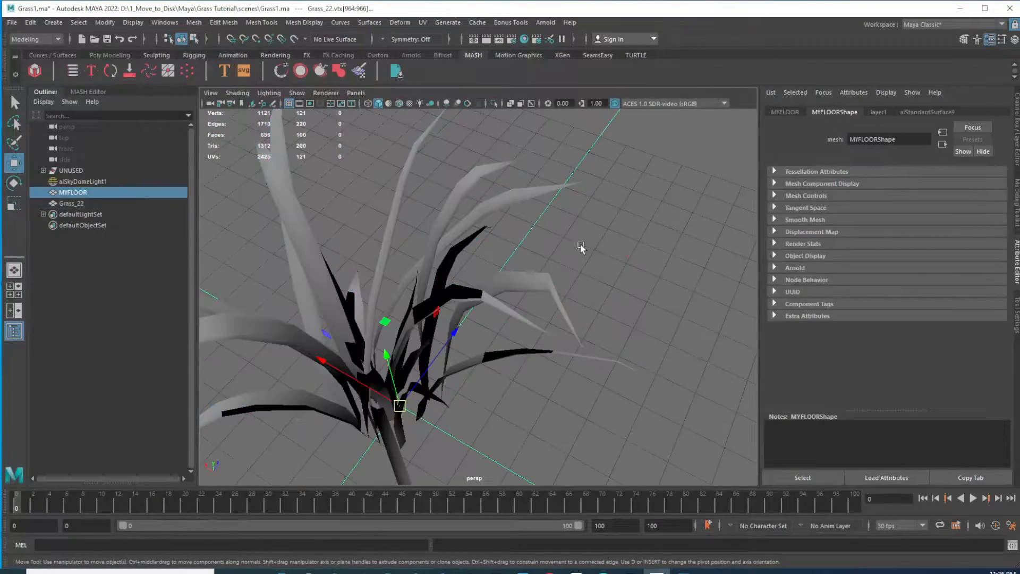
click(538, 285)
right_drag(543, 280, 495, 273)
drag(539, 300, 497, 268)
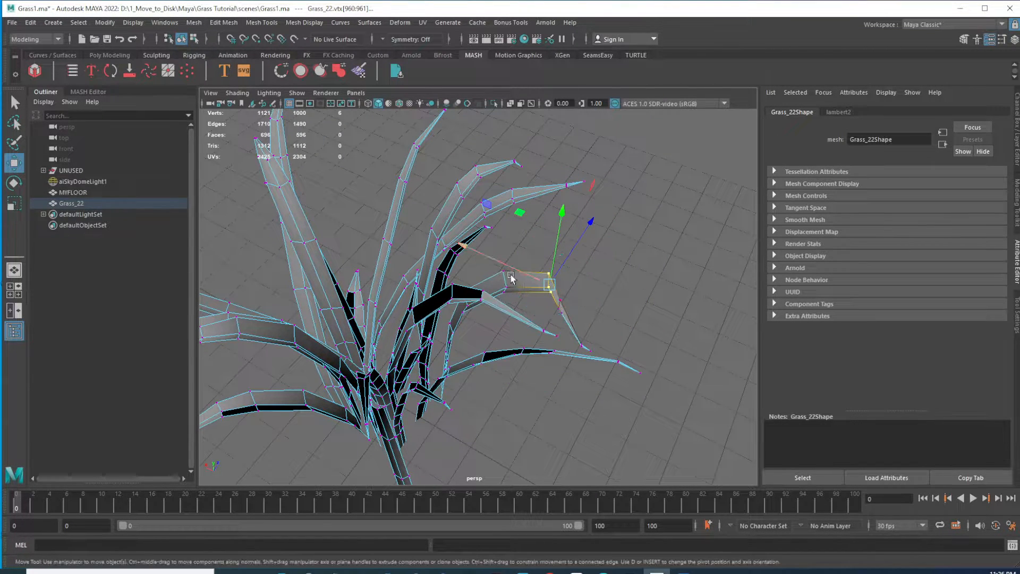
alt+drag(584, 314, 539, 280)
drag(529, 180, 561, 278)
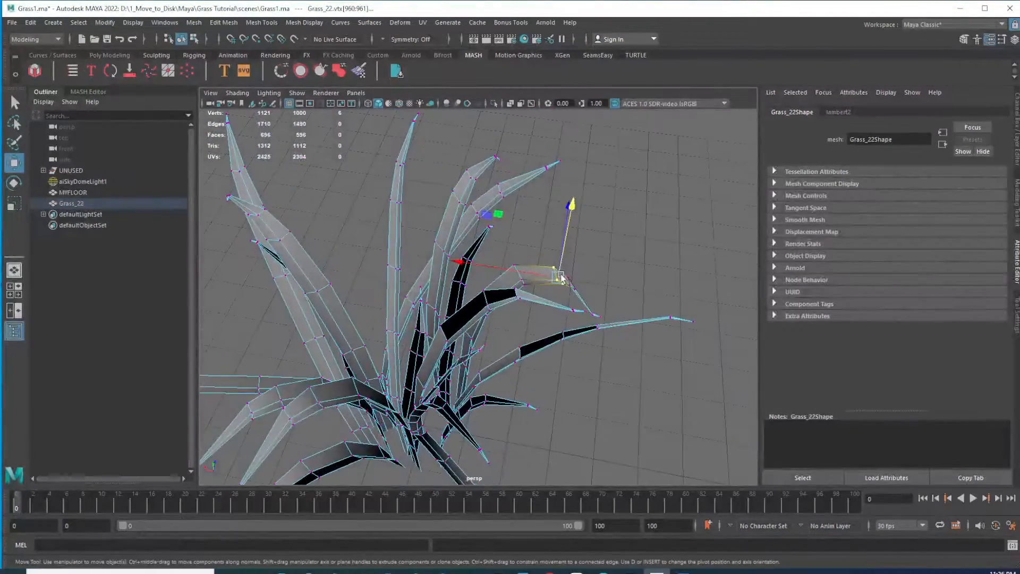
Select a lower blade's tip vertex and pull it down toward the ground
drag(463, 260, 445, 260)
alt+drag(620, 314, 521, 269)
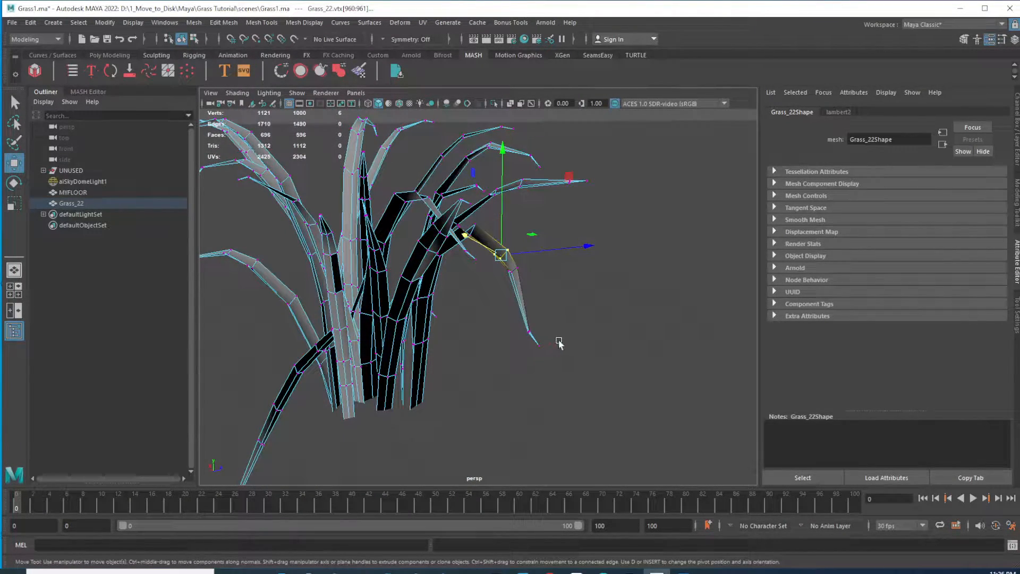
drag(535, 359, 534, 360)
drag(532, 251, 519, 372)
scroll(527, 277, up, 3)
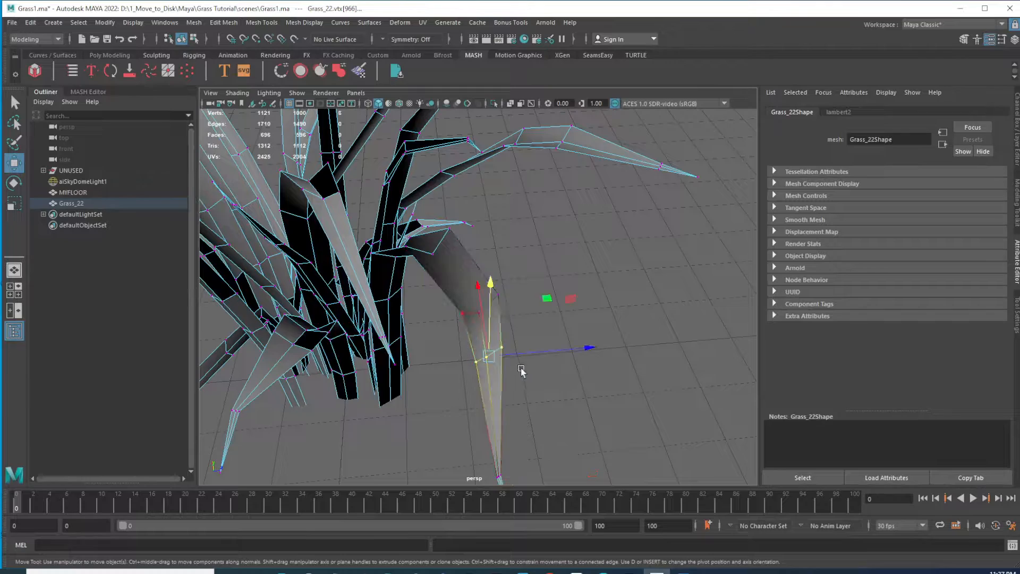
Move blade tip vertices downward to droop two more blades of the grass clump
alt+drag(572, 347, 471, 358)
drag(383, 339, 556, 234)
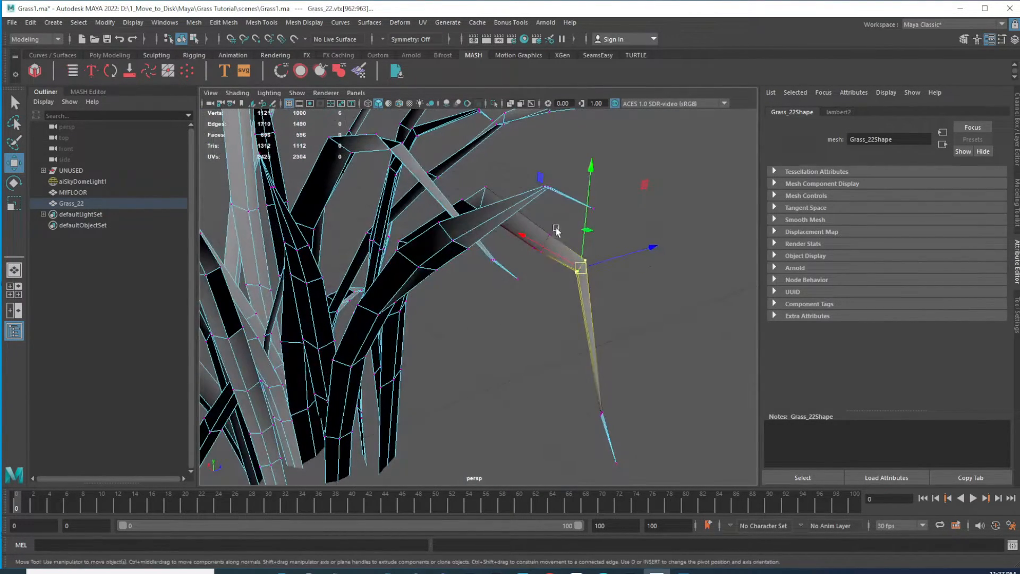
drag(596, 165, 464, 302)
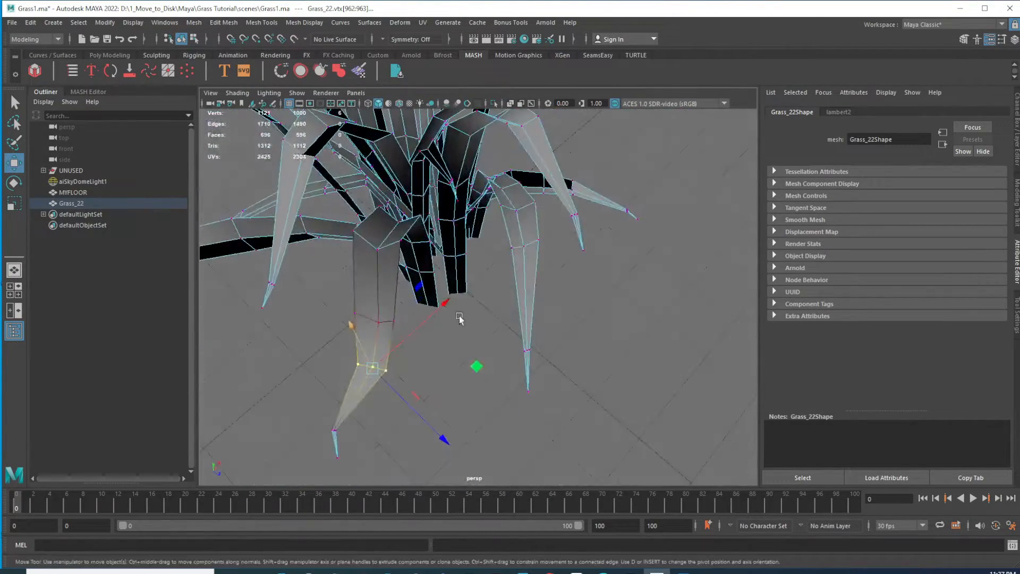
drag(379, 368, 364, 361)
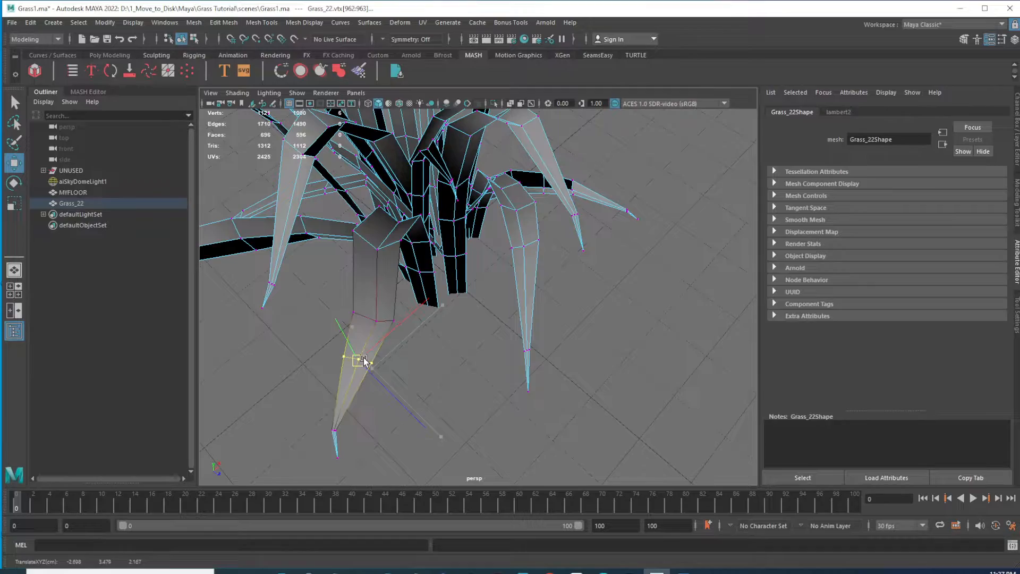
Select another blade's tip vertices and move them to arch that blade downward, then leave the Move tool
drag(347, 302, 615, 307)
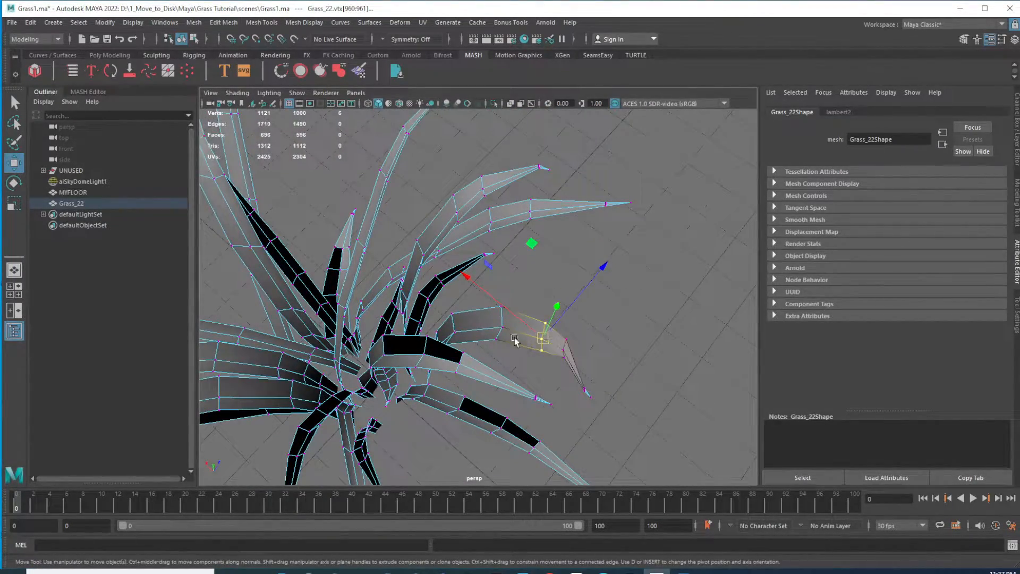
alt+drag(525, 344, 482, 310)
alt+right_drag(482, 310, 560, 350)
mouse_move(558, 350)
alt+mouse_down()
mouse_move(560, 339)
mouse_move(561, 347)
alt+mouse_up()
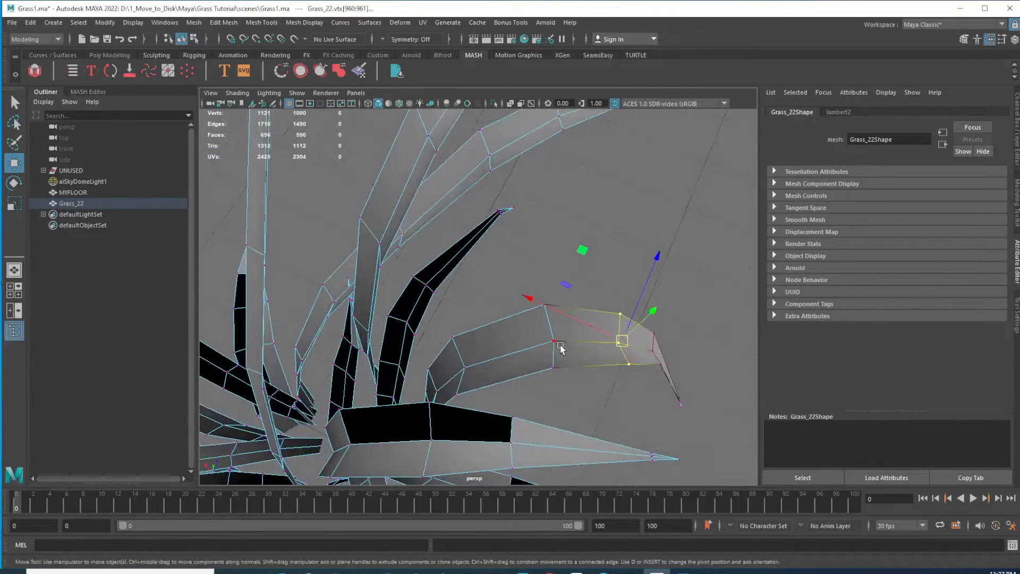
key(q)
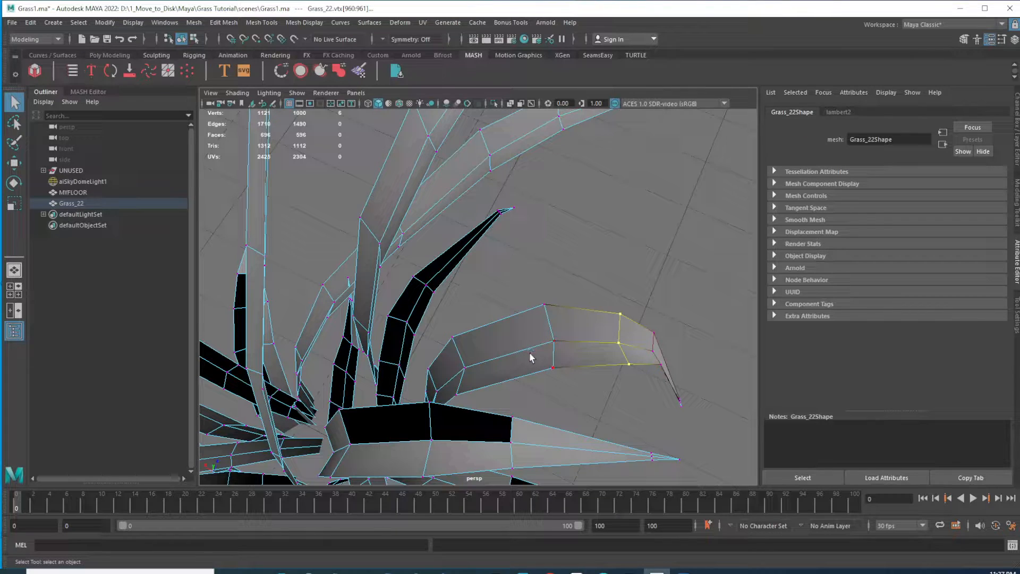
Select further blade tip vertices and move them to bend those blades downward
alt+middle_drag(570, 349, 531, 281)
drag(510, 254, 477, 273)
key(w)
drag(462, 154, 485, 216)
mouse_move(486, 217)
alt+mouse_down()
mouse_move(526, 173)
mouse_move(495, 214)
alt+mouse_up()
drag(559, 289, 529, 327)
drag(557, 230, 555, 266)
drag(610, 318, 576, 365)
drag(602, 276, 384, 294)
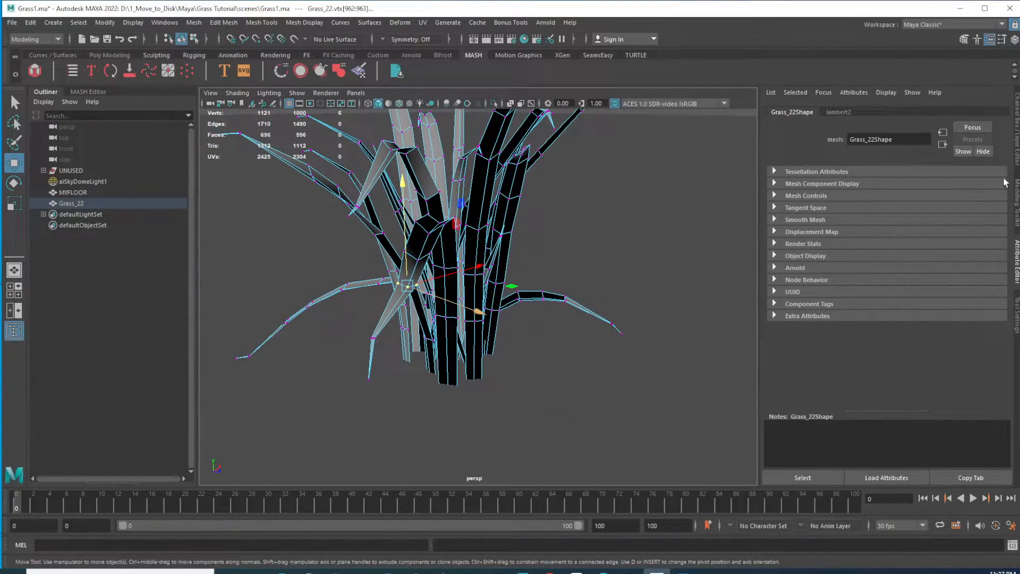
Turn on soft selection in the Move tool settings, change its falloff radius, and turn it off again
click(1016, 315)
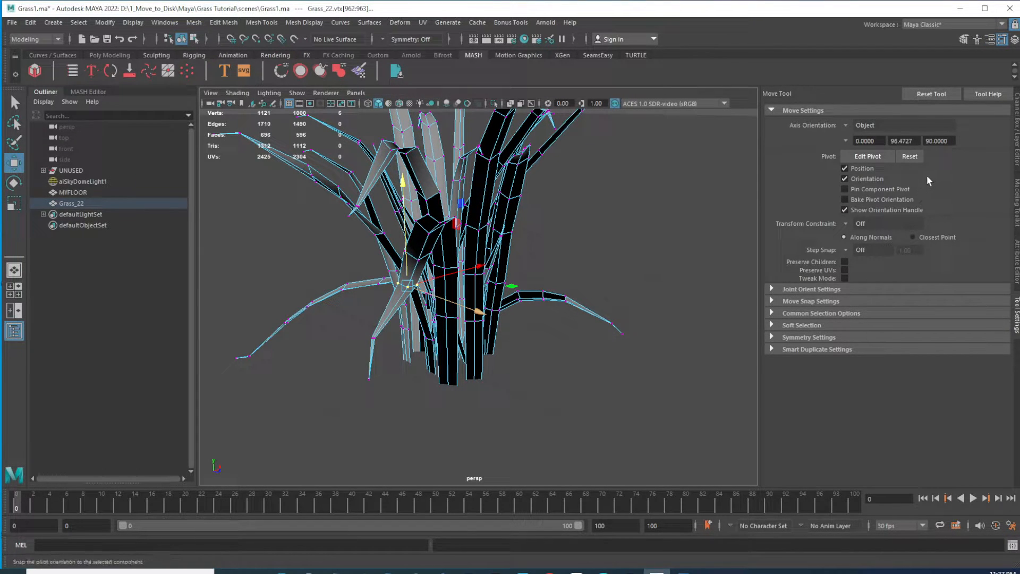
click(780, 326)
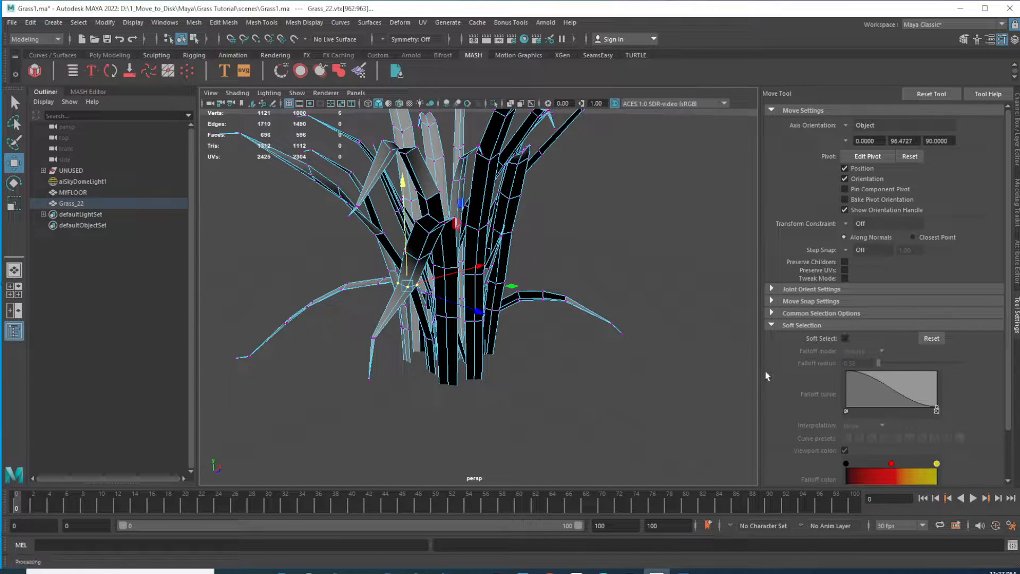
click(845, 337)
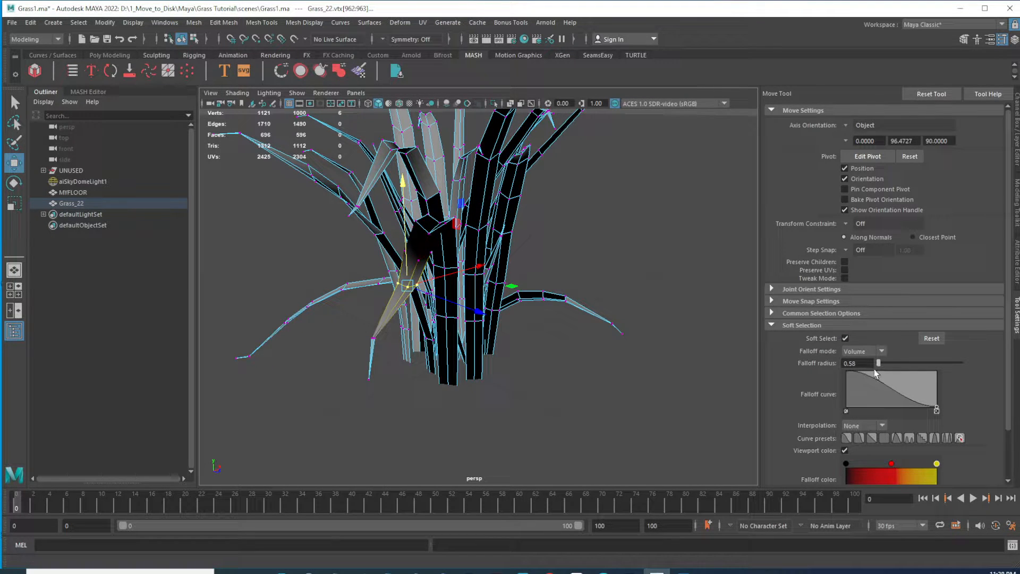
drag(880, 363, 902, 362)
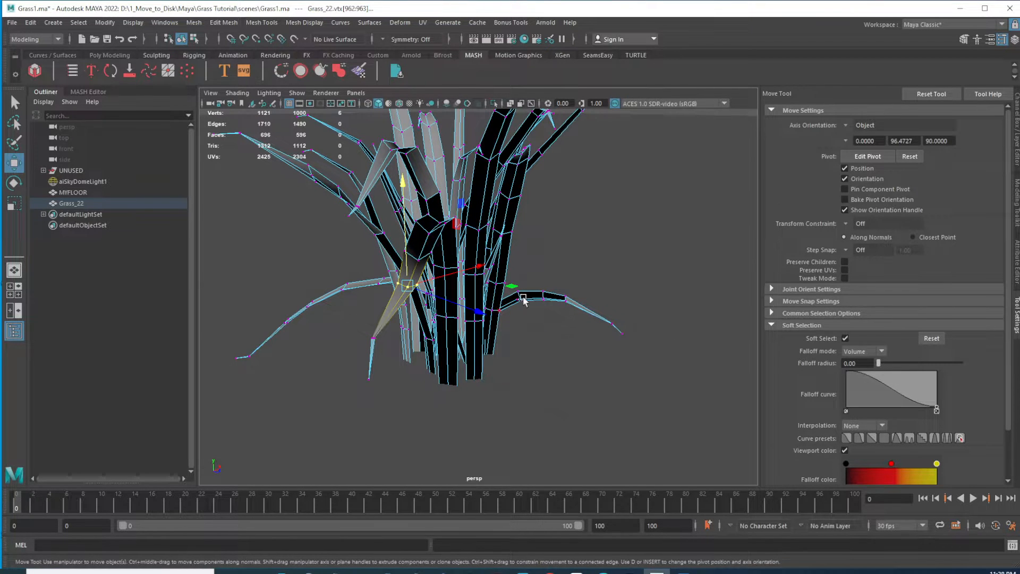
click(846, 340)
Make final tweaks to the blade tips, then select the whole grass mesh object
alt+drag(442, 240, 547, 260)
alt+drag(498, 305, 513, 383)
drag(586, 384, 602, 371)
drag(514, 330, 564, 285)
drag(545, 192, 415, 263)
right_drag(472, 320, 512, 260)
alt+drag(512, 260, 461, 343)
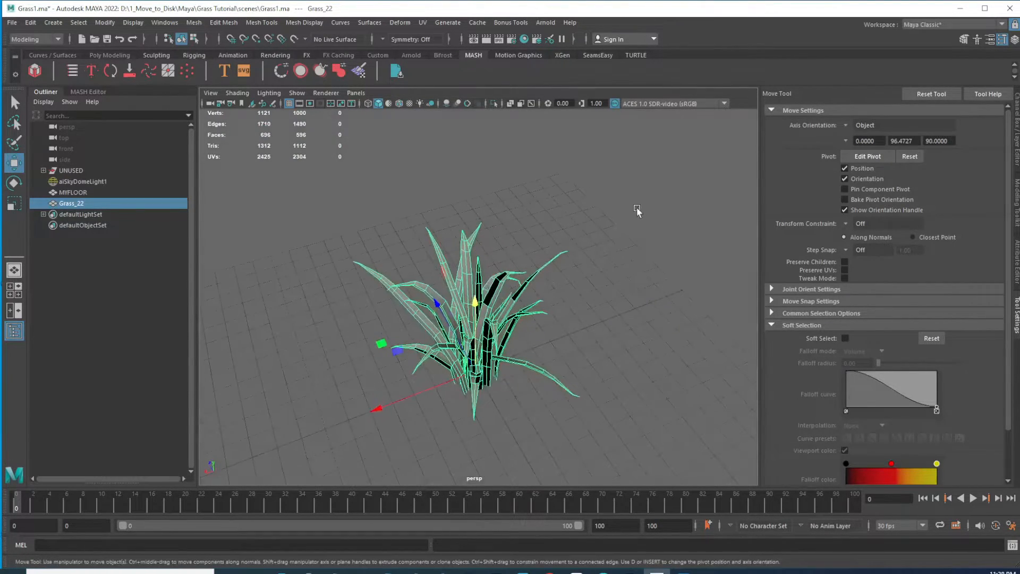
Orbit and zoom around the grass clump to inspect its overall shape
click(632, 211)
alt+drag(531, 303, 433, 295)
mouse_move(433, 295)
alt+right_down()
mouse_move(454, 286)
mouse_move(457, 295)
mouse_move(452, 307)
mouse_move(422, 301)
alt+right_up()
click(453, 307)
alt+drag(422, 302, 503, 349)
alt+drag(565, 319, 554, 391)
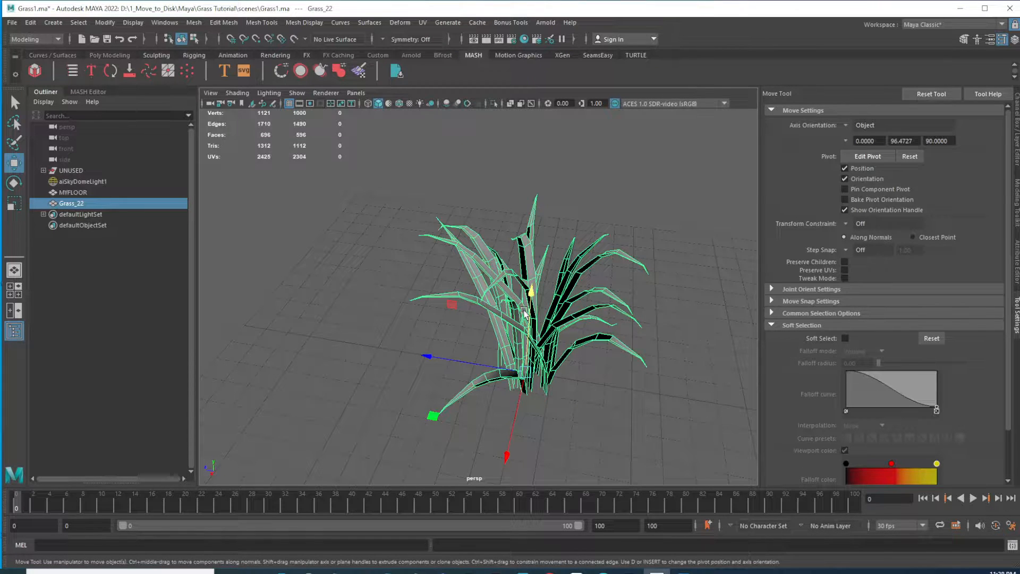
alt+drag(502, 335, 461, 276)
scroll(480, 306, down, 3)
scroll(461, 305, down, 2)
alt+drag(504, 307, 562, 304)
alt+right_drag(591, 317, 505, 337)
alt+drag(505, 336, 649, 342)
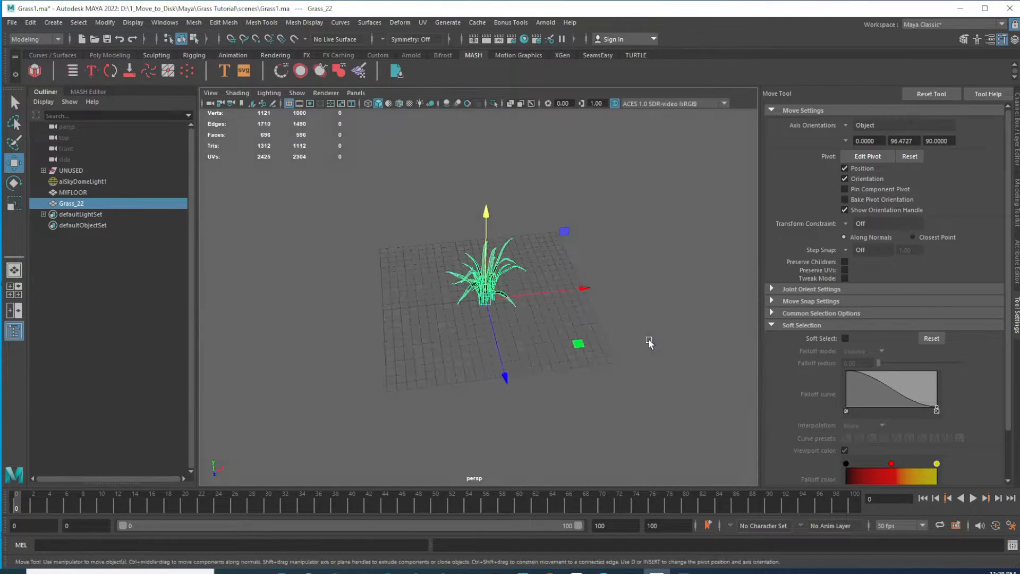
alt+drag(475, 324, 442, 220)
alt+right_drag(442, 220, 545, 247)
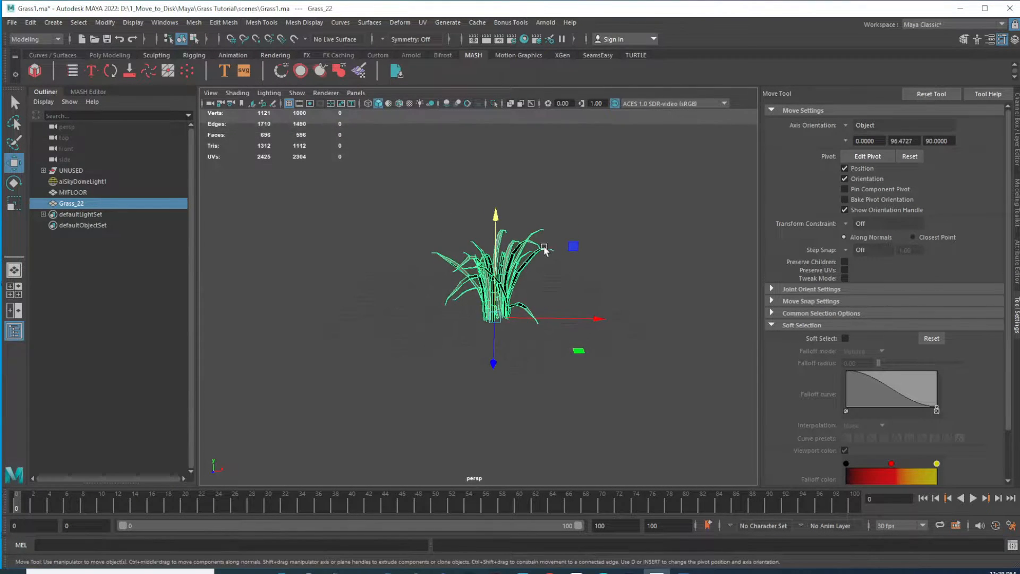
alt+middle_drag(478, 234, 467, 304)
click(613, 214)
alt+right_drag(613, 214, 464, 320)
alt+drag(465, 320, 410, 298)
click(498, 294)
mouse_move(496, 366)
alt+mouse_down()
mouse_move(490, 372)
mouse_move(496, 350)
mouse_move(483, 358)
alt+mouse_up()
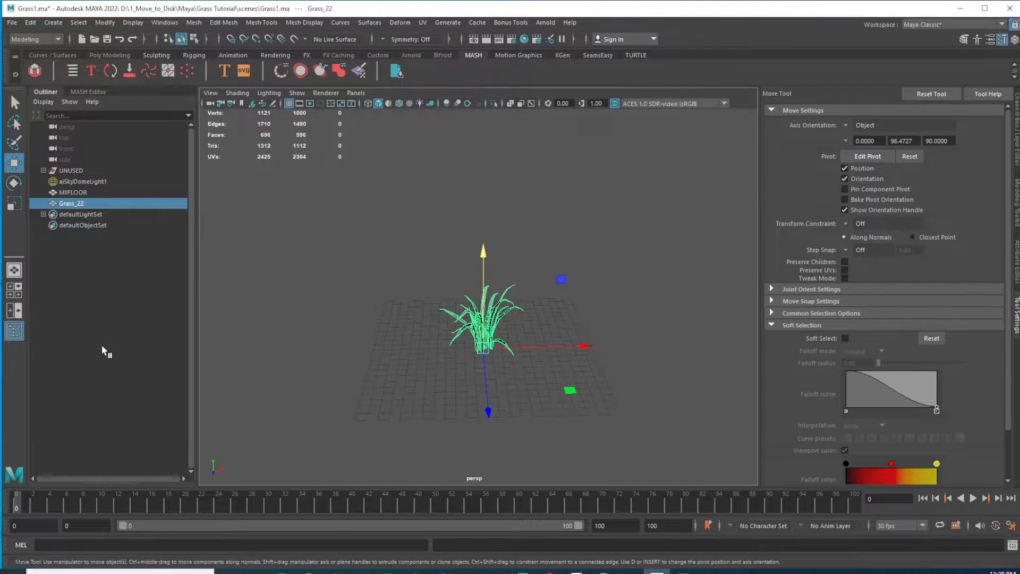
In the front view, move the grass clump so its base sits at the origin and freeze its transformations
click(14, 290)
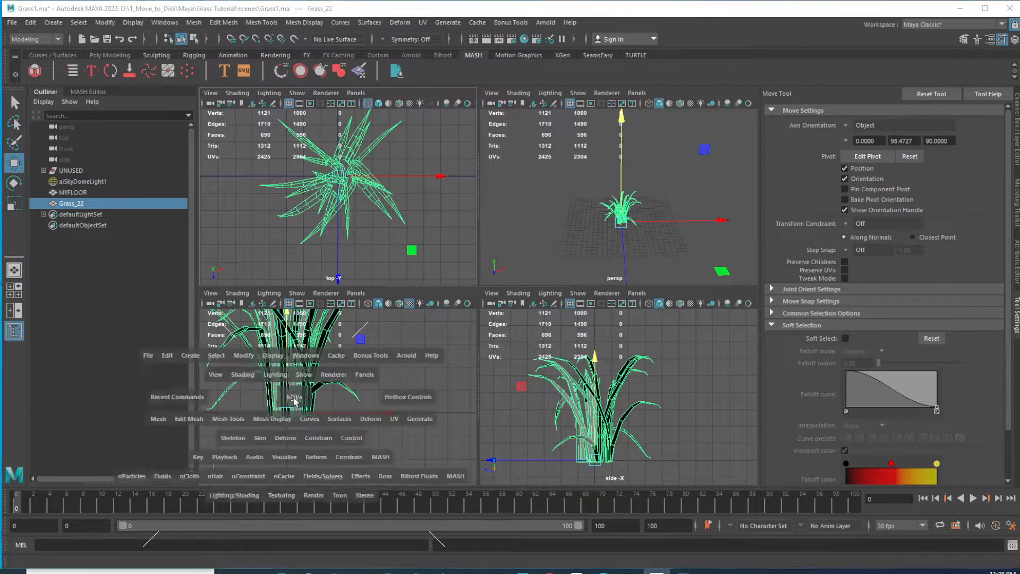
key(space)
alt+right_drag(515, 308, 433, 273)
alt+middle_drag(465, 308, 460, 369)
alt+right_drag(460, 368, 478, 313)
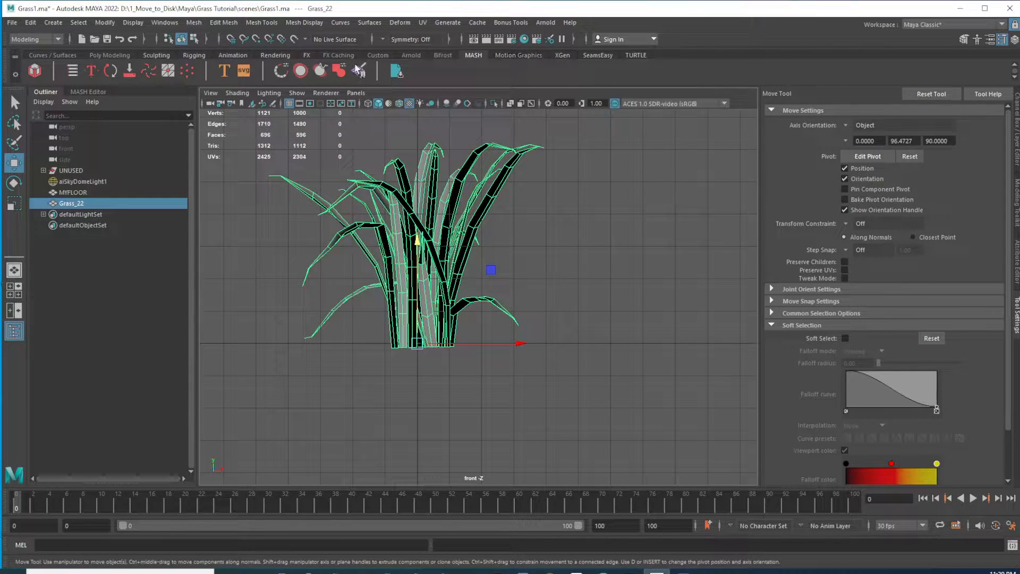
click(379, 54)
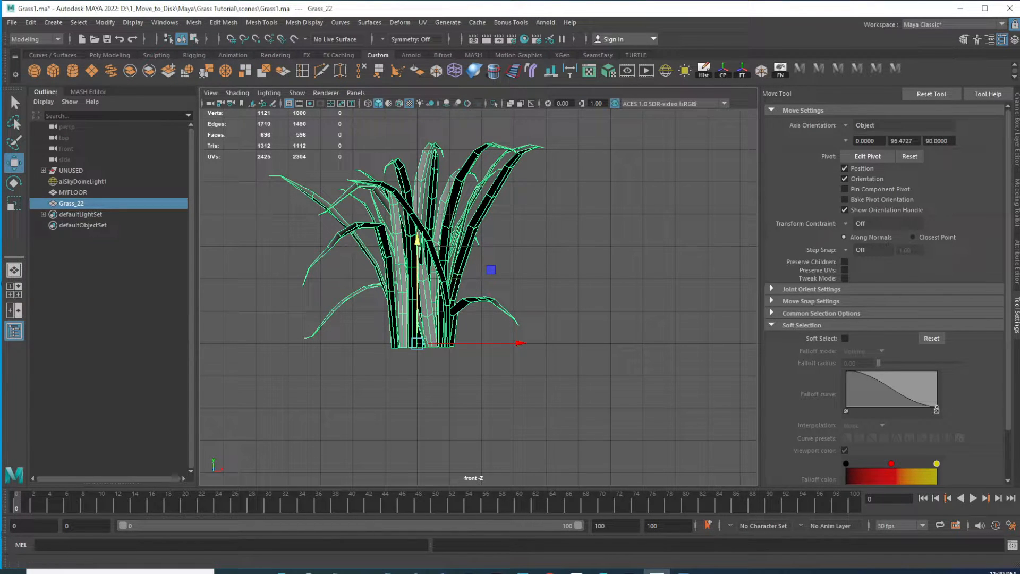
click(1017, 144)
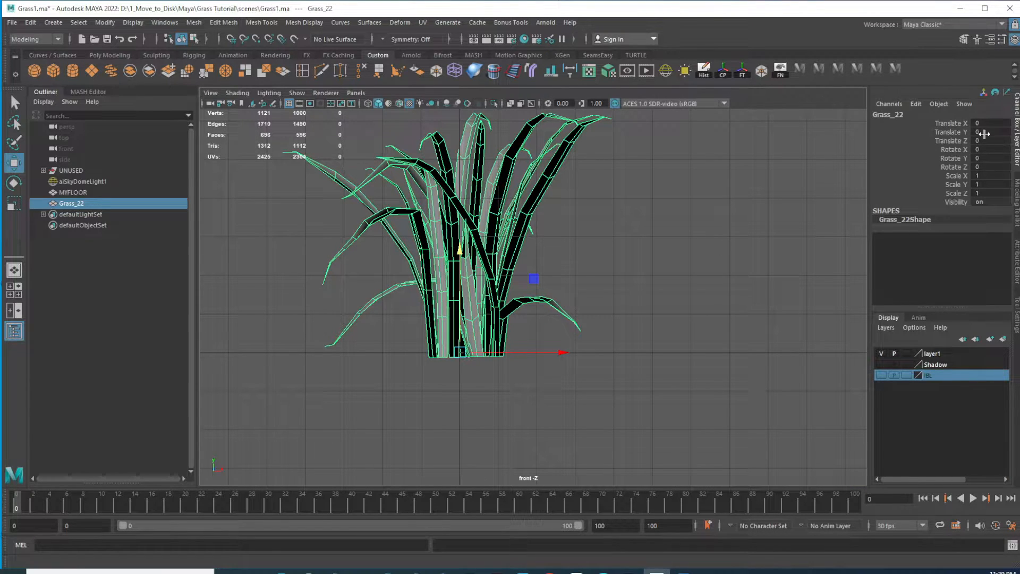
drag(561, 351, 429, 332)
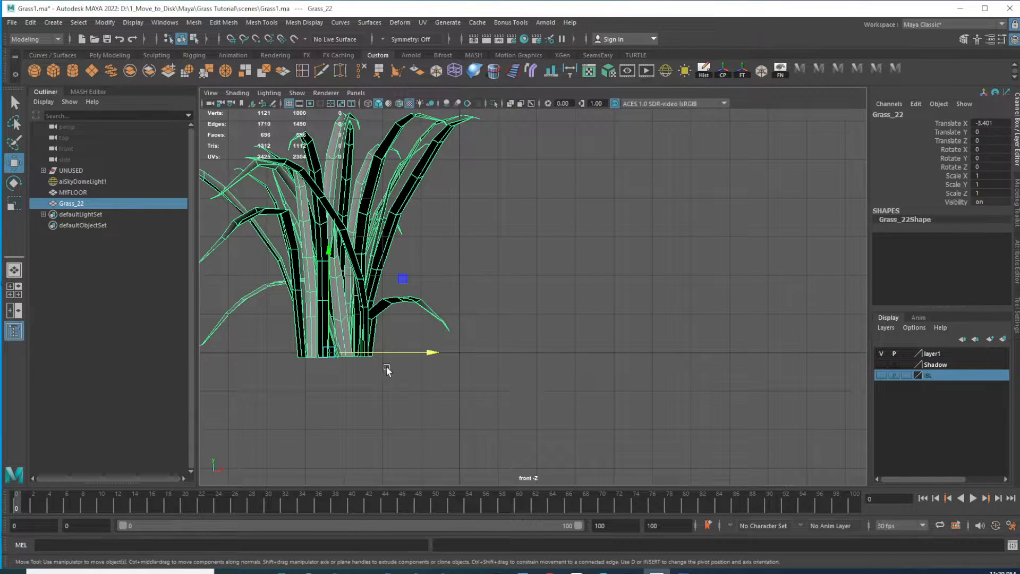
drag(435, 355, 559, 352)
drag(456, 251, 458, 246)
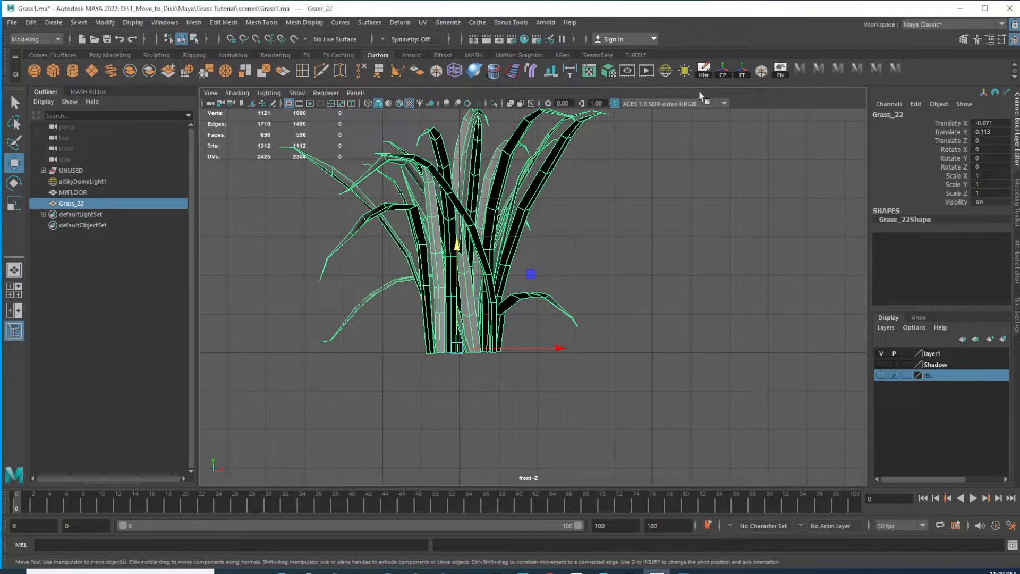
click(741, 74)
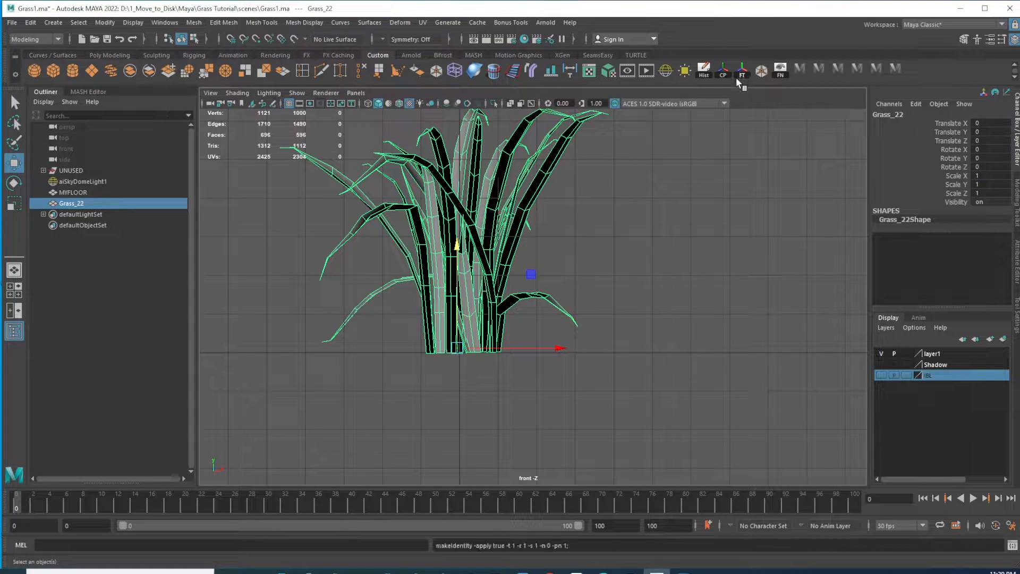
Center the clump's pivot and move it down to the base of the clump at the origin
click(723, 73)
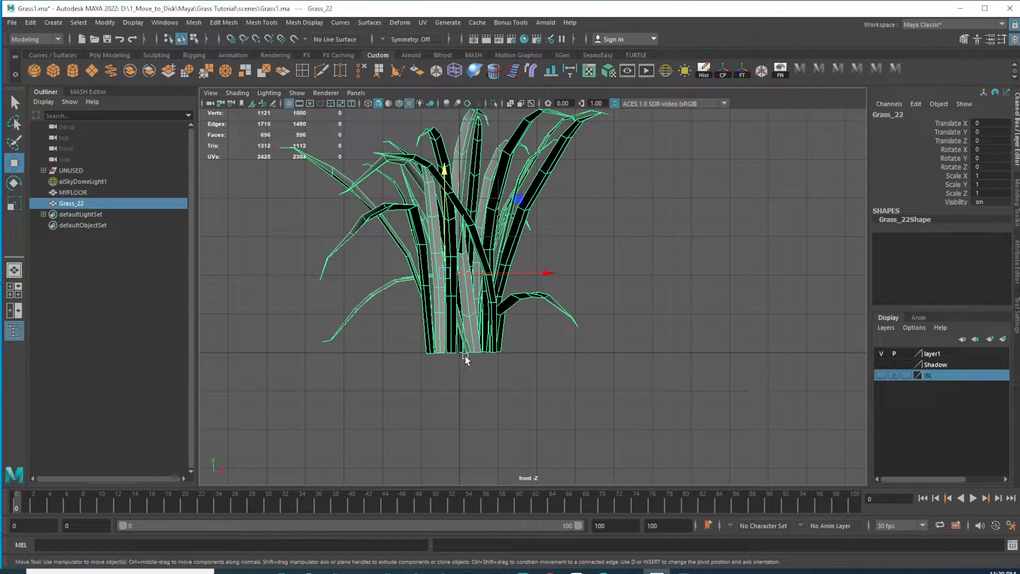
key(d)
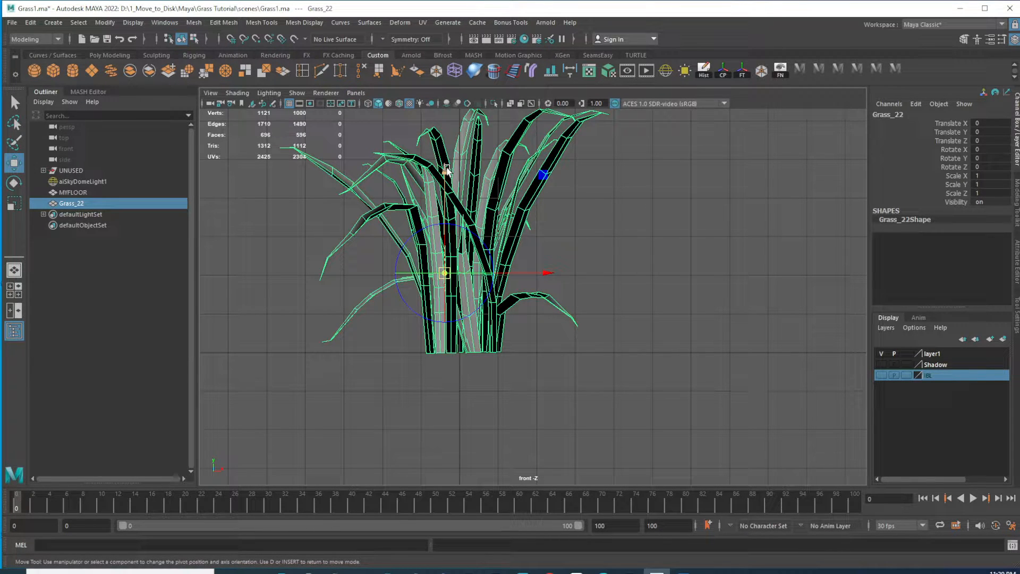
drag(447, 171, 445, 350)
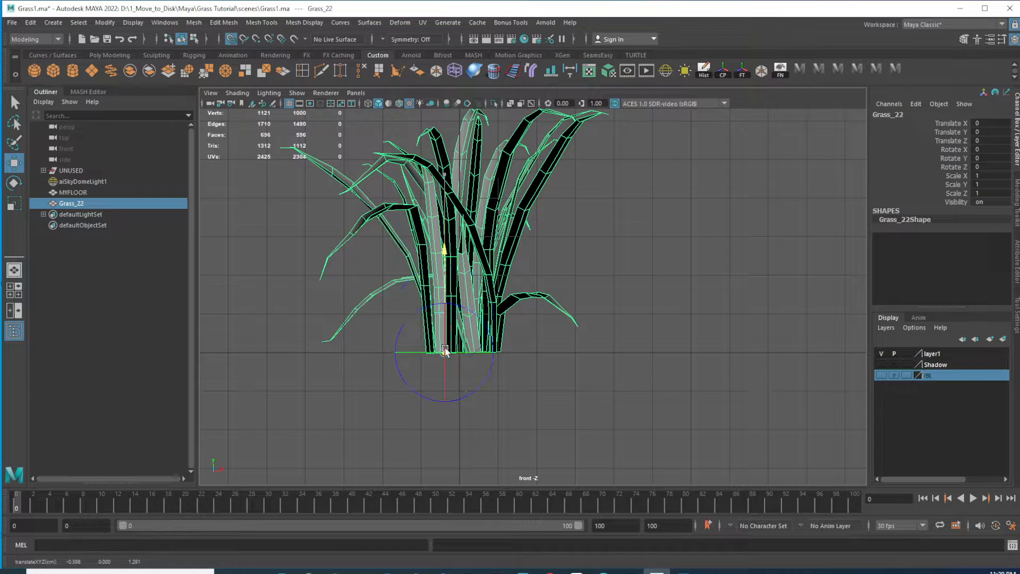
drag(543, 351, 466, 346)
key(d)
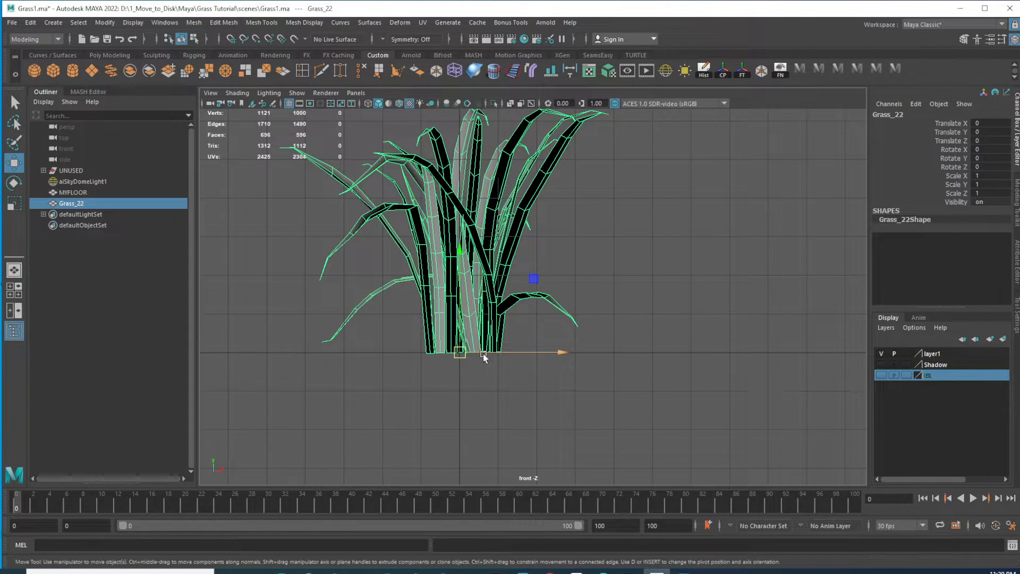
In the side view, move the pivot onto the clump's base at the origin
key(space)
key(space)
scroll(500, 382, down, 1)
alt+middle_drag(500, 381, 524, 299)
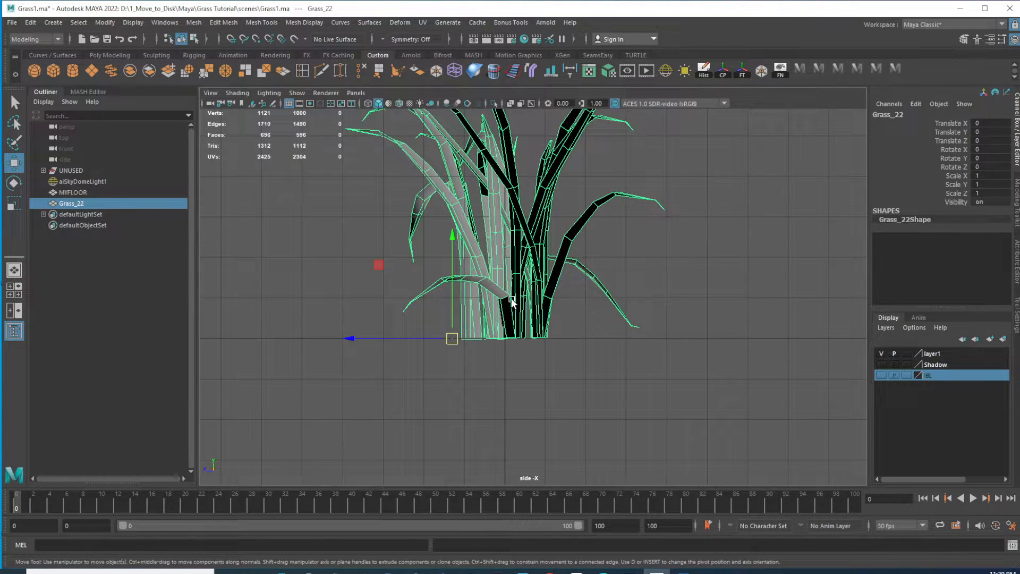
key(d)
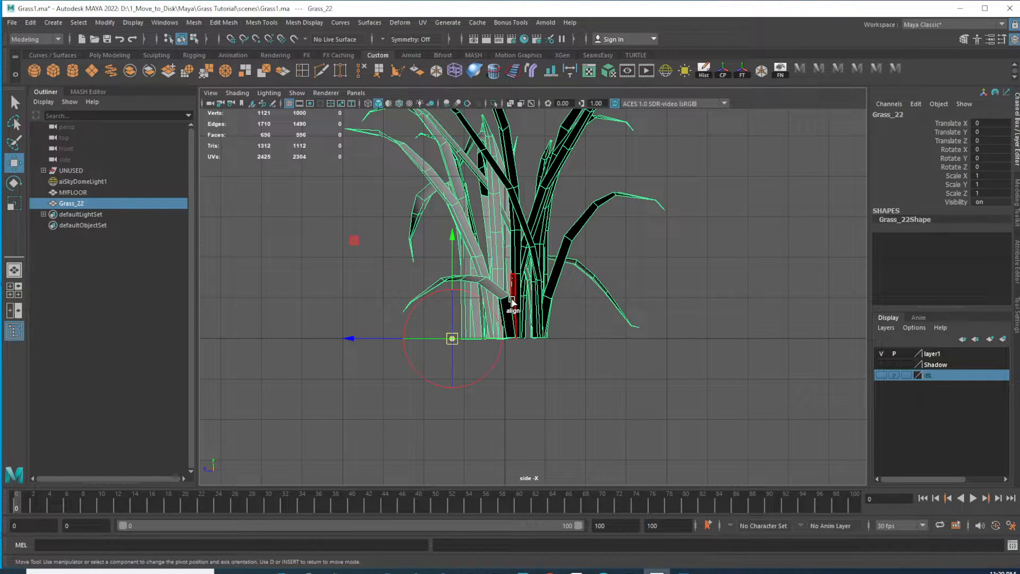
drag(355, 345, 509, 352)
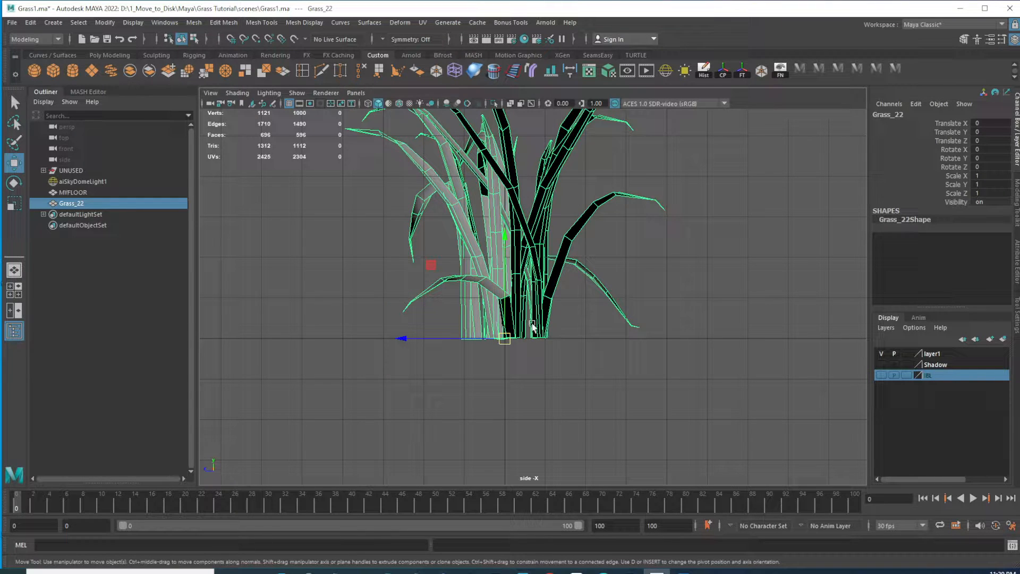
key(space)
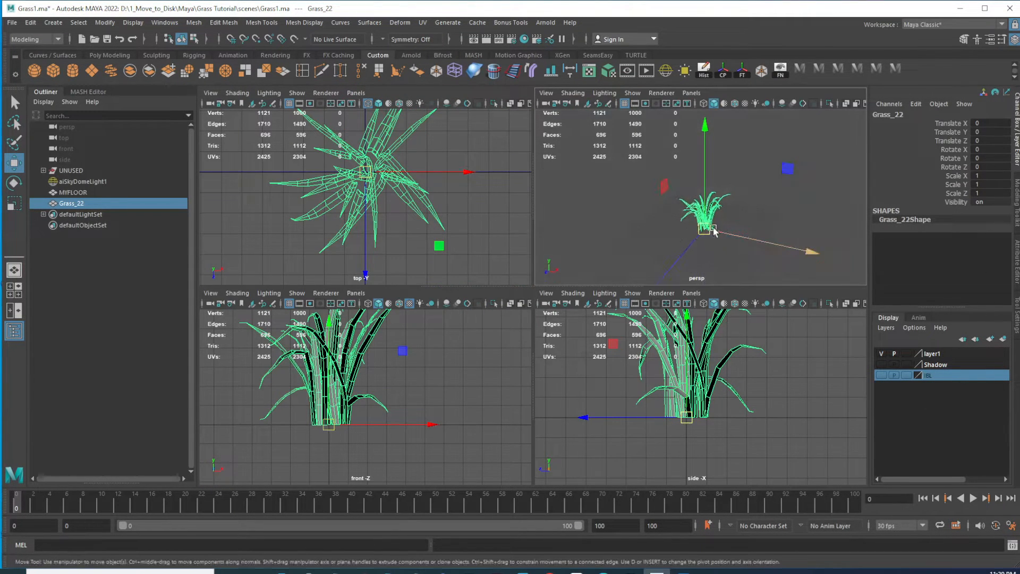
Create a MASH network from the grass clump to distribute copies and frame the result
key(space)
scroll(674, 325, up, 5)
alt+middle_drag(597, 240, 569, 311)
alt+drag(567, 324, 569, 389)
alt+drag(533, 332, 551, 385)
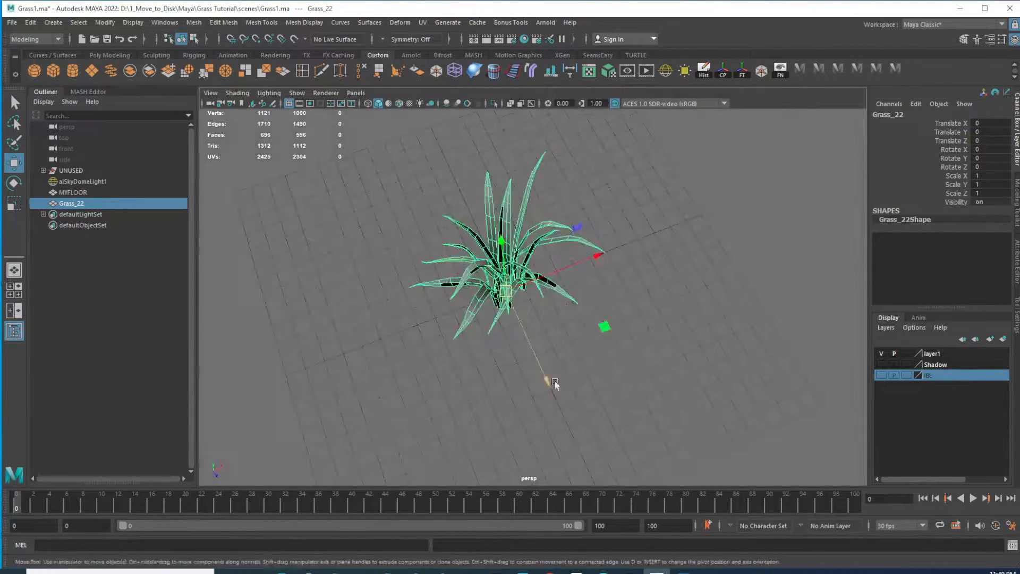
alt+drag(510, 270, 483, 252)
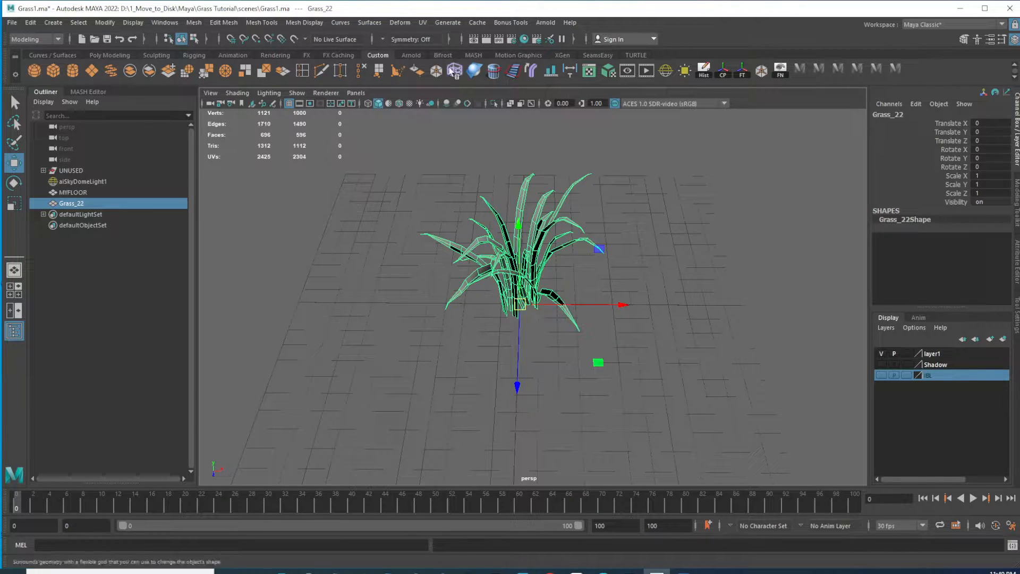
click(473, 55)
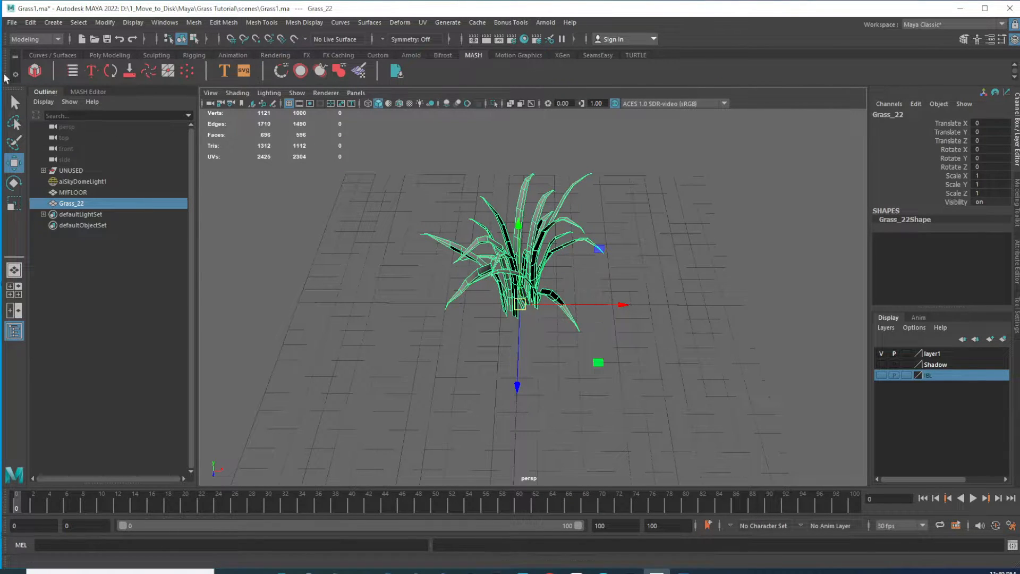
click(36, 70)
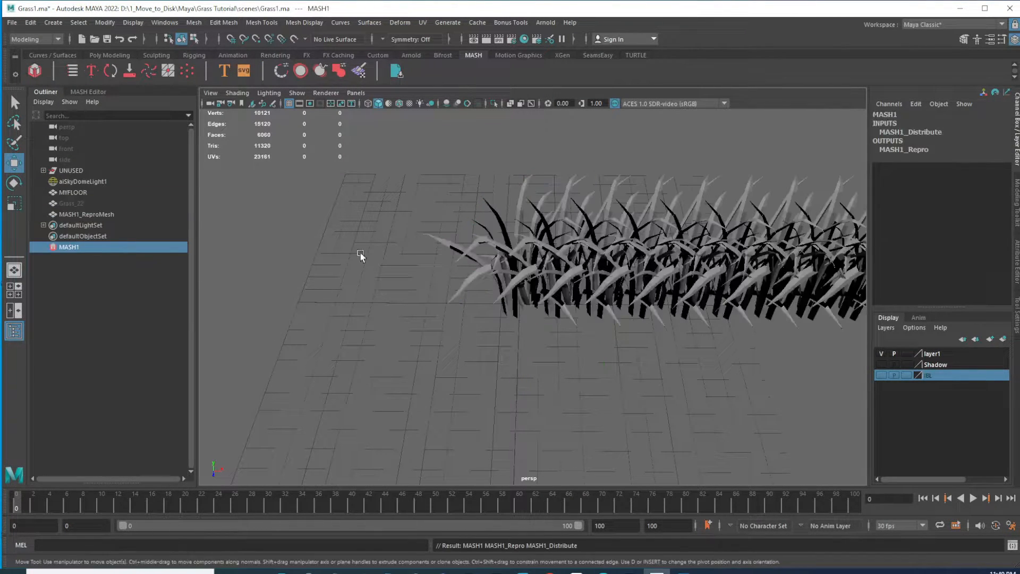
key(f)
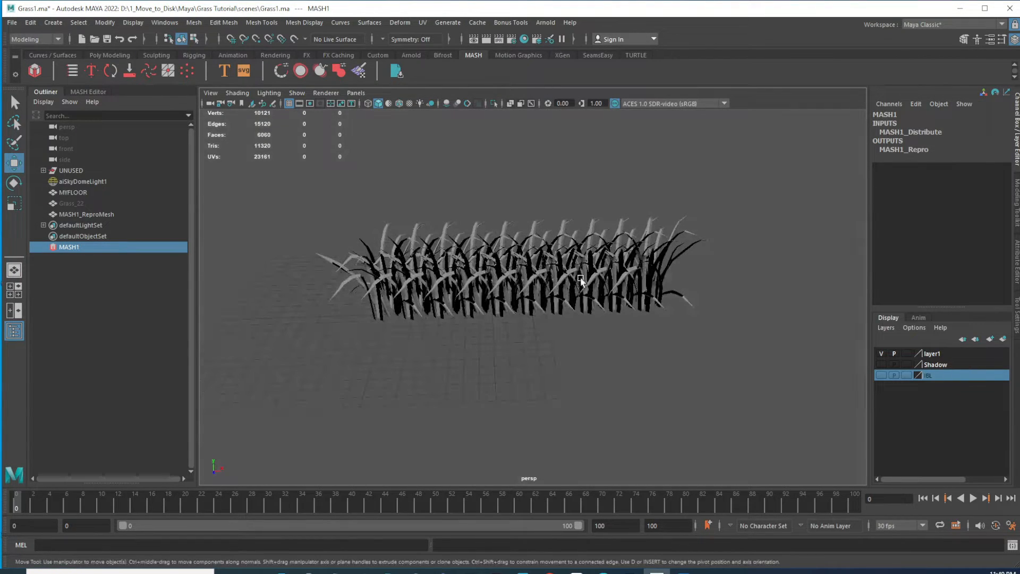
Undo the MASH network creation to return to the single grass clump
alt+drag(470, 258, 502, 313)
click(608, 282)
alt+drag(215, 258, 298, 255)
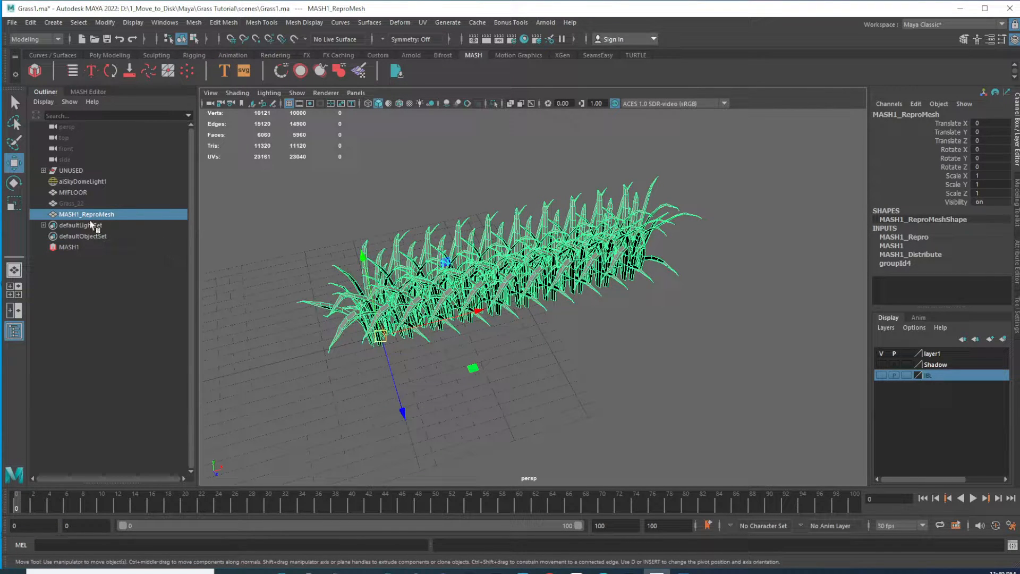
alt+drag(531, 292, 493, 291)
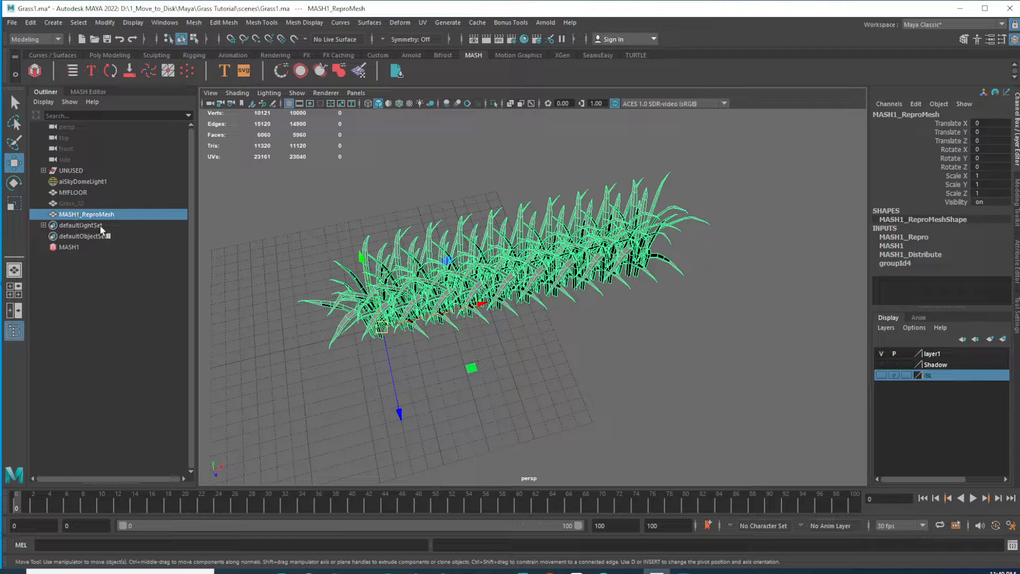
key(ctrl+z)
key(ctrl+z)
key(ctrl+z)
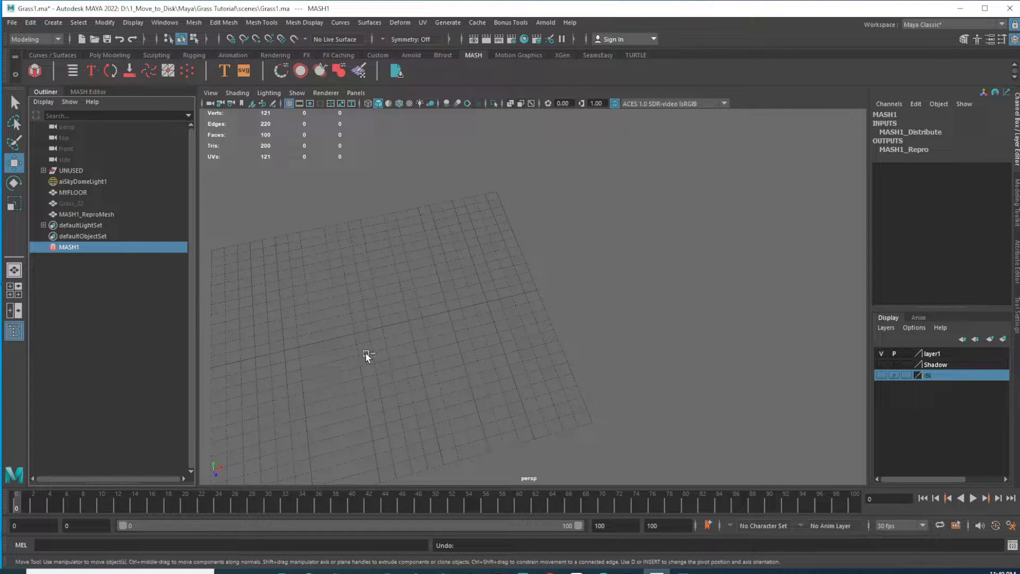
key(ctrl+z)
Assign a new aiStandardSurface material to the grass clump
alt+drag(353, 364, 348, 317)
alt+right_drag(347, 318, 440, 295)
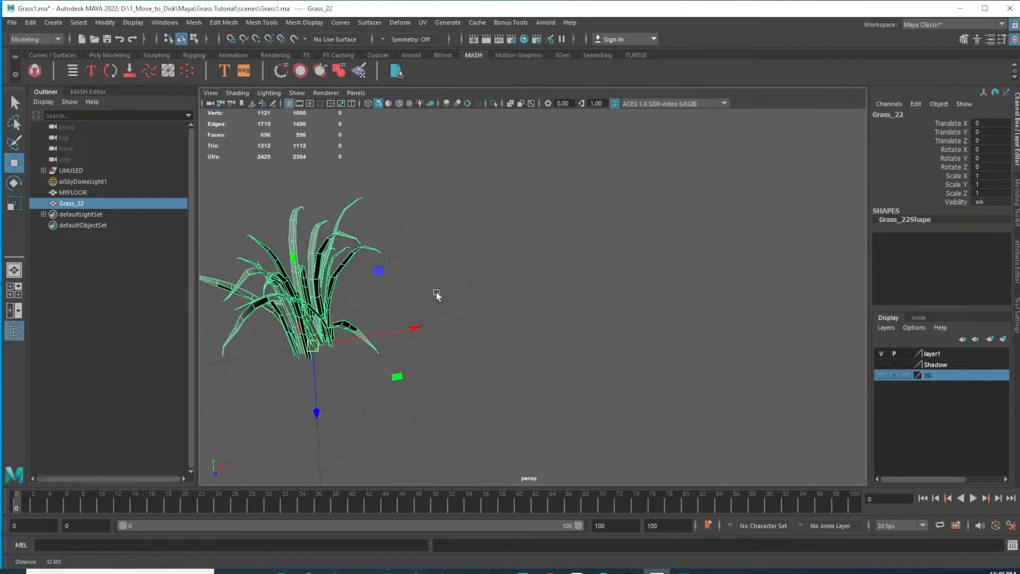
alt+middle_drag(338, 266, 481, 269)
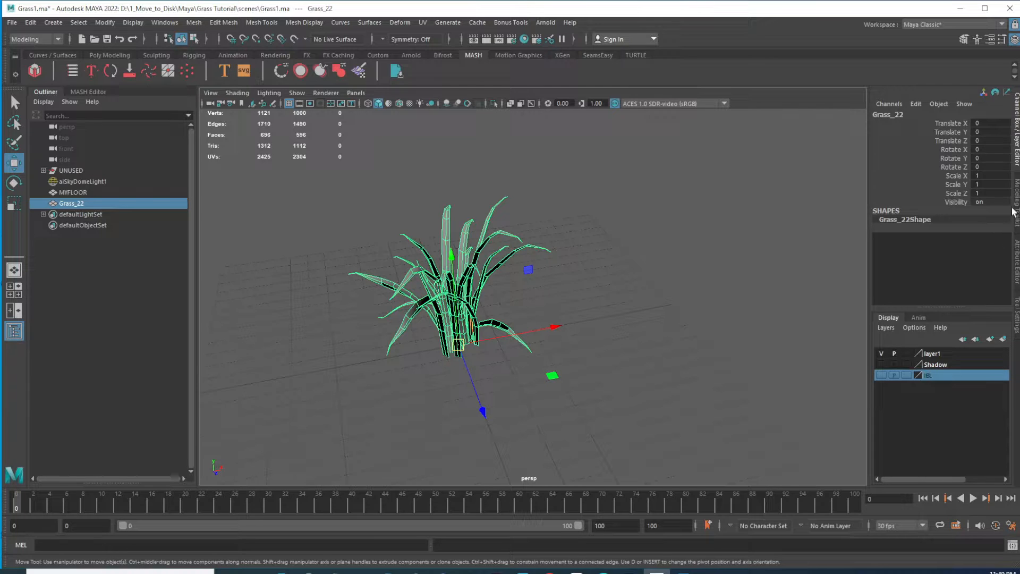
click(1016, 258)
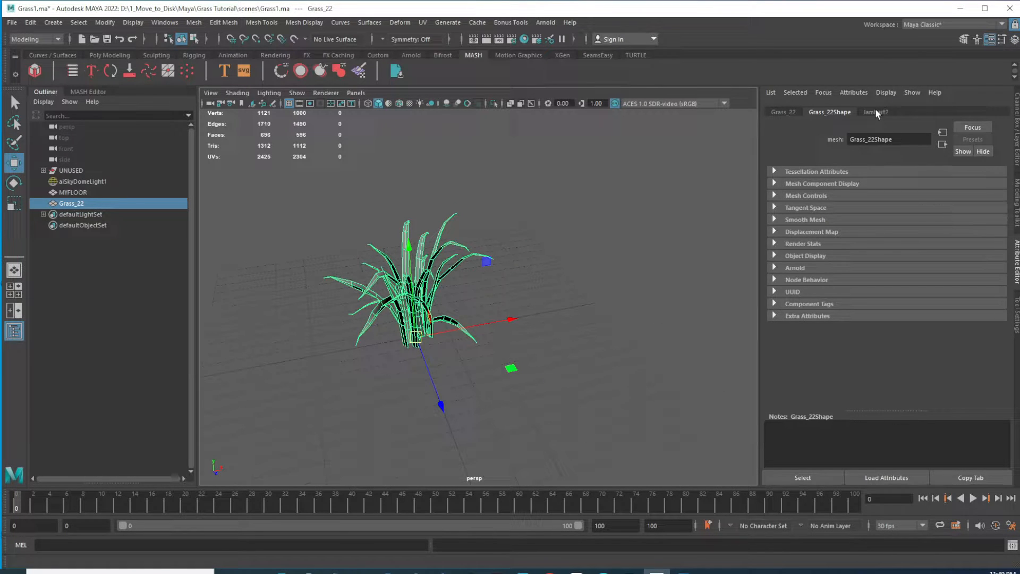
right_drag(423, 251, 525, 547)
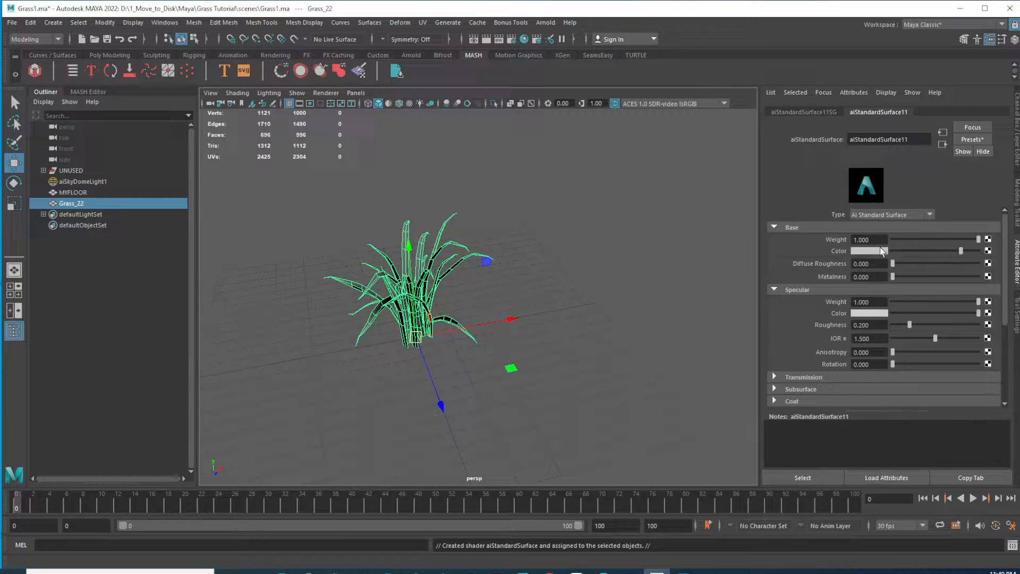
Set the material's base color to dark green (H 80.769, S 1.000, V 0.243) and raise its specular roughness
click(868, 251)
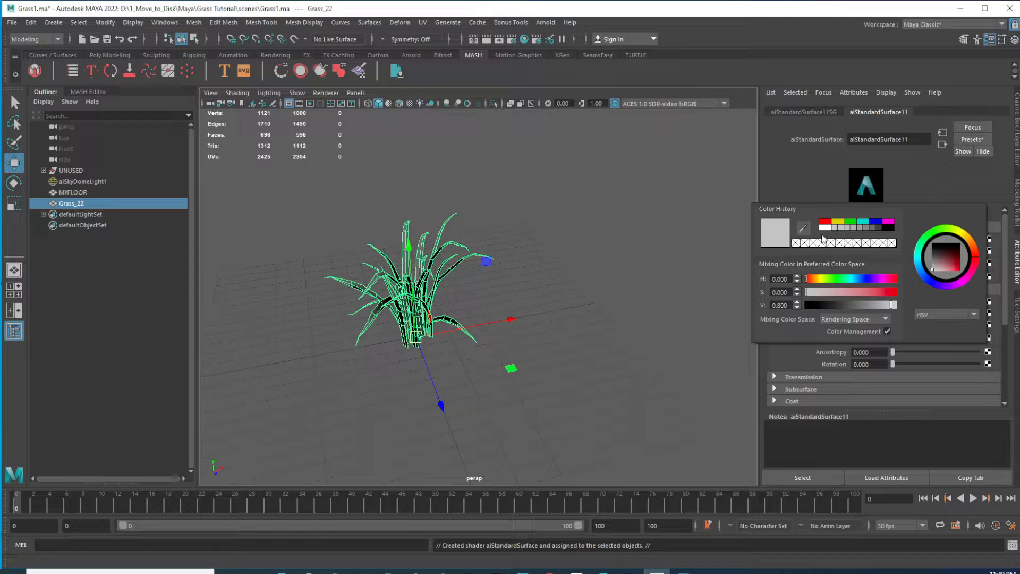
click(850, 222)
drag(887, 304, 827, 277)
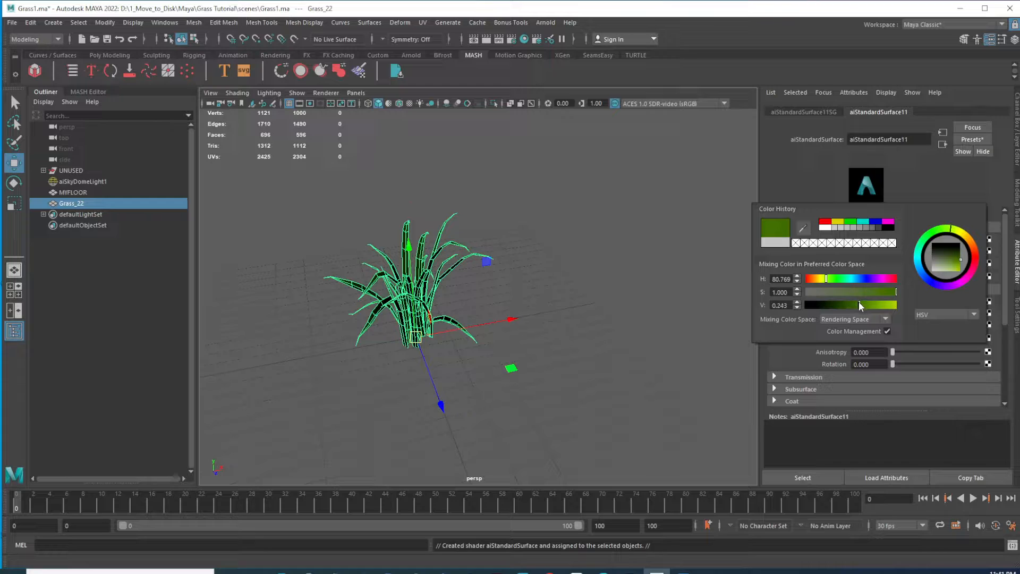
drag(858, 301, 859, 301)
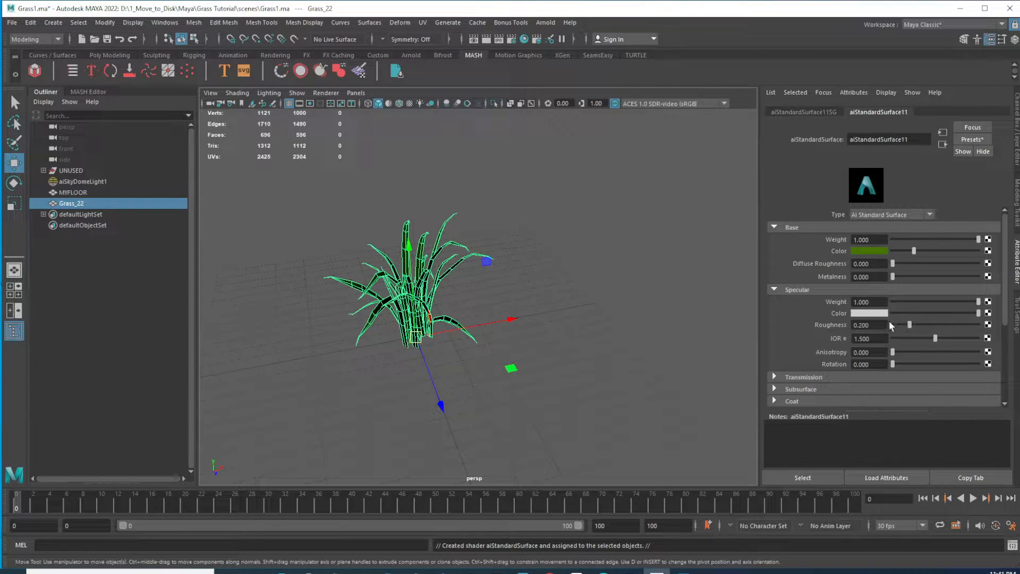
drag(912, 326, 965, 326)
Create a MASH network from the grass clump
scroll(469, 289, up, 5)
click(488, 266)
alt+drag(488, 266, 402, 299)
click(407, 269)
scroll(371, 308, down, 5)
scroll(502, 323, up, 5)
alt+drag(334, 214, 378, 240)
scroll(404, 299, down, 5)
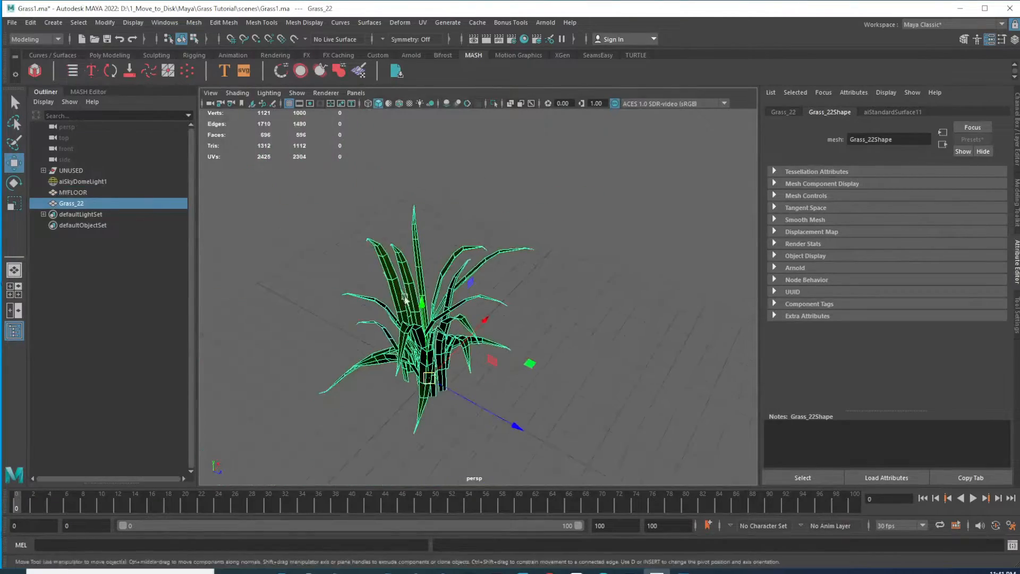
mouse_move(405, 299)
alt+mouse_down()
mouse_move(439, 296)
mouse_move(415, 289)
alt+mouse_up()
click(35, 70)
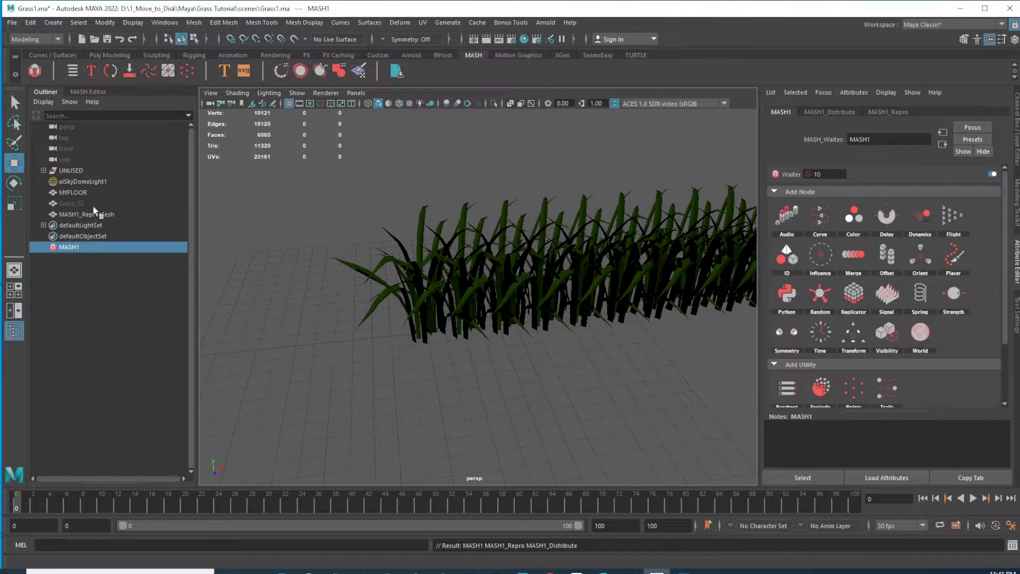
Inspect the MASH repro mesh and its repro node attributes
click(98, 213)
alt+drag(569, 299, 508, 290)
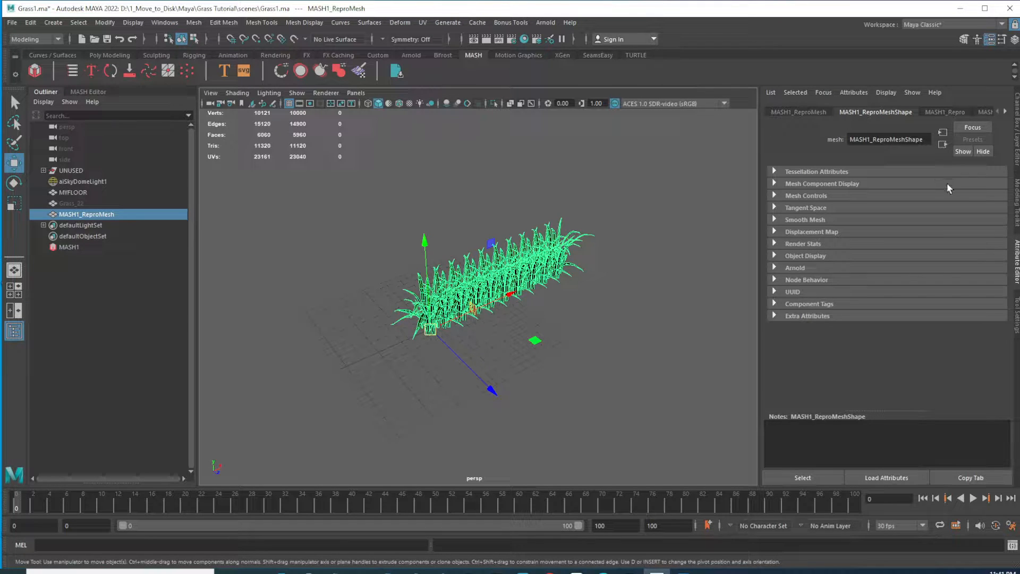
click(931, 113)
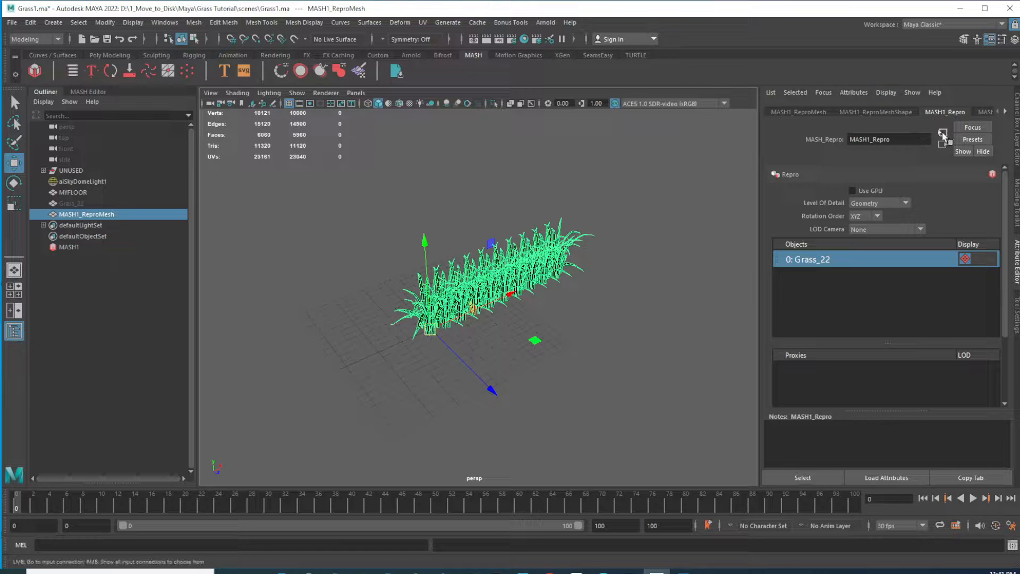
click(1005, 112)
click(1004, 112)
click(1005, 111)
click(1004, 111)
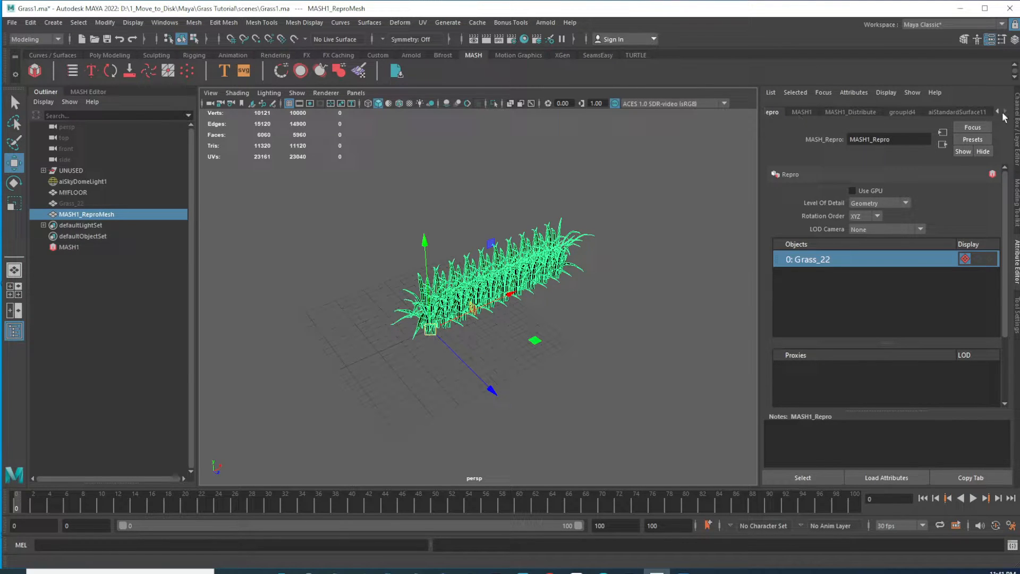
click(996, 112)
click(995, 111)
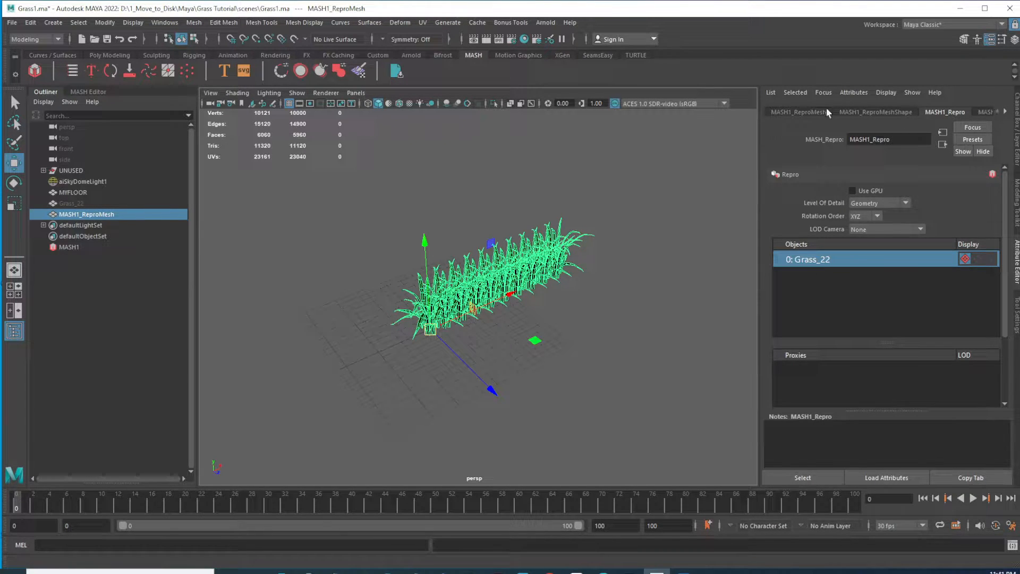
click(786, 112)
click(855, 112)
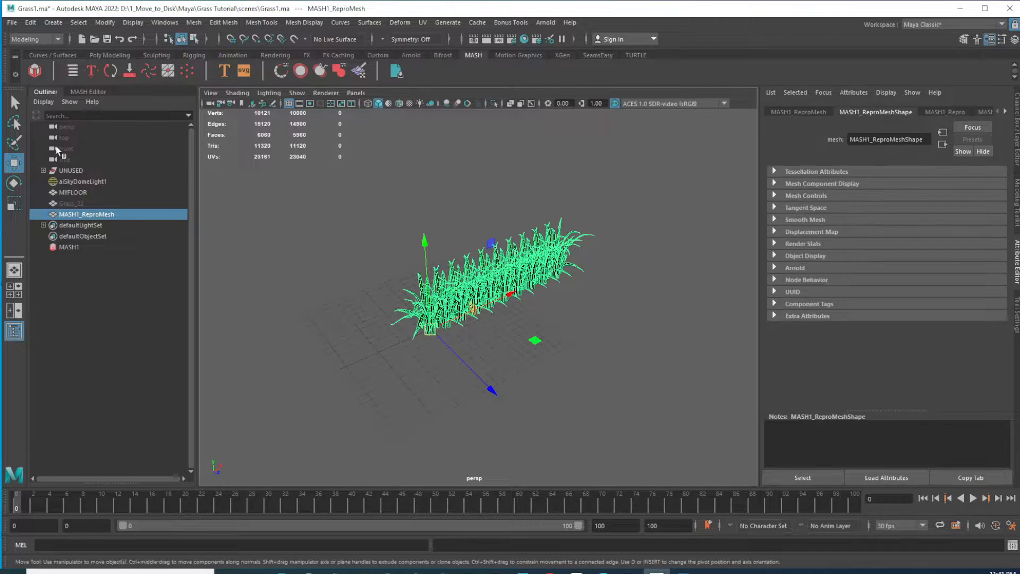
Set the MASH network's distribution type to Mesh
click(66, 248)
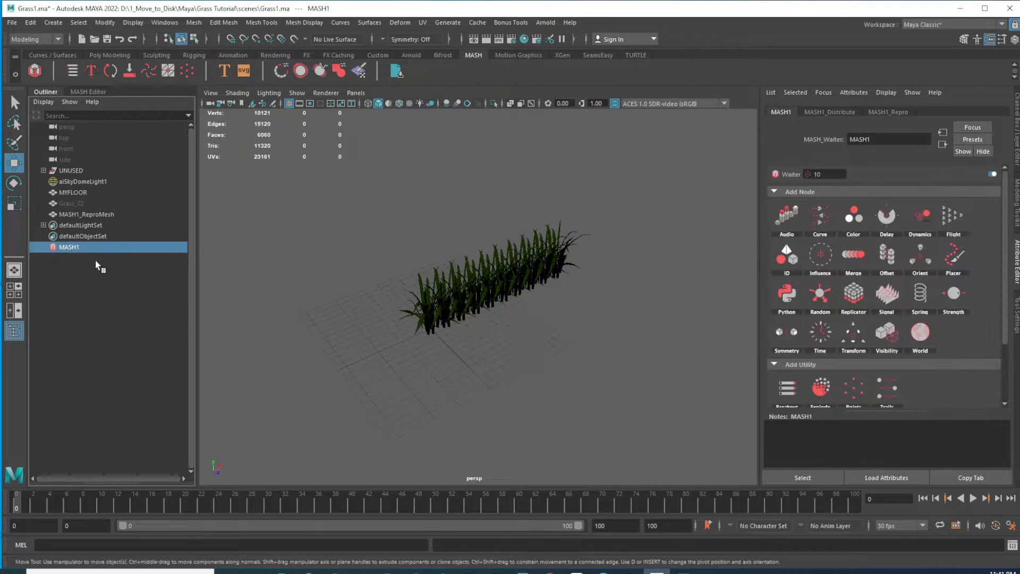
click(829, 111)
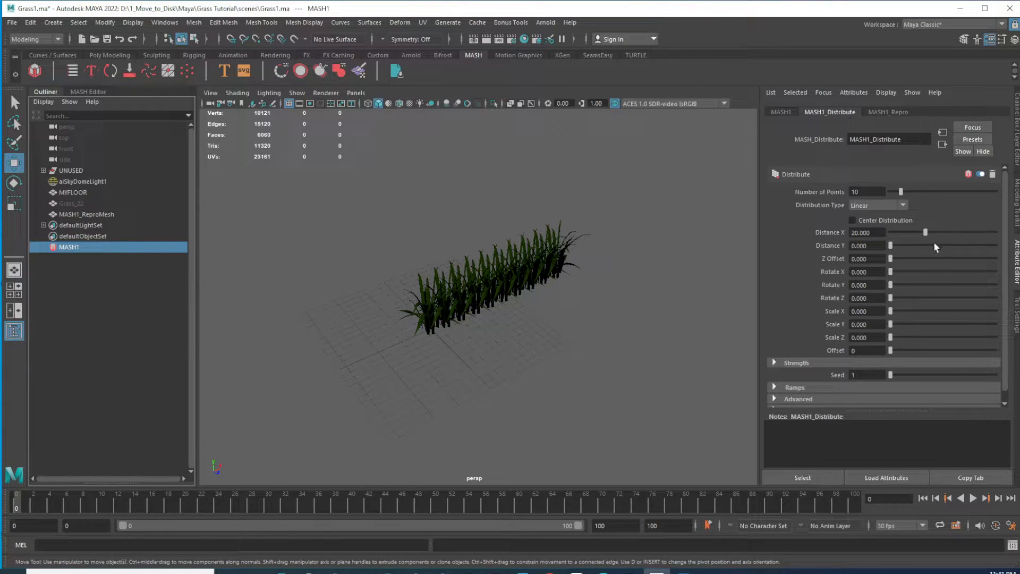
click(897, 205)
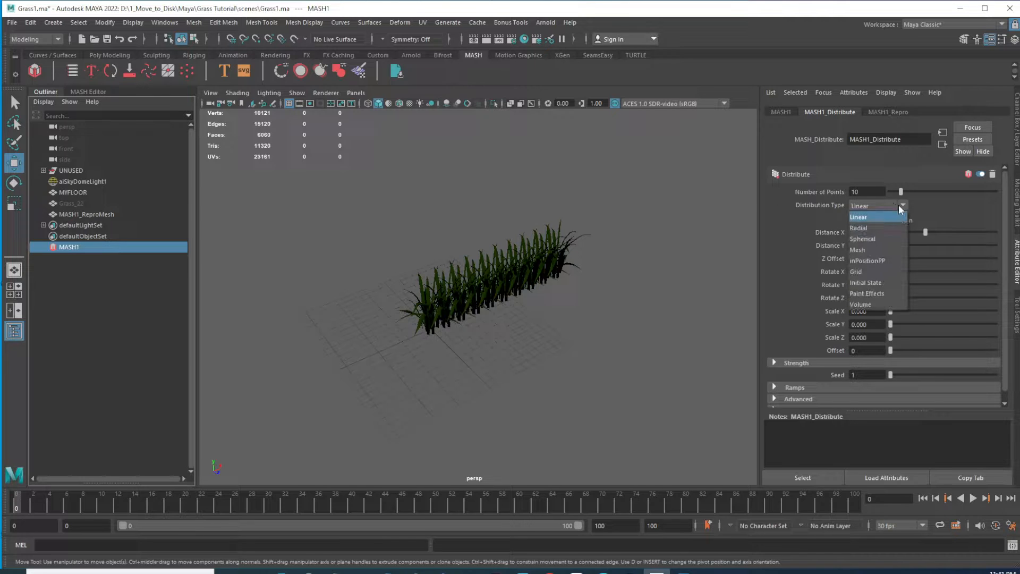
click(866, 249)
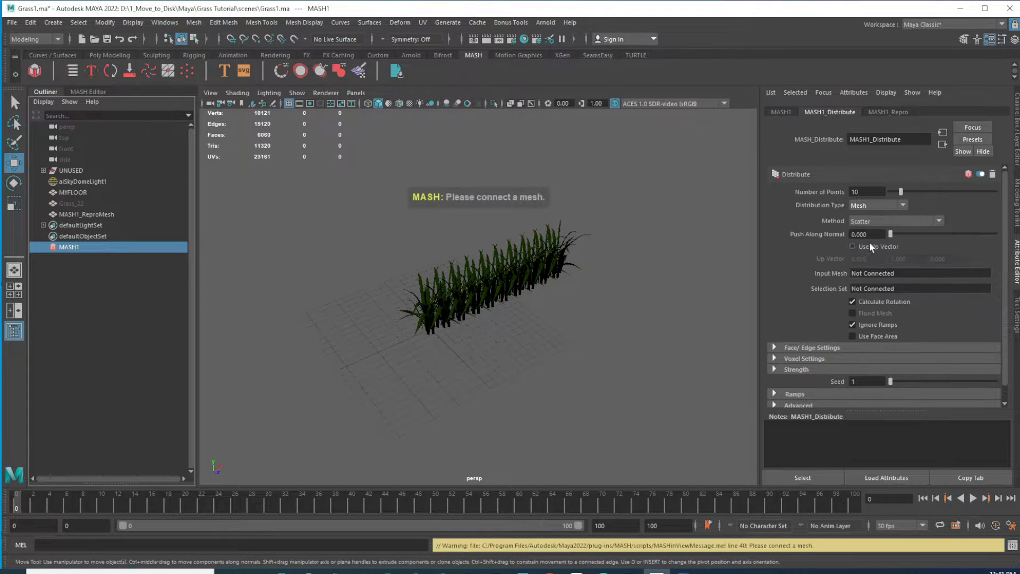
Connect the MYFLOOR plane as the input mesh of the MASH distribution
middle_drag(706, 311, 744, 287)
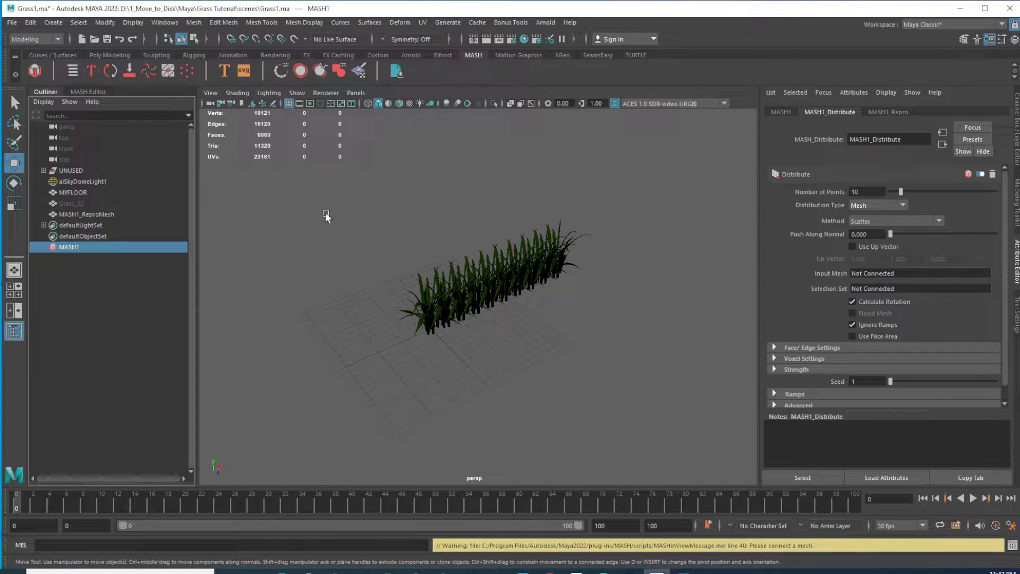
alt+drag(533, 299, 583, 329)
alt+right_drag(583, 330, 521, 283)
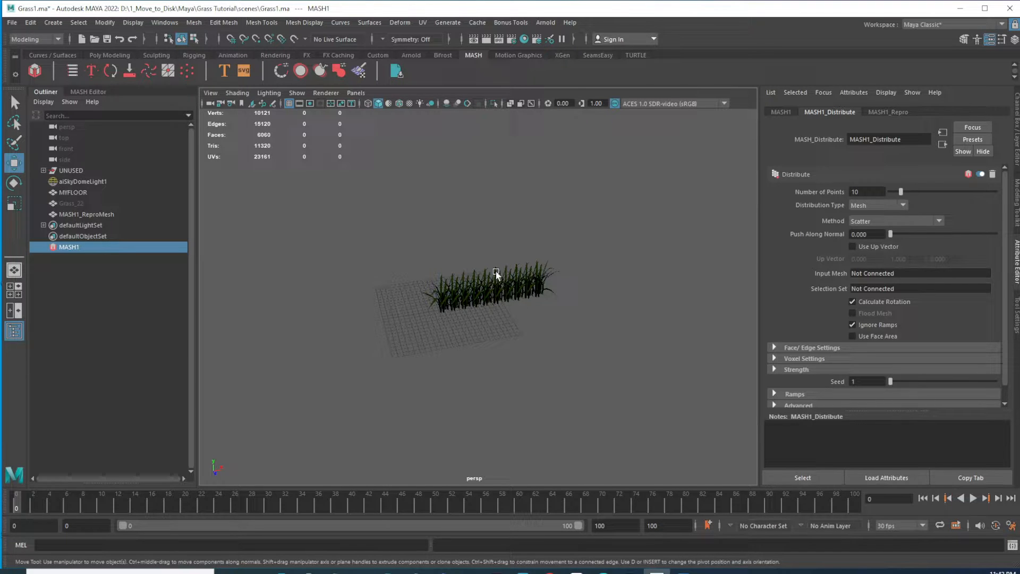
click(604, 302)
key(f)
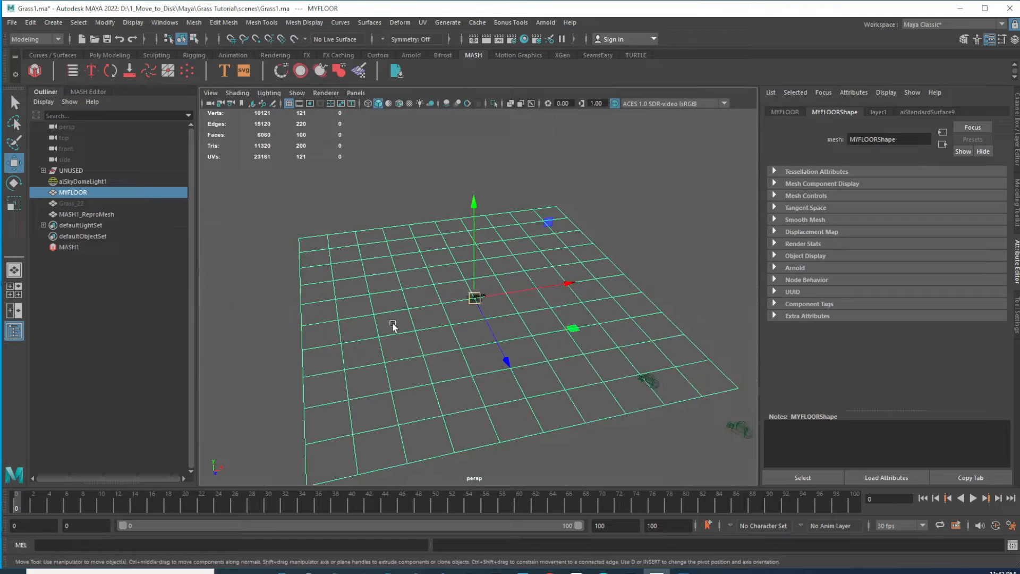
alt+drag(470, 320, 489, 296)
alt+right_drag(448, 268, 581, 315)
key(f)
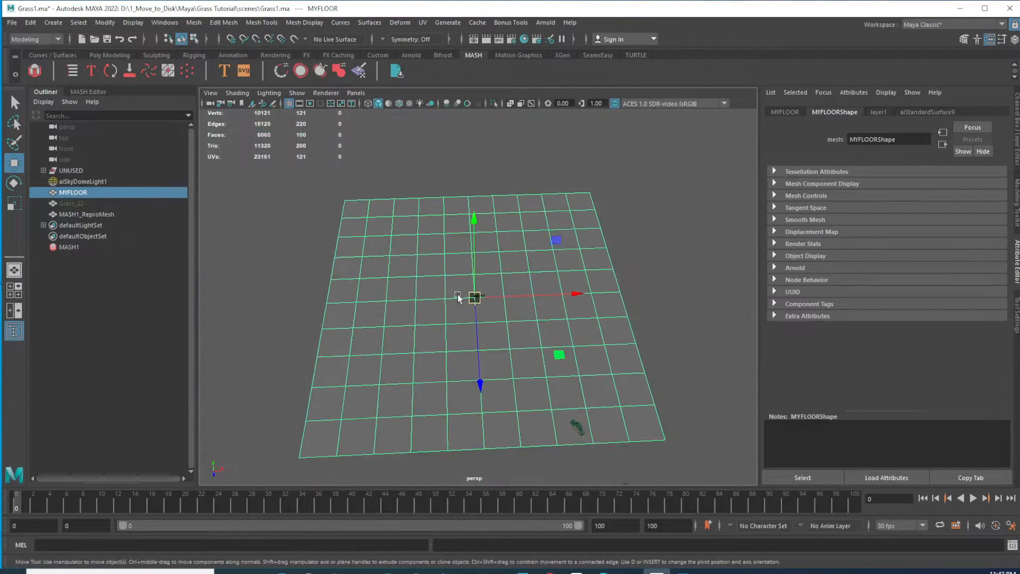
alt+drag(426, 285, 429, 340)
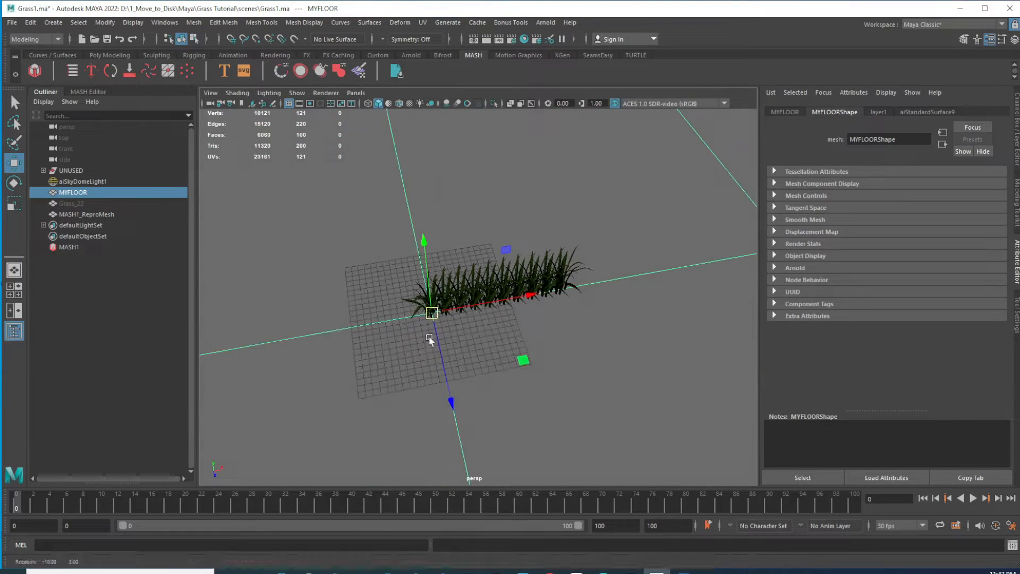
click(69, 246)
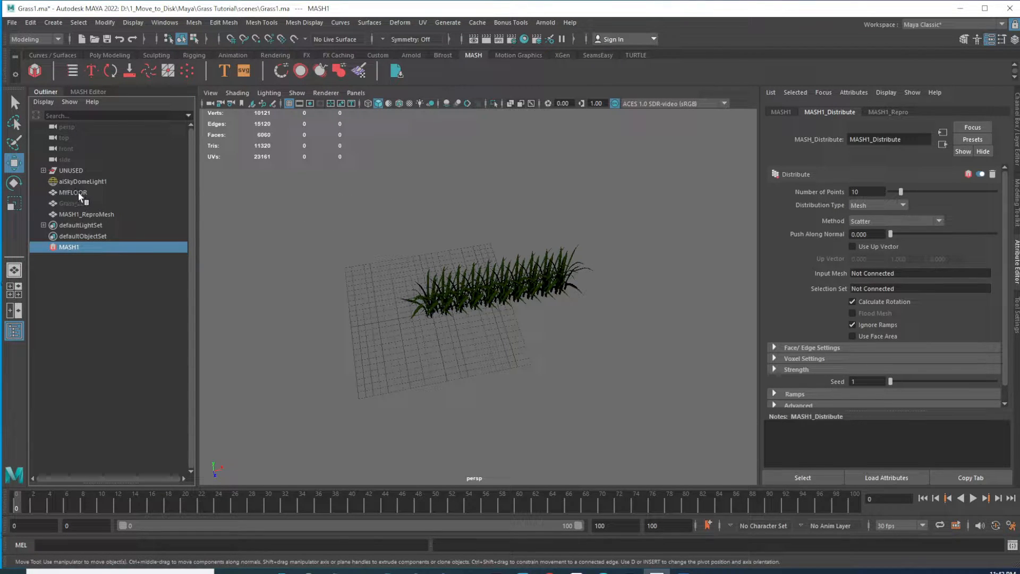
click(406, 228)
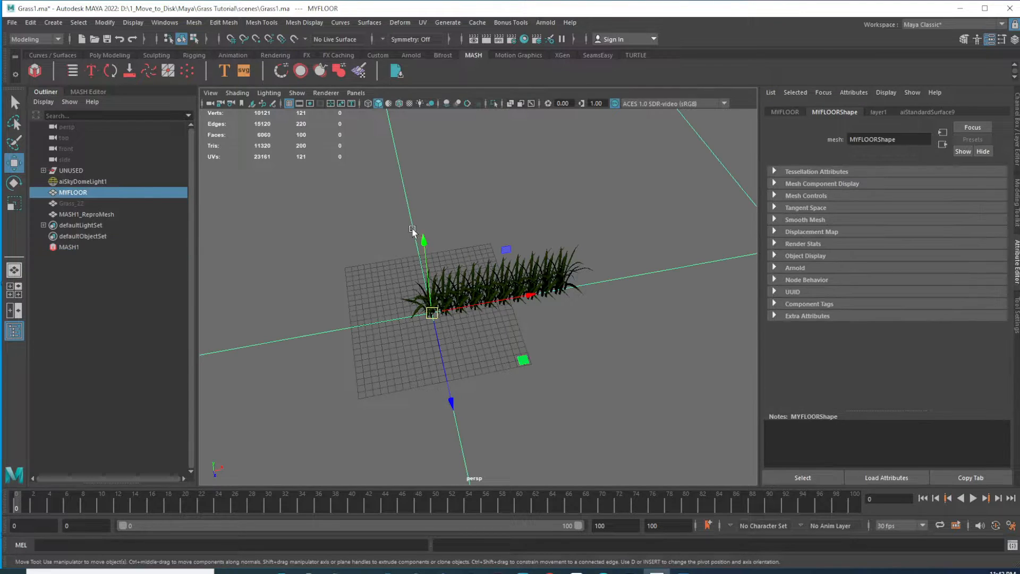
click(68, 247)
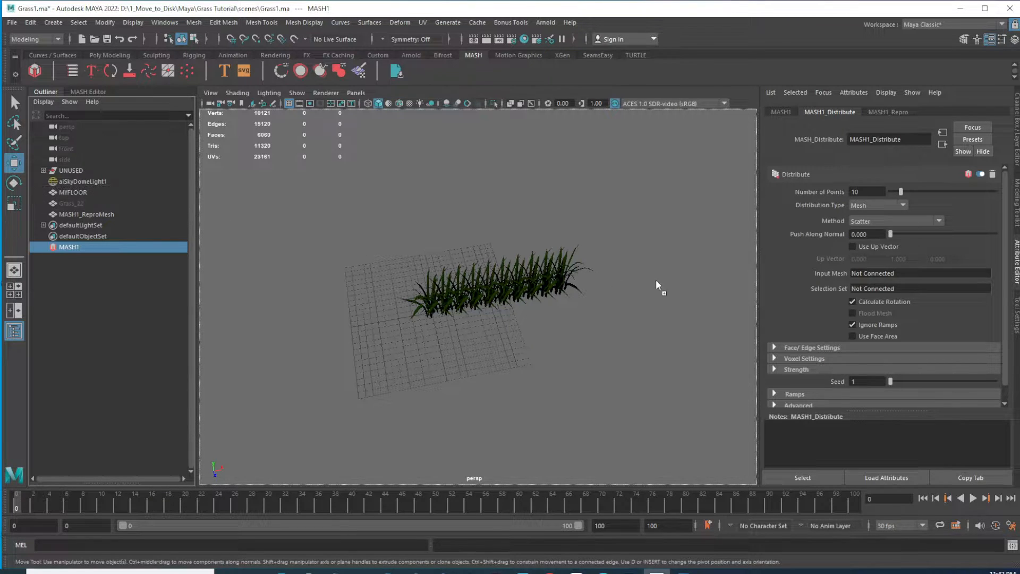
middle_drag(891, 274, 891, 275)
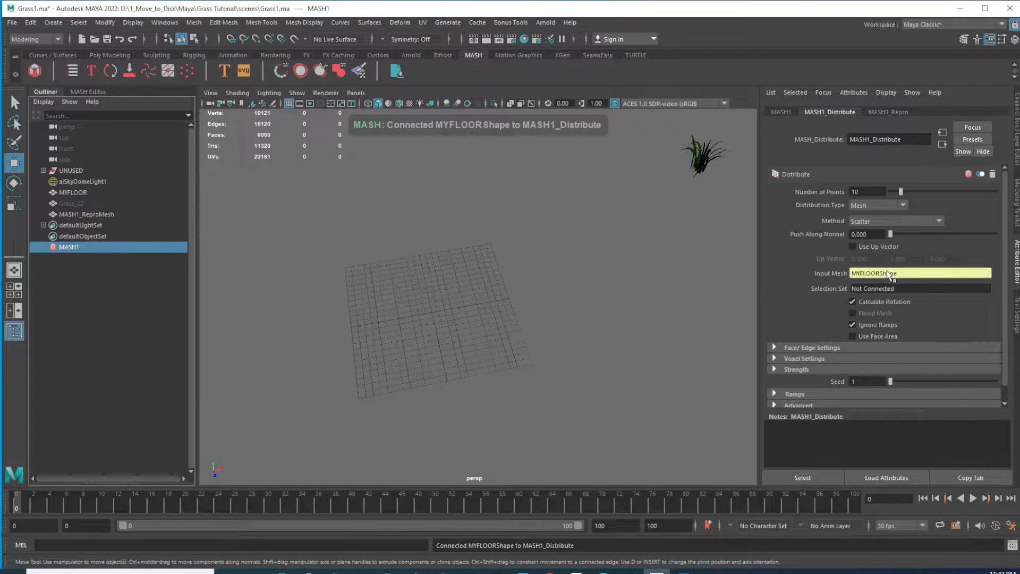
Increase the number of distributed points to 100
alt+right_drag(633, 325, 356, 285)
alt+drag(412, 305, 420, 323)
alt+right_drag(420, 323, 468, 296)
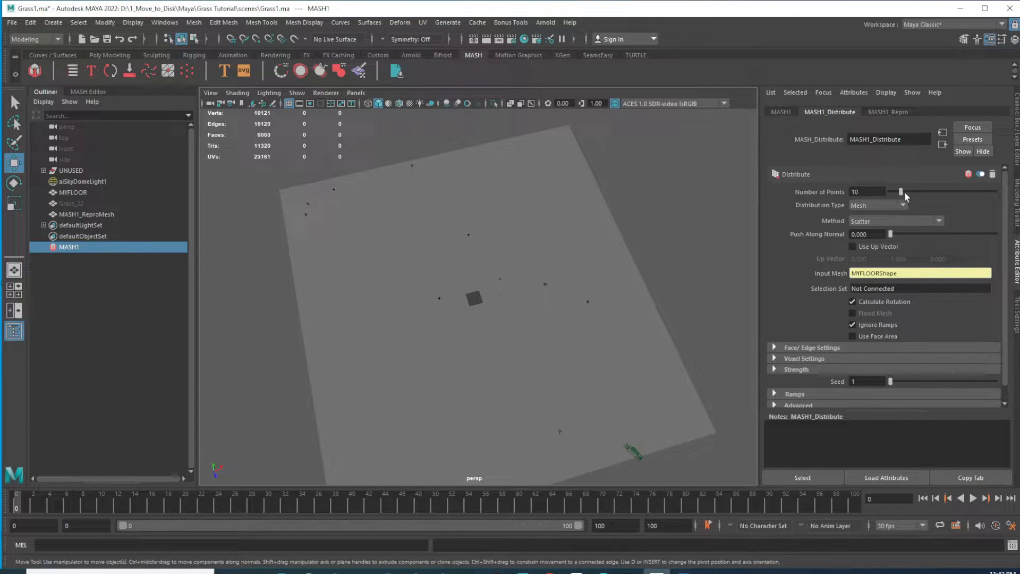
drag(901, 193, 932, 198)
drag(959, 197, 1010, 200)
alt+drag(495, 316, 472, 303)
alt+right_drag(473, 303, 611, 349)
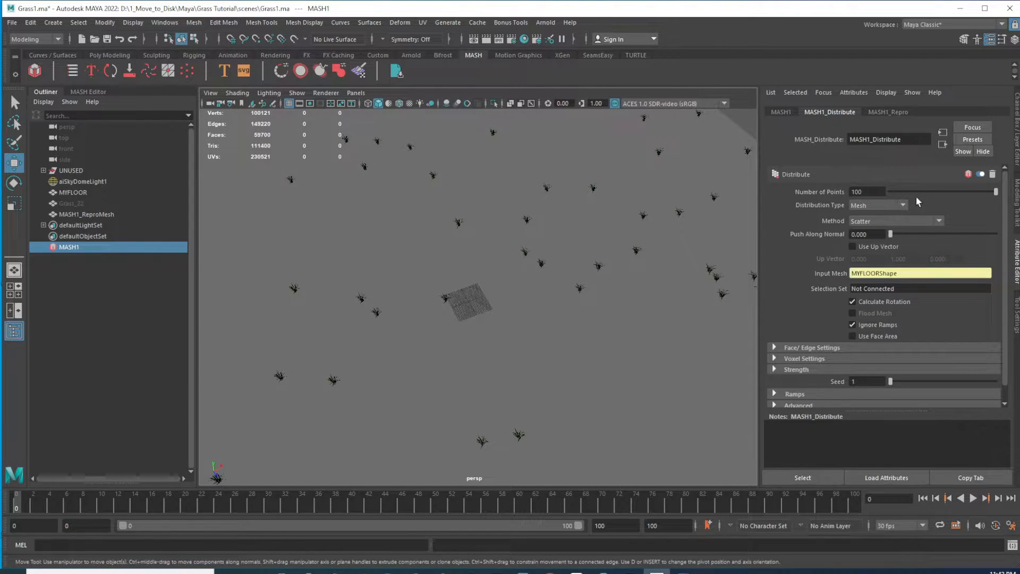
Set the number of distributed points to 1000
click(869, 193)
key(Return)
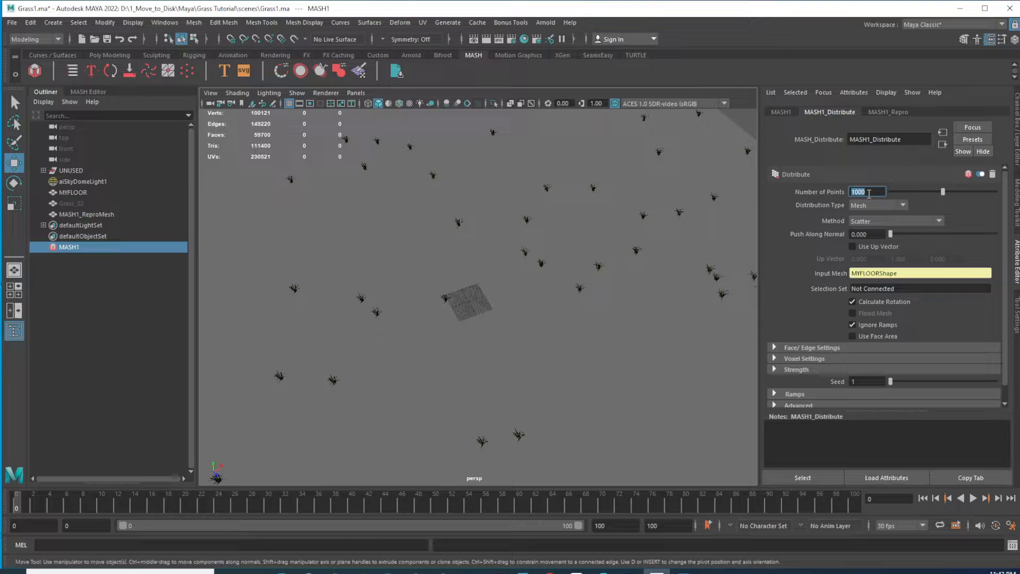
alt+drag(540, 295, 409, 258)
alt+right_drag(409, 258, 576, 376)
alt+drag(561, 313, 561, 340)
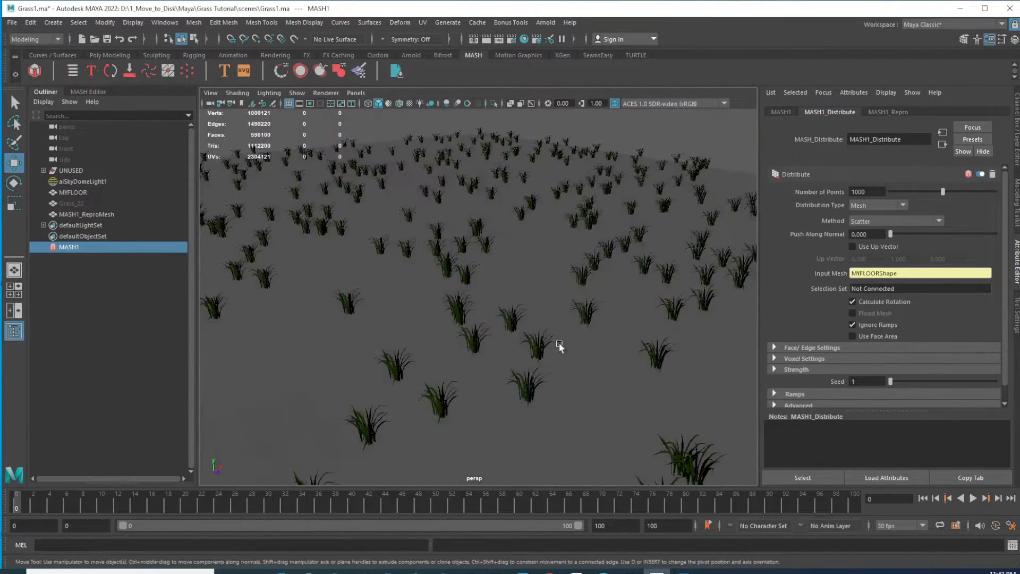
click(541, 348)
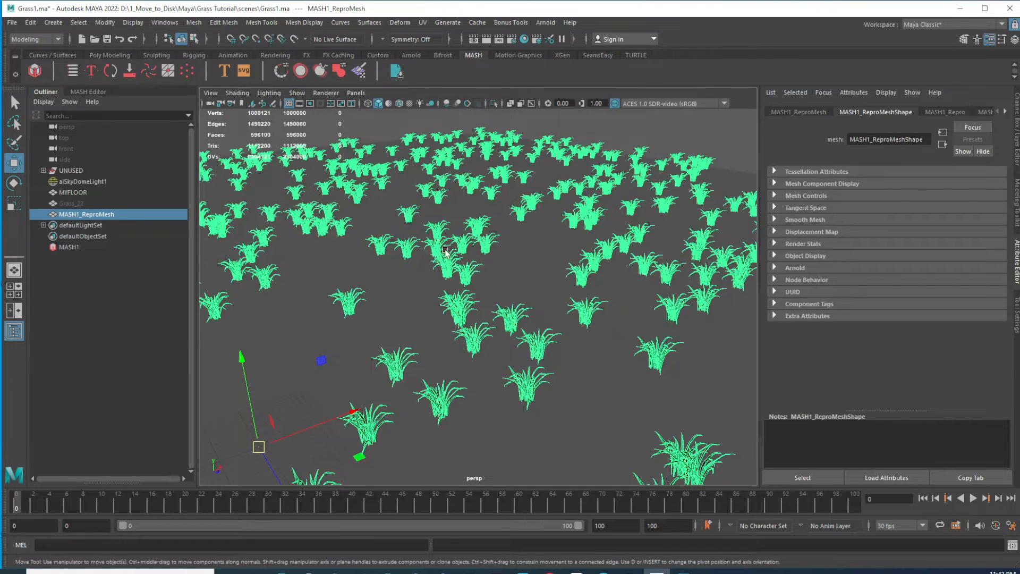
Inspect the MASH network's distribute and repro nodes and the grass scattered over the floor
click(68, 247)
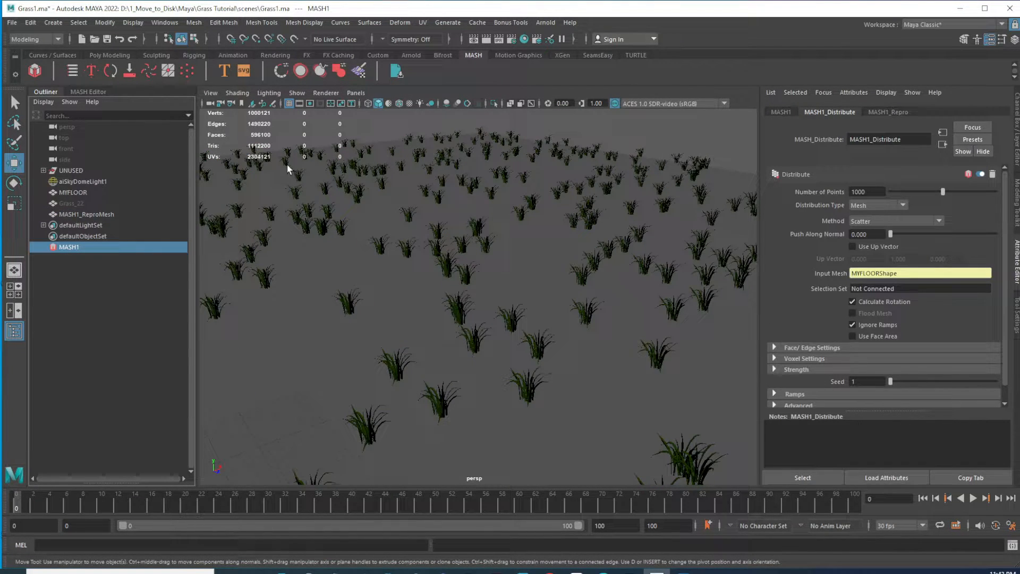
click(85, 92)
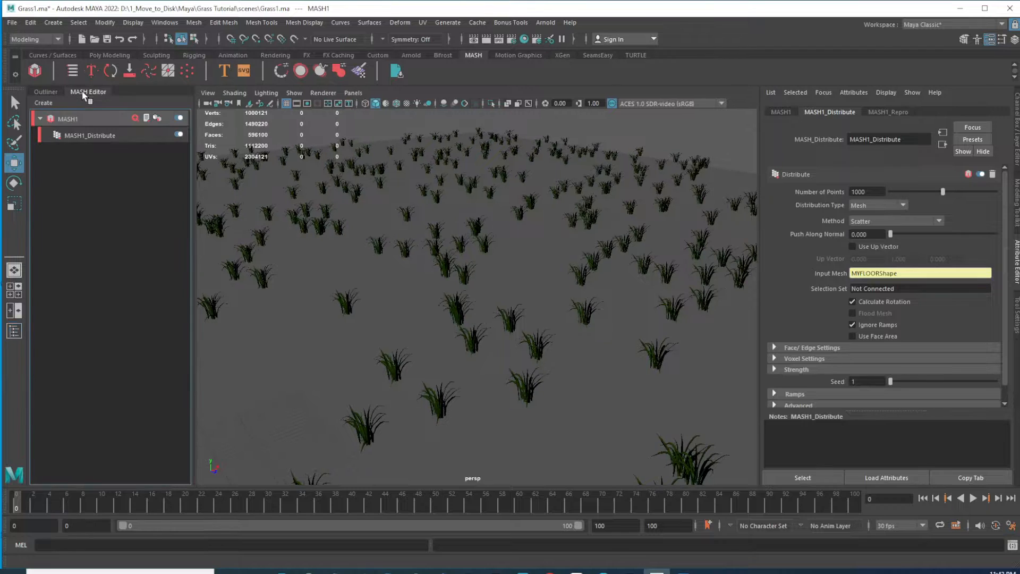
click(99, 136)
click(488, 248)
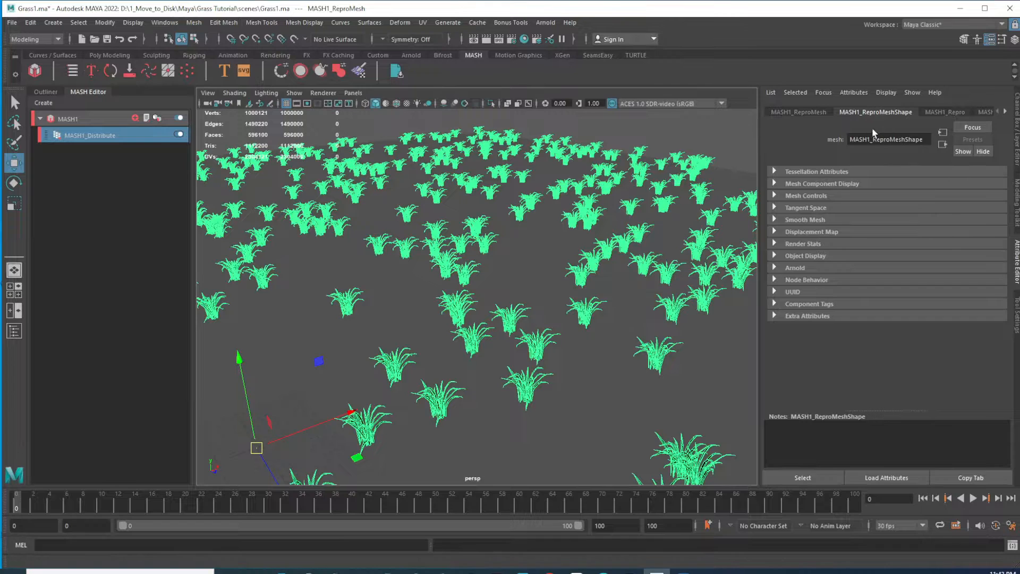
click(803, 113)
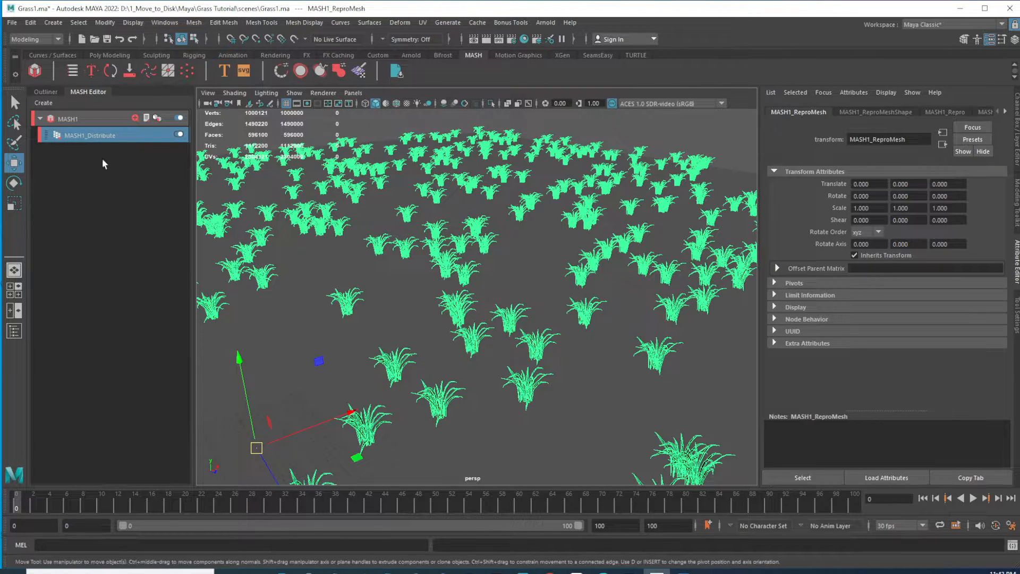
click(42, 94)
click(68, 247)
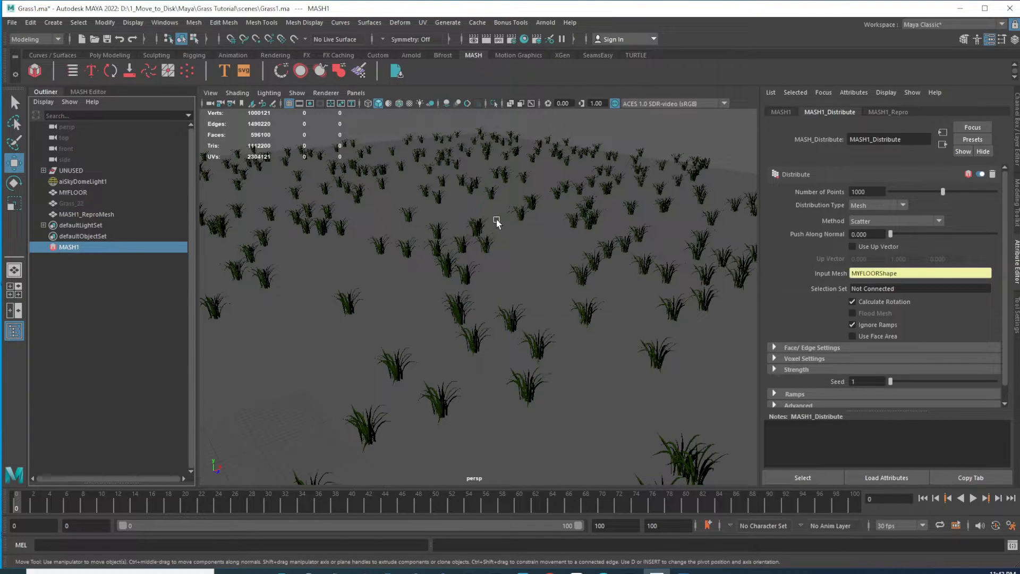
alt+drag(622, 305, 586, 310)
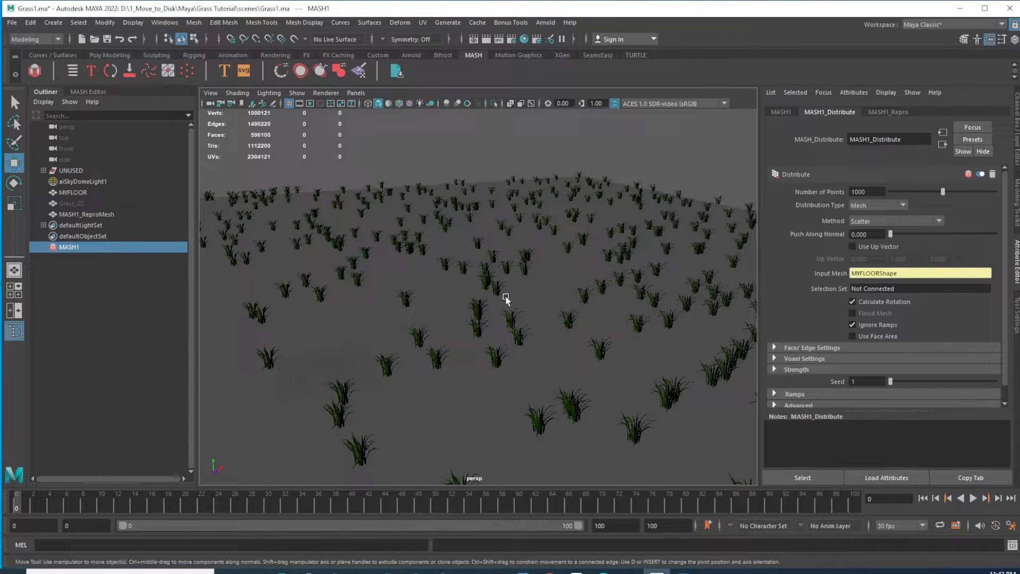
alt+drag(547, 322, 330, 255)
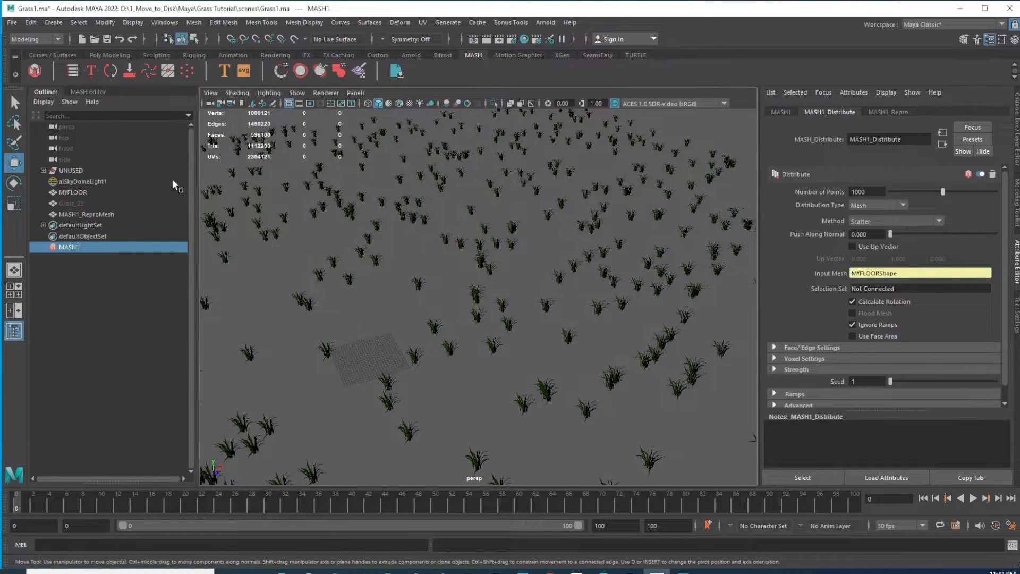
Switch the MASH network's geometry type to an instancer
click(91, 93)
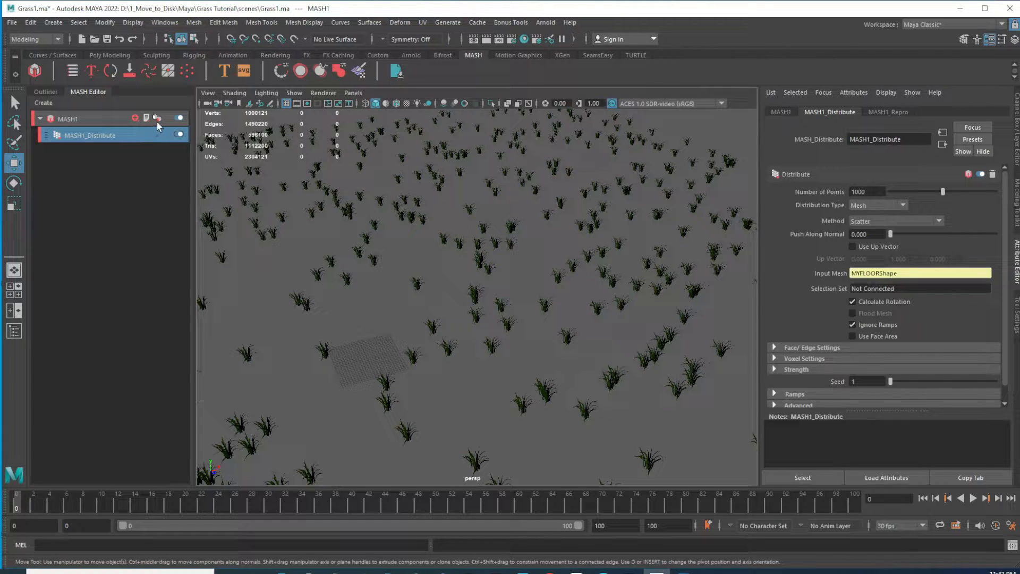
click(128, 137)
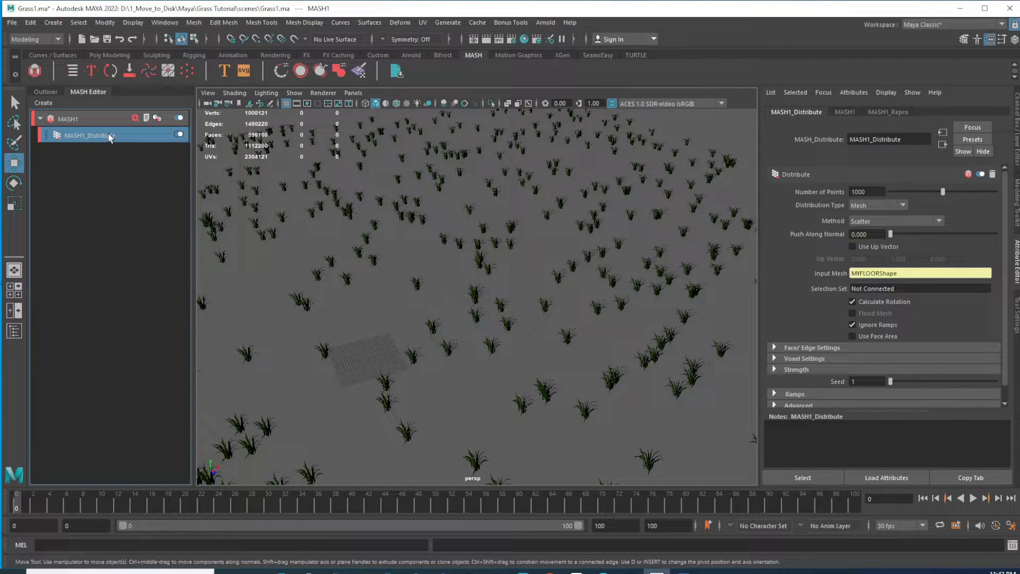
click(147, 118)
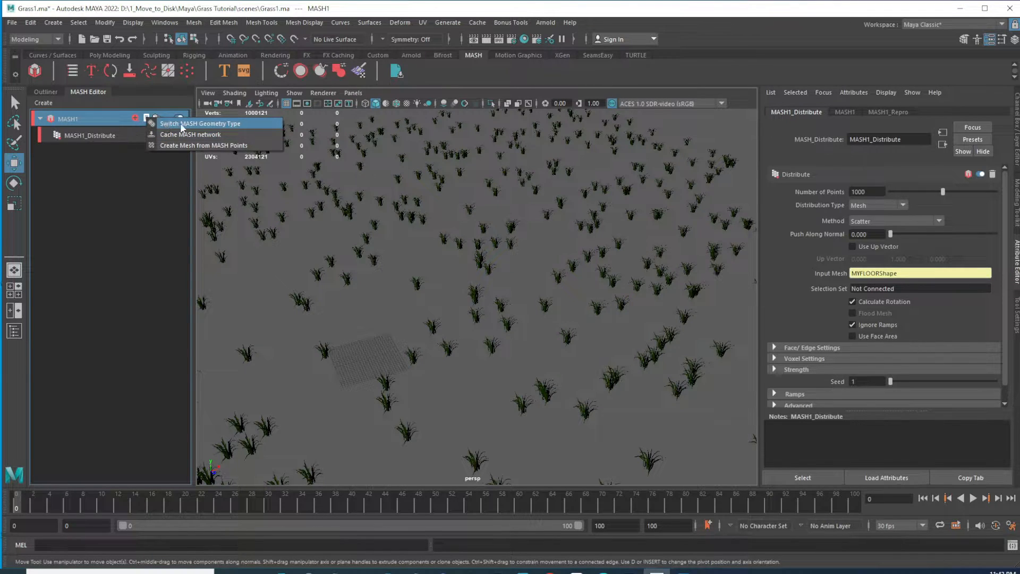
click(220, 124)
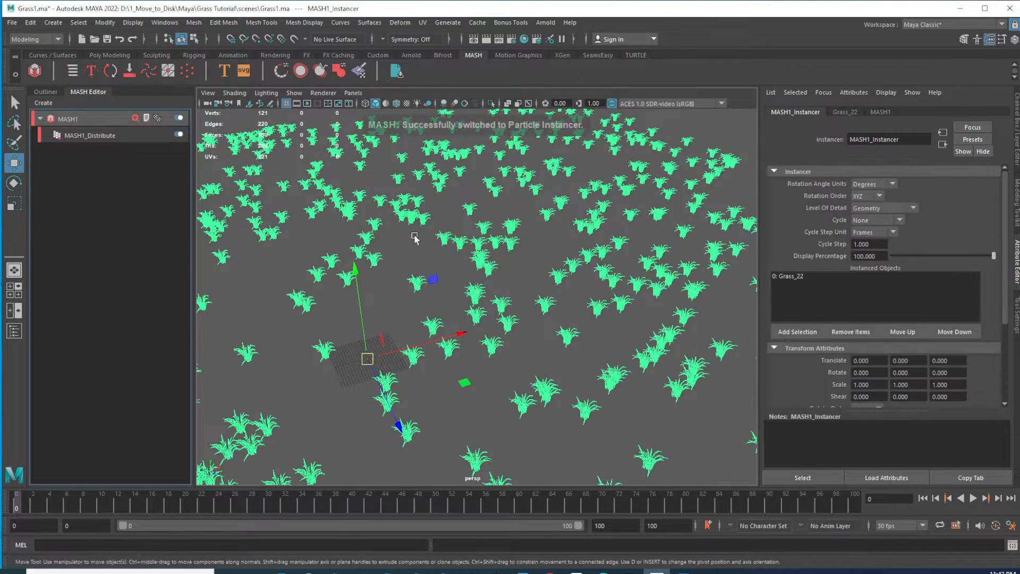
alt+middle_drag(526, 293, 503, 348)
alt+right_drag(504, 348, 476, 307)
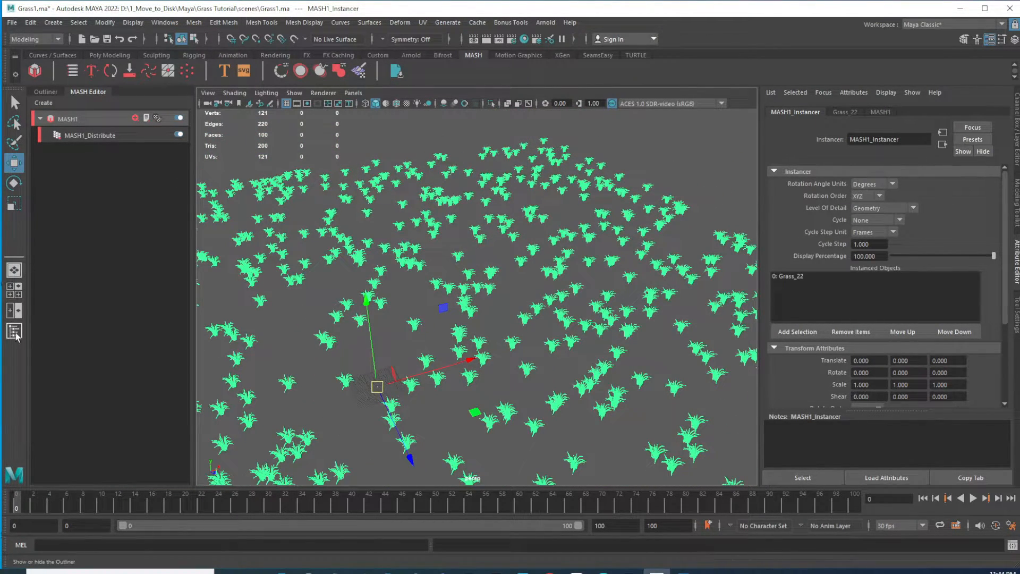
click(46, 92)
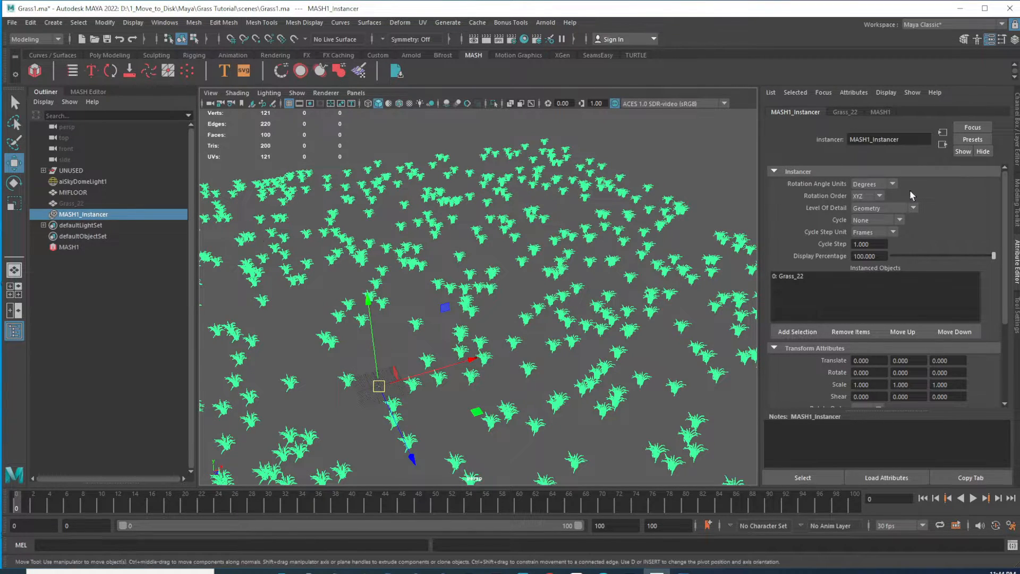
Try the instancer's BoundingBoxes and BoundingBox levels of detail, returning to Geometry
click(913, 208)
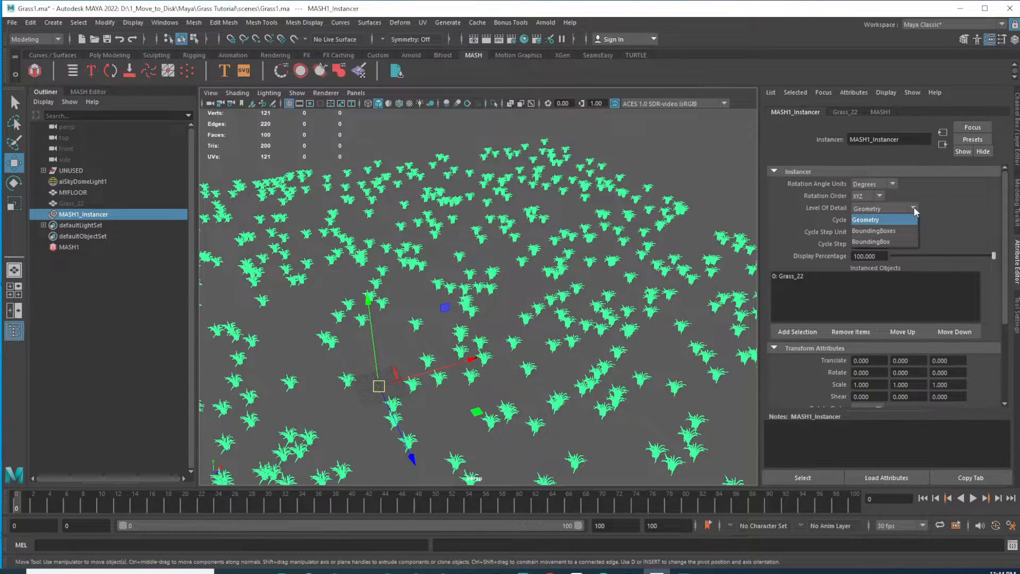
click(896, 231)
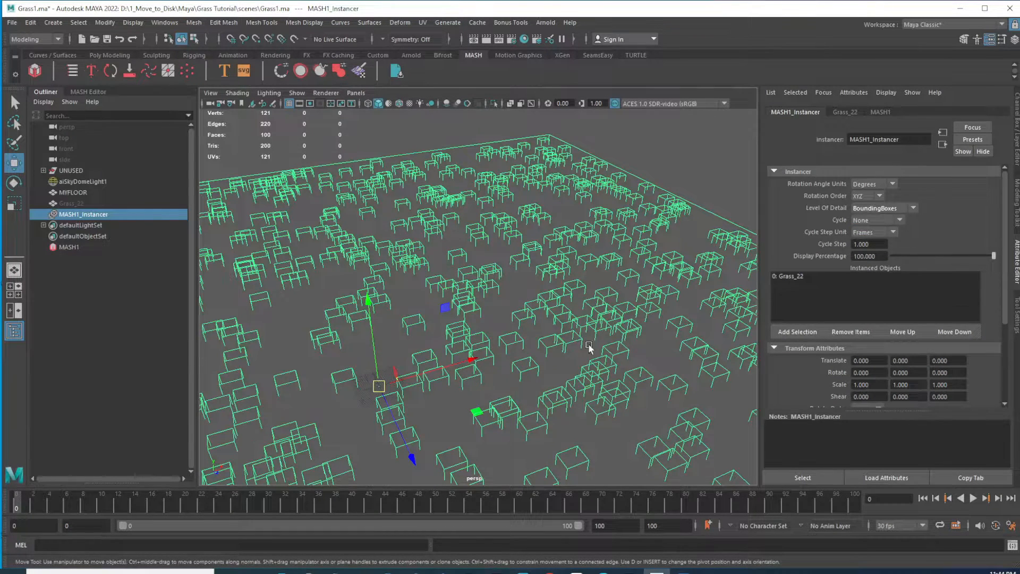
click(912, 208)
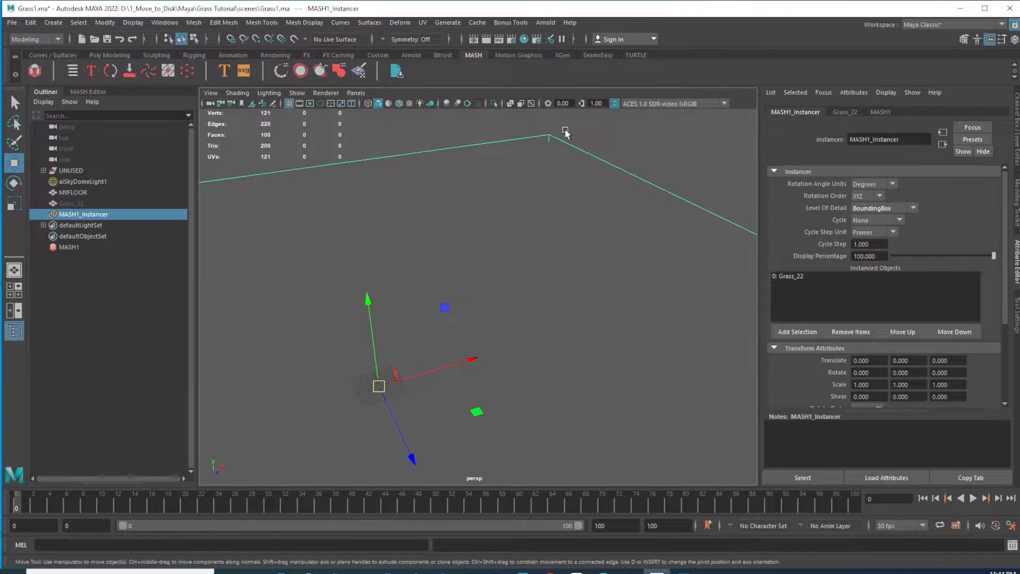
click(913, 209)
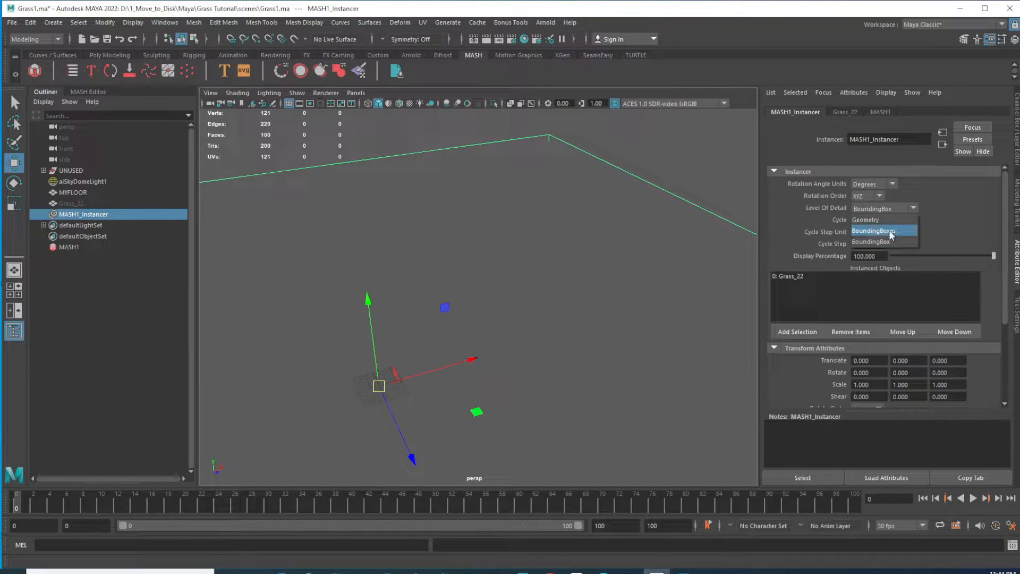
click(891, 235)
click(913, 208)
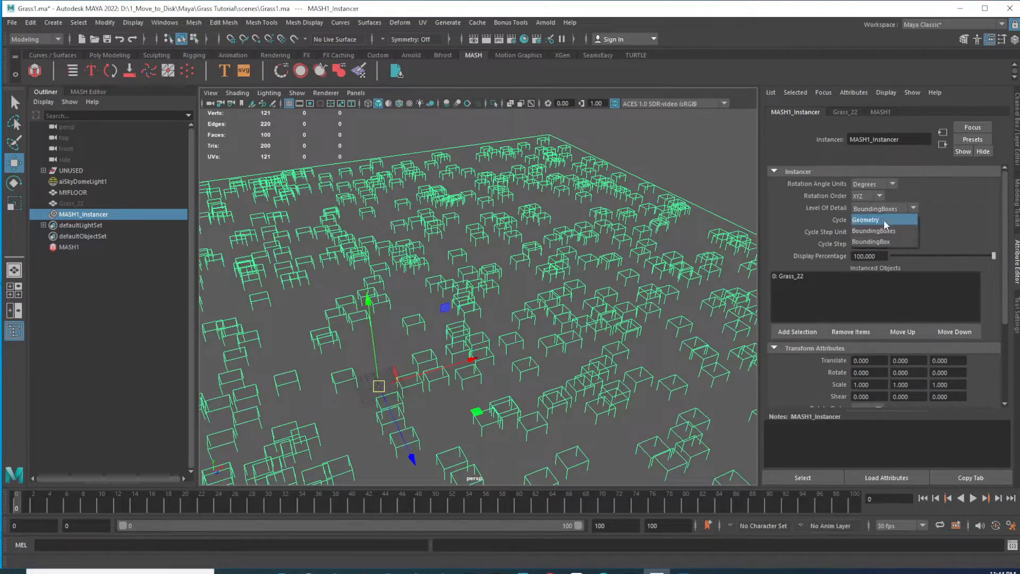
click(882, 220)
Examine the instanced grass scattering and the distribution node's settings from several viewpoints
alt+right_drag(654, 325, 537, 324)
alt+drag(537, 324, 571, 328)
alt+right_drag(571, 328, 496, 321)
alt+drag(496, 321, 551, 267)
alt+right_drag(551, 266, 564, 268)
alt+drag(565, 268, 538, 270)
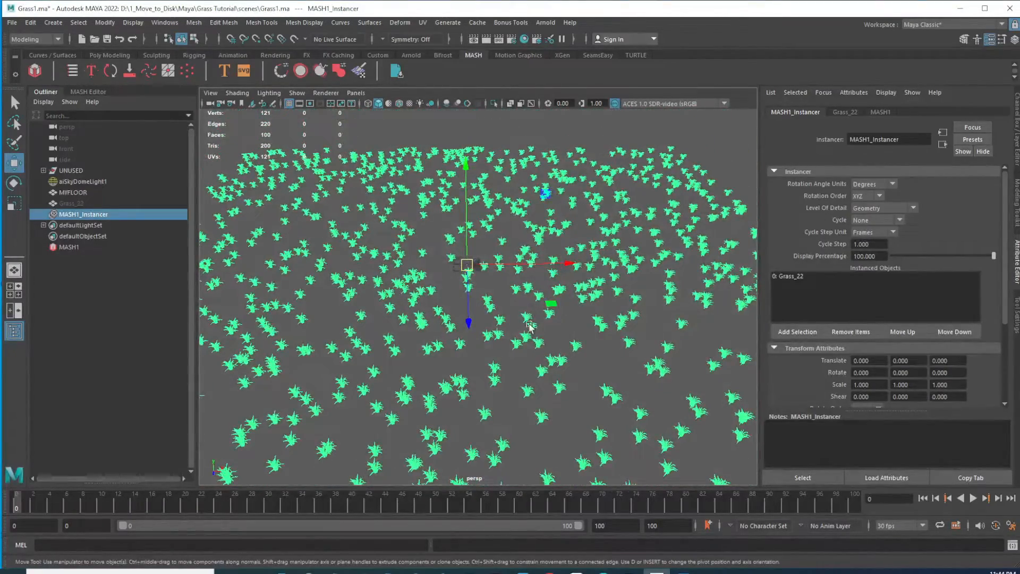
alt+right_drag(580, 330, 596, 318)
mouse_move(596, 319)
alt+mouse_down()
mouse_move(609, 335)
mouse_move(612, 315)
alt+mouse_up()
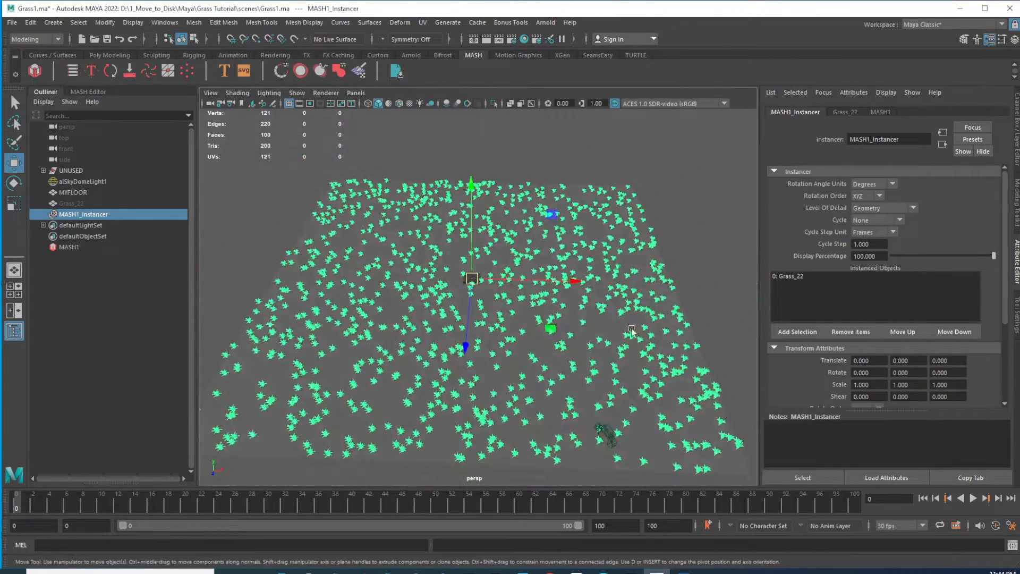
click(89, 93)
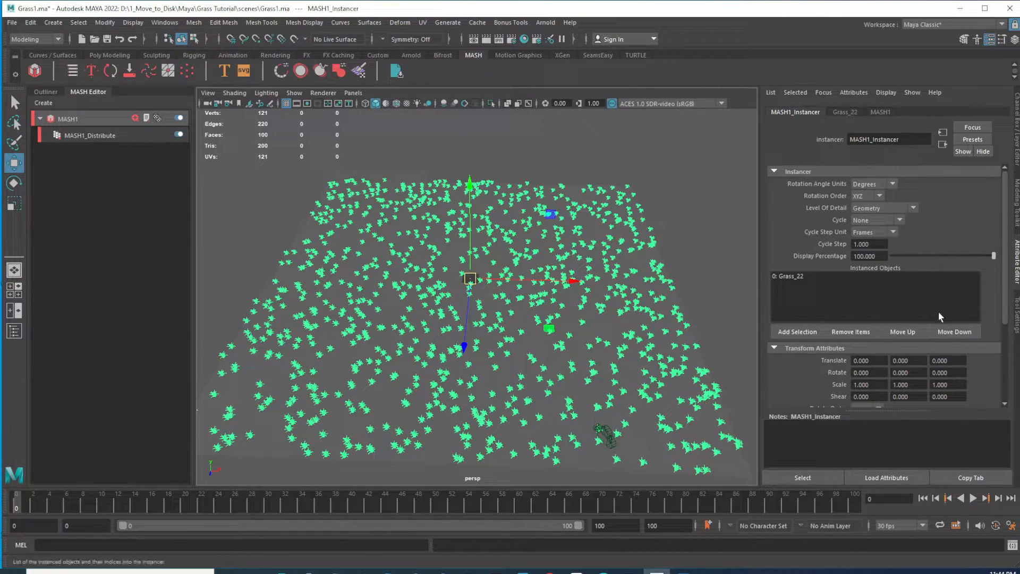
click(96, 138)
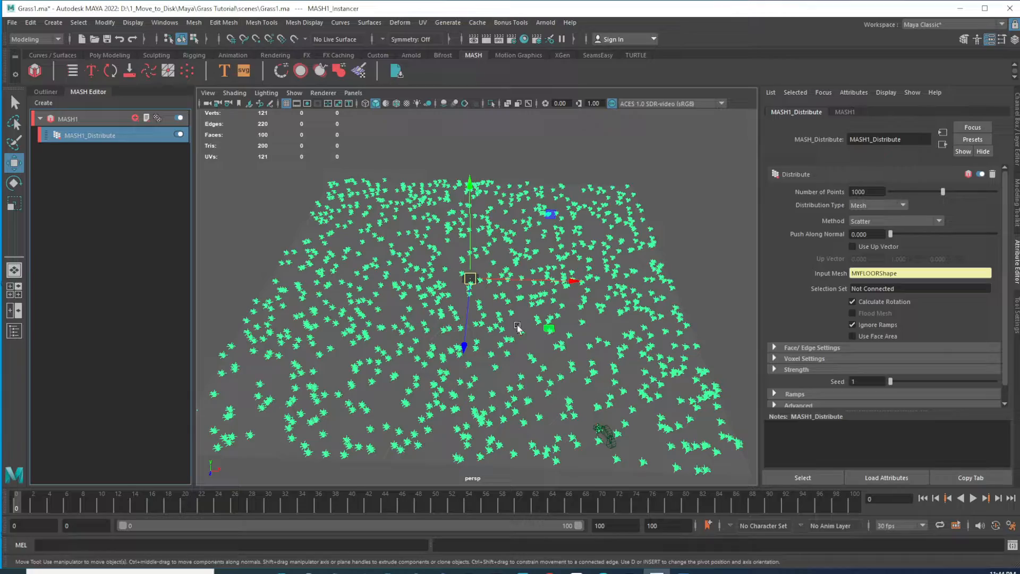
alt+right_drag(400, 252, 542, 329)
alt+drag(453, 261, 510, 274)
alt+right_drag(478, 267, 645, 353)
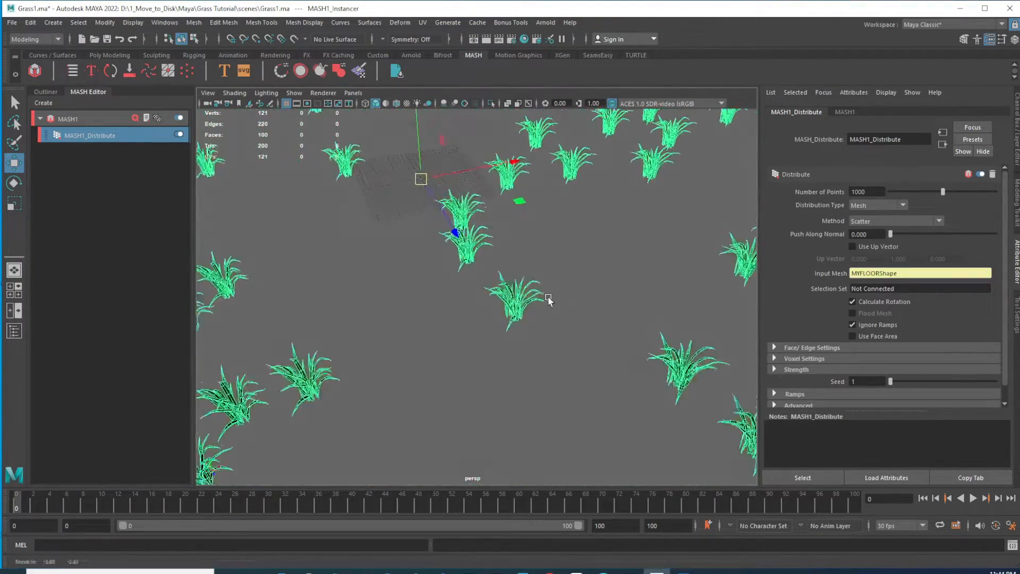
alt+drag(533, 312, 559, 293)
alt+right_drag(676, 251, 598, 230)
alt+drag(648, 247, 511, 277)
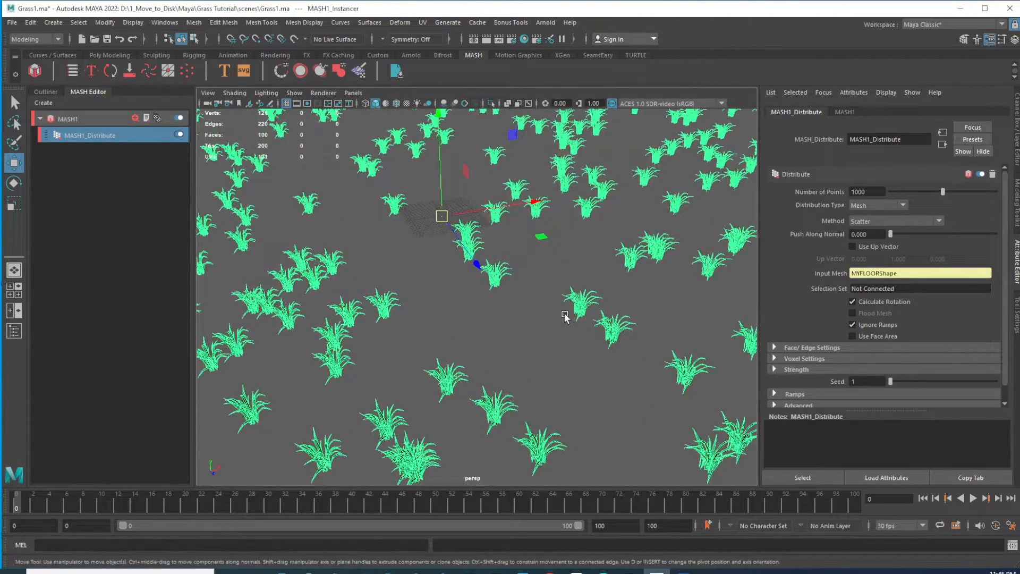
alt+drag(565, 314, 523, 302)
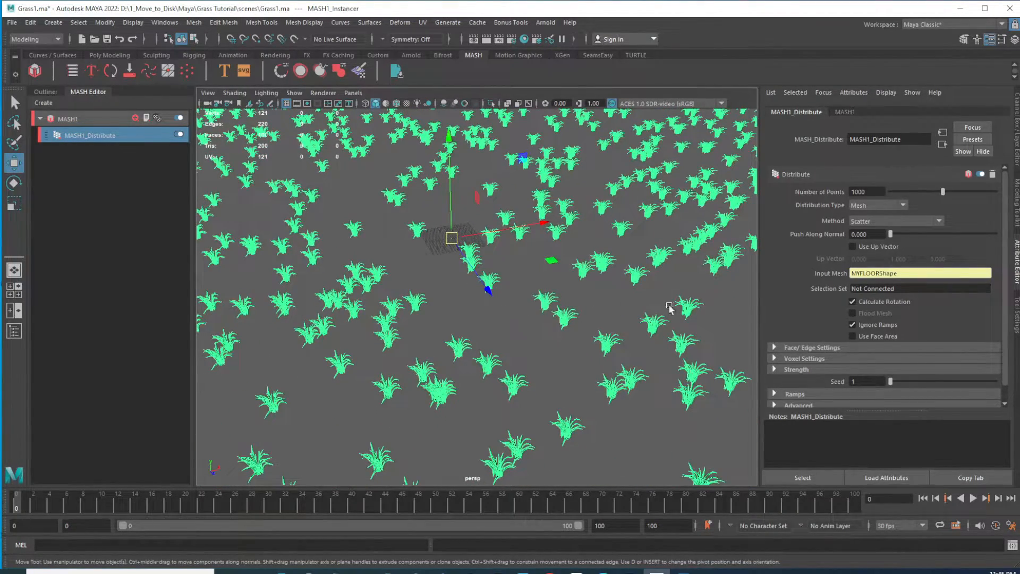
scroll(1004, 266, down, 1)
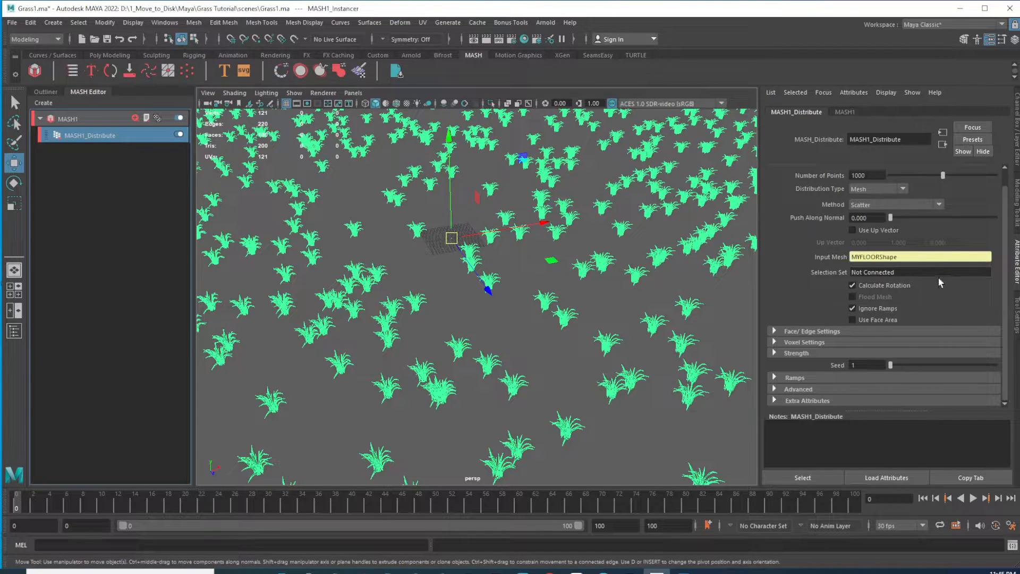
scroll(1006, 192, up, 1)
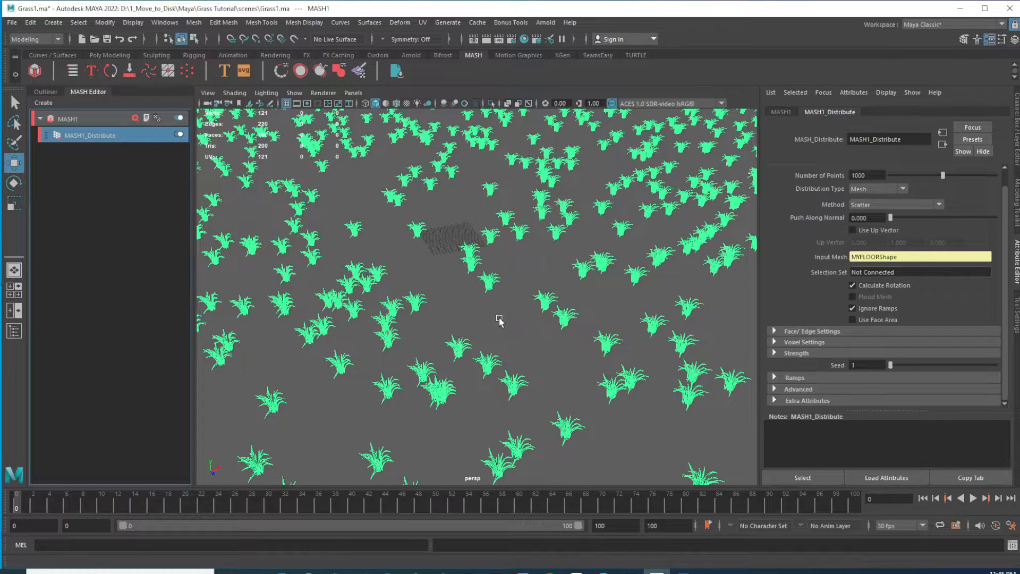
alt+drag(524, 234, 483, 276)
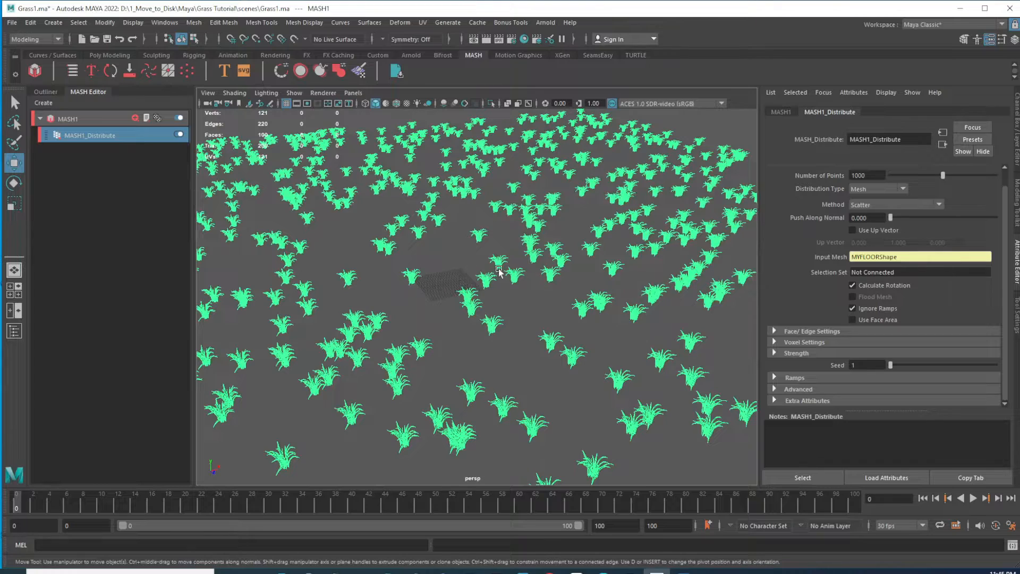
alt+drag(348, 189, 494, 250)
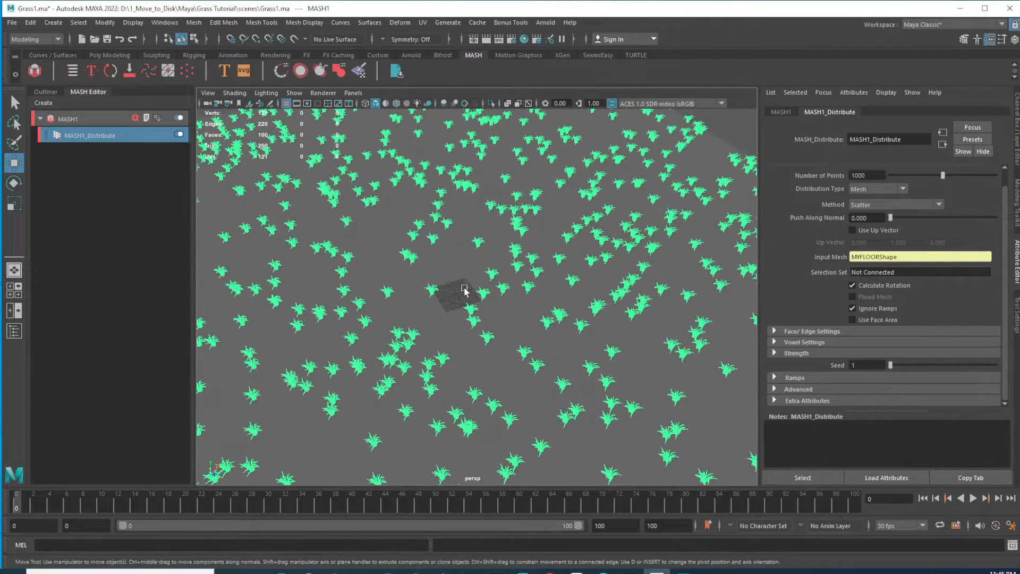
click(46, 91)
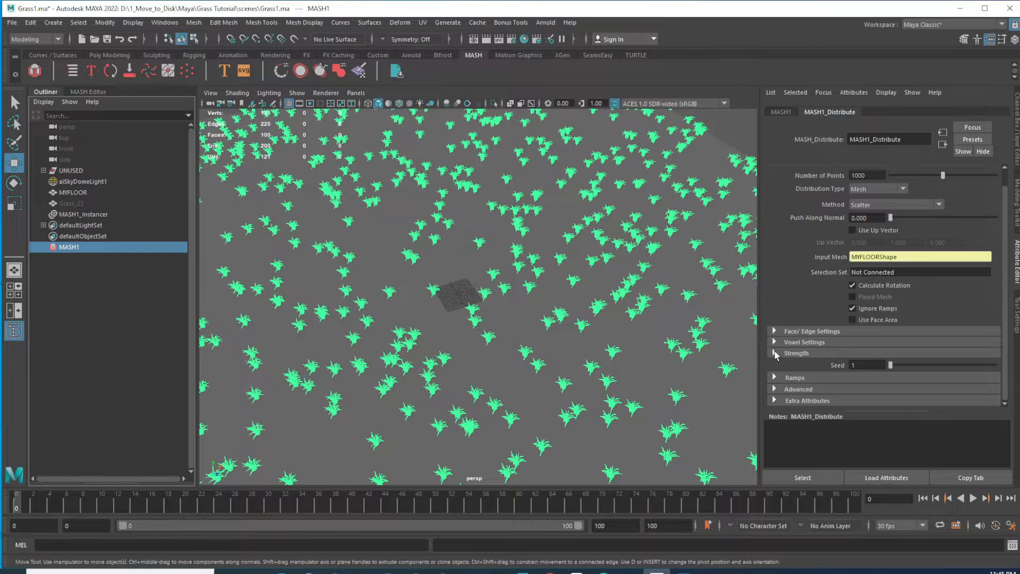
Try lowering the distribution's Strength to 0.740, then restore it to 1.000
click(774, 353)
drag(1006, 264, 1008, 327)
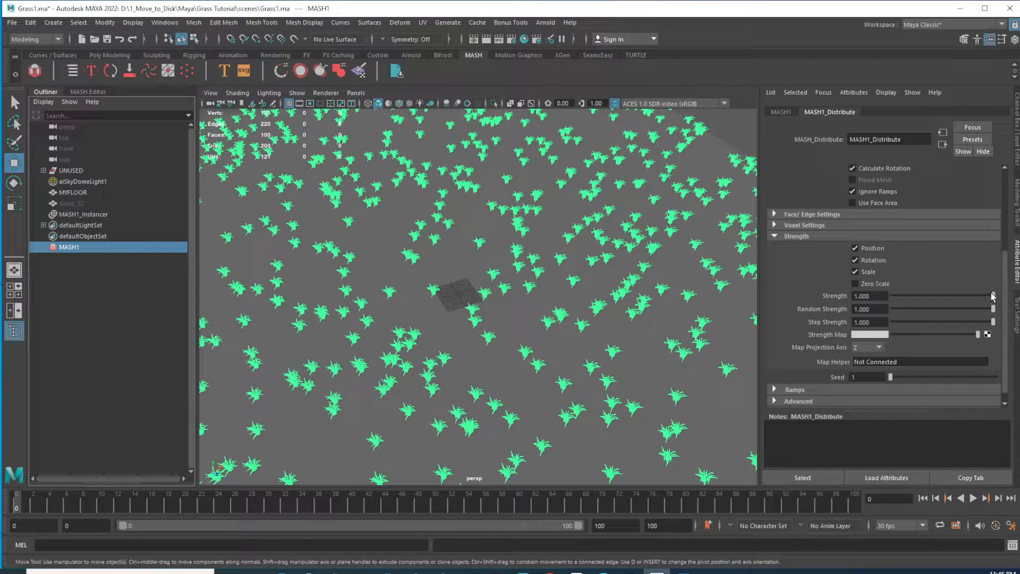
drag(994, 296, 948, 304)
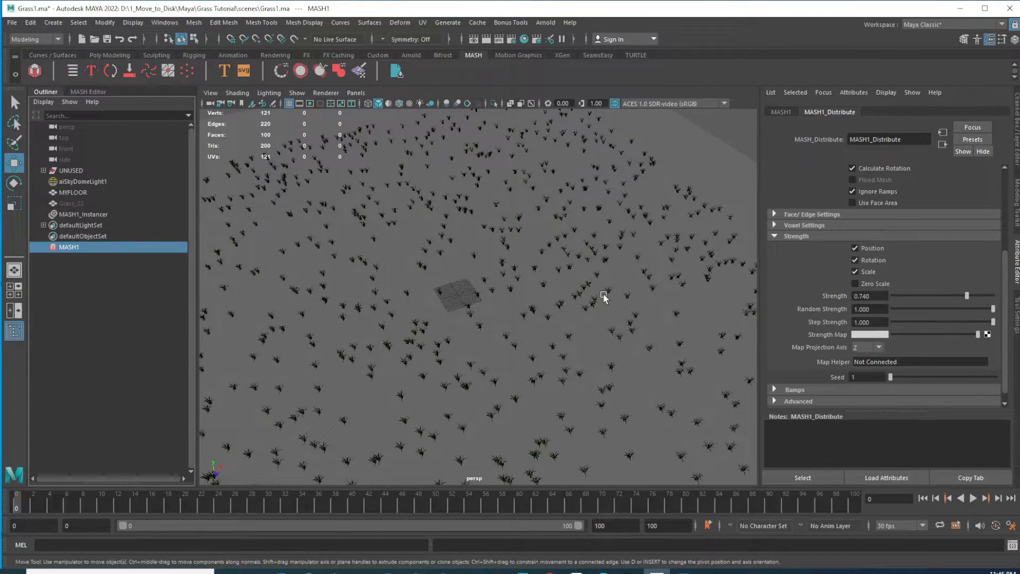
scroll(604, 298, down, 10)
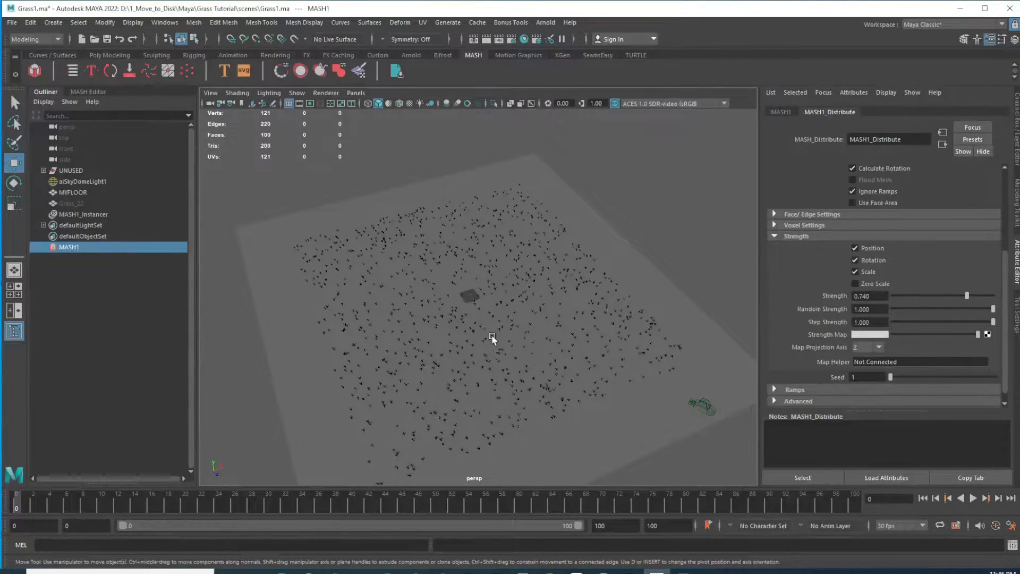
drag(966, 295, 1002, 297)
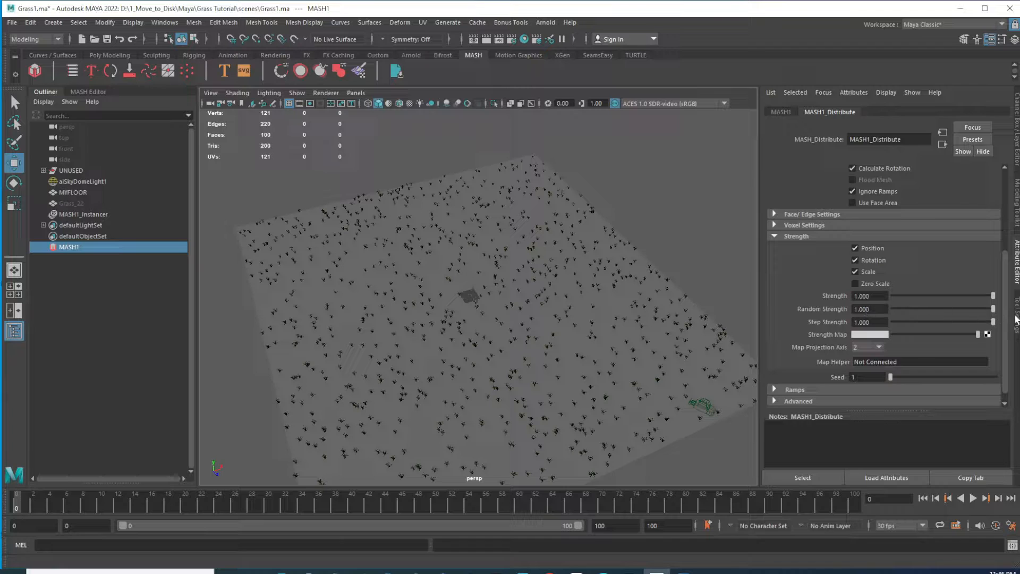
Set the distribution's Random Strength to 0.862
drag(992, 310, 978, 310)
alt+right_drag(422, 324, 587, 389)
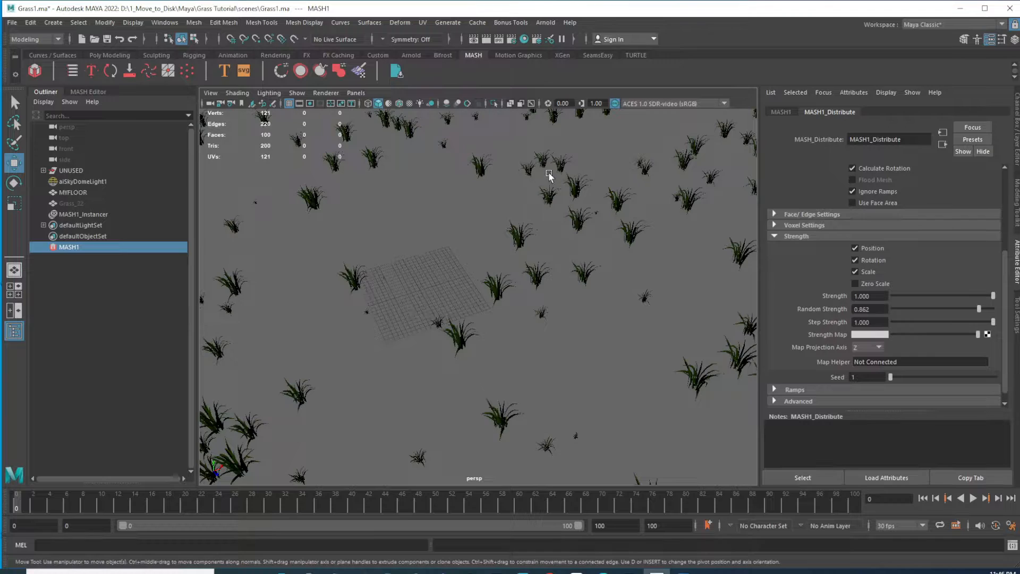
Set the distribution's Random Strength to 1.000
scroll(615, 271, down, 5)
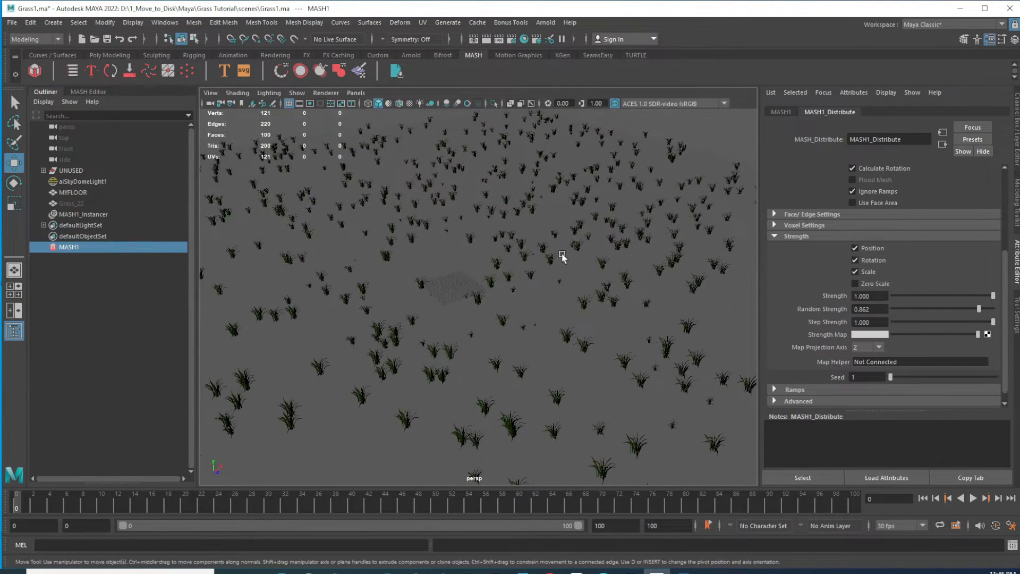
drag(979, 310, 999, 308)
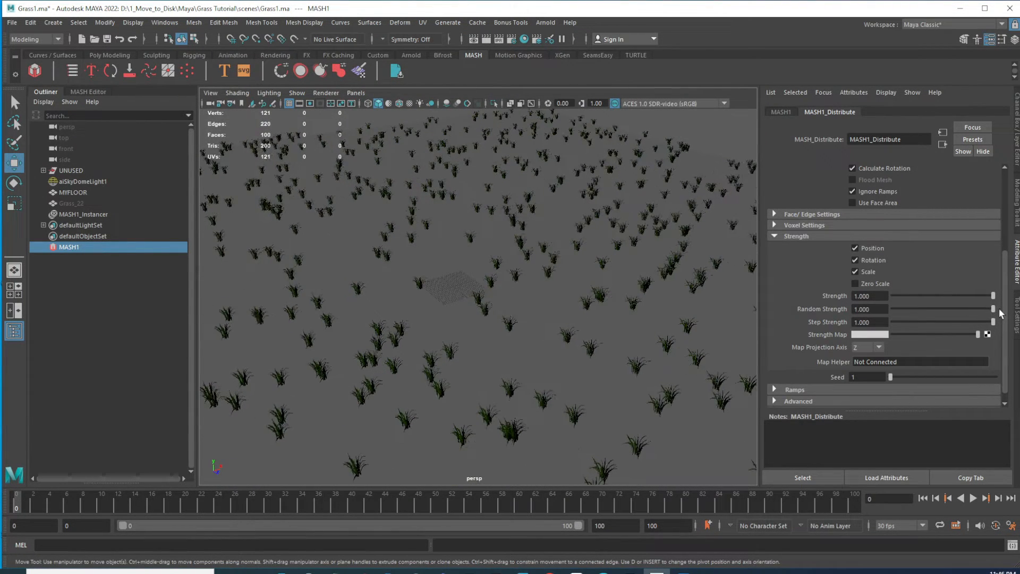
click(856, 248)
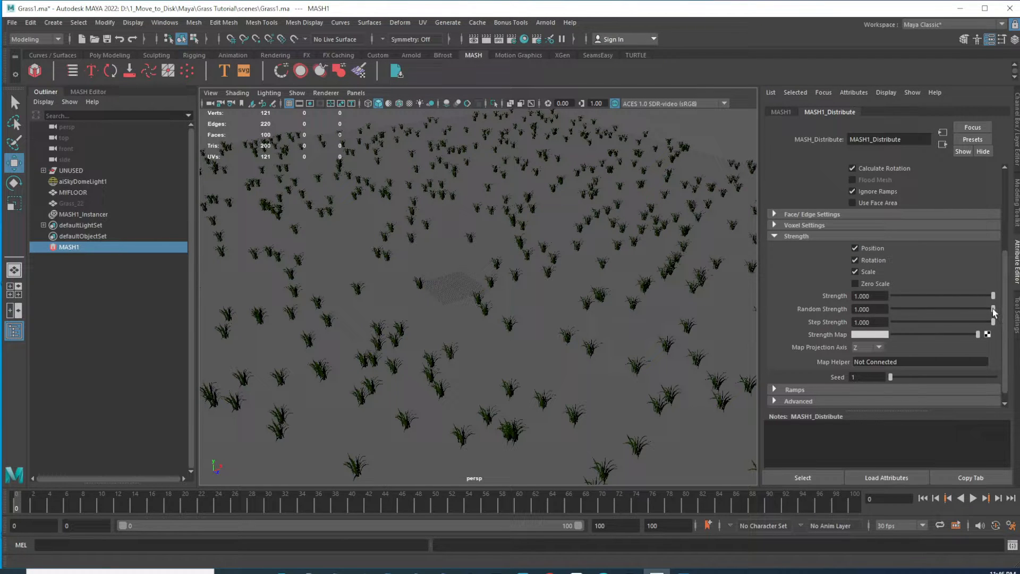
drag(993, 312, 983, 311)
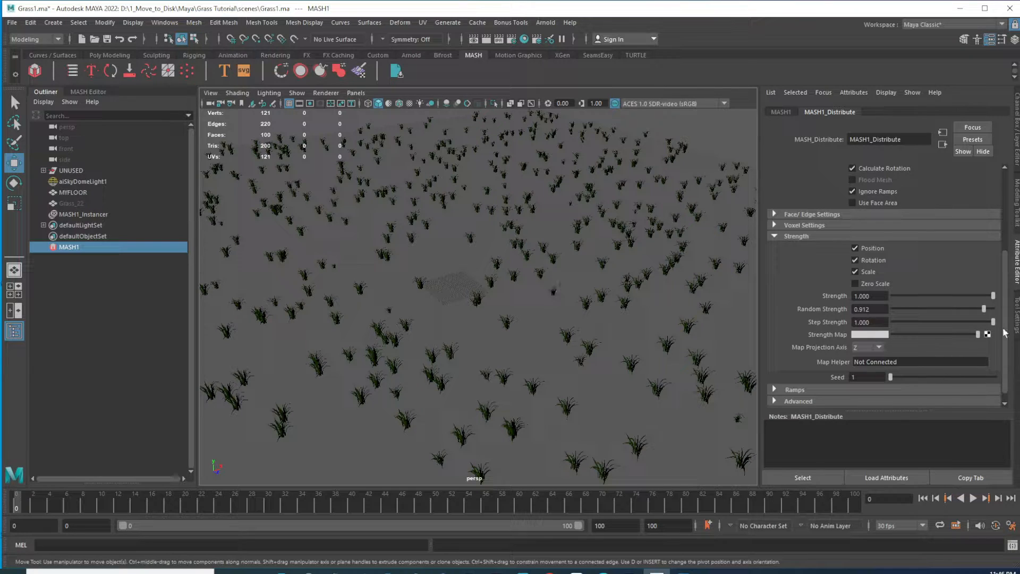
mouse_move(984, 311)
mouse_down()
mouse_move(962, 308)
mouse_move(993, 309)
mouse_up()
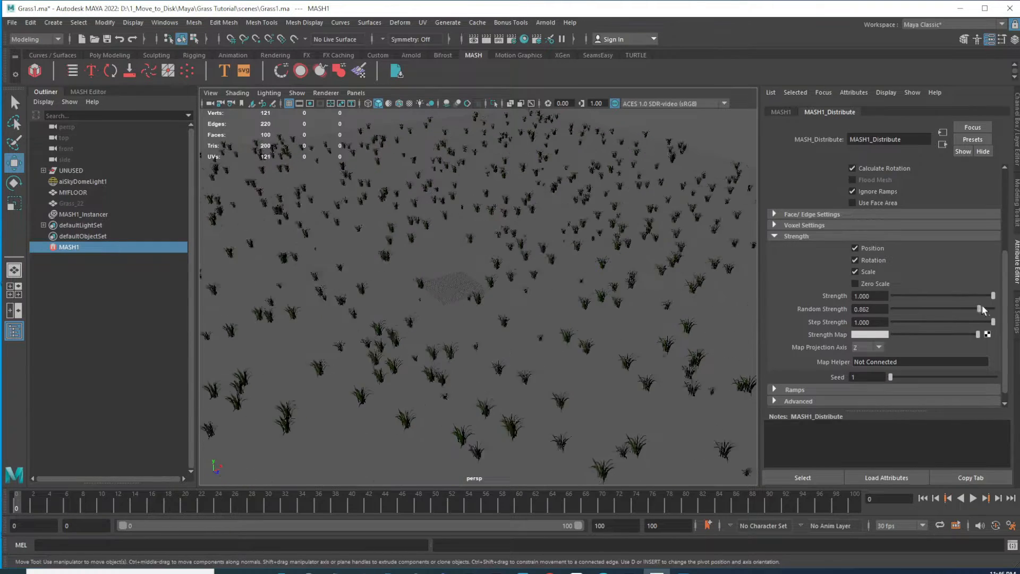
Turn off the distribution's Position and Rotation strength options and its Calculate Rotation option
click(856, 248)
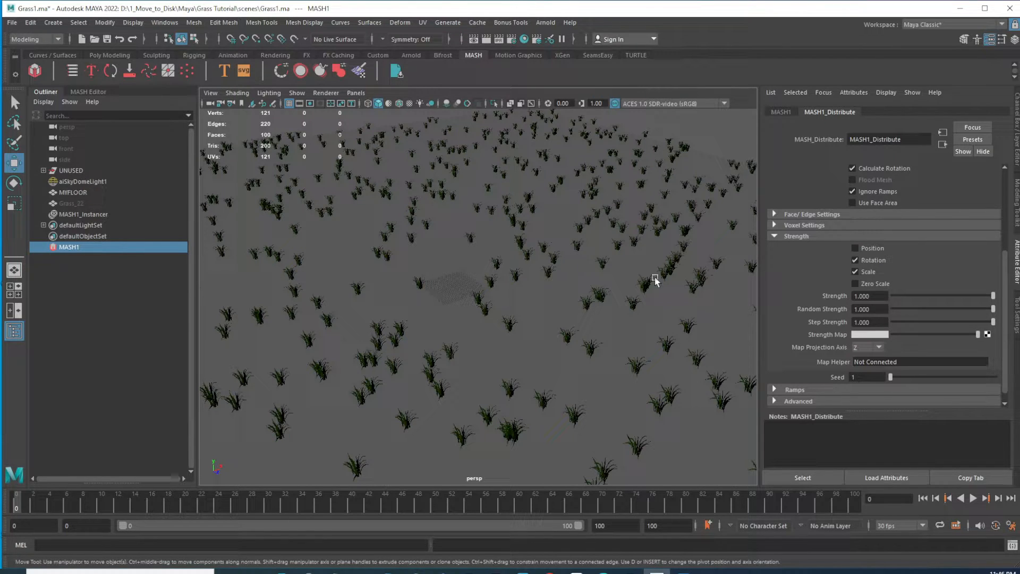
click(855, 261)
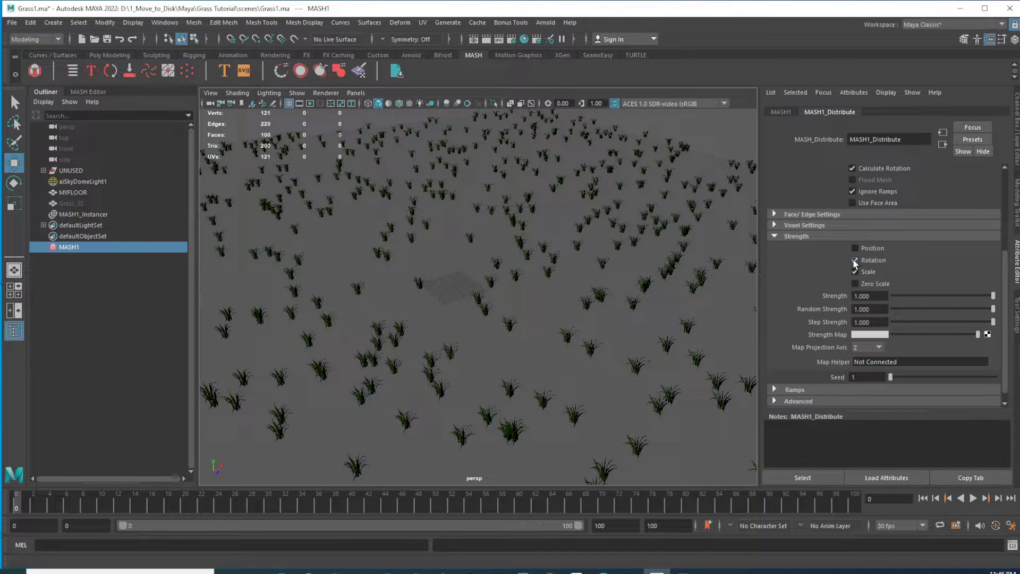
click(855, 272)
click(854, 261)
click(851, 167)
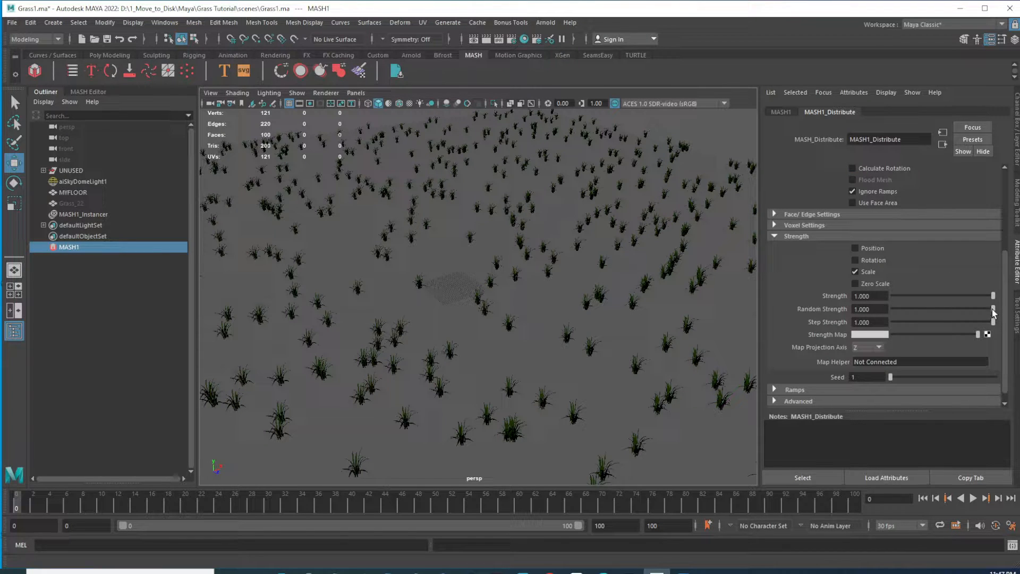
Set the distribution's Random Strength to 0.796
mouse_move(992, 309)
mouse_down()
mouse_move(967, 322)
mouse_move(974, 315)
mouse_up()
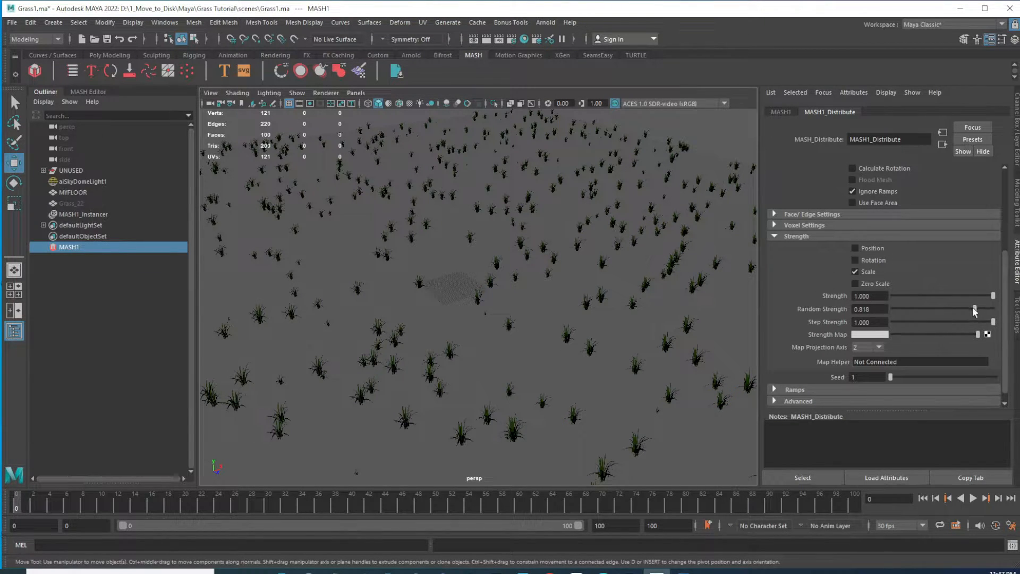
drag(973, 307, 978, 309)
scroll(581, 262, up, 6)
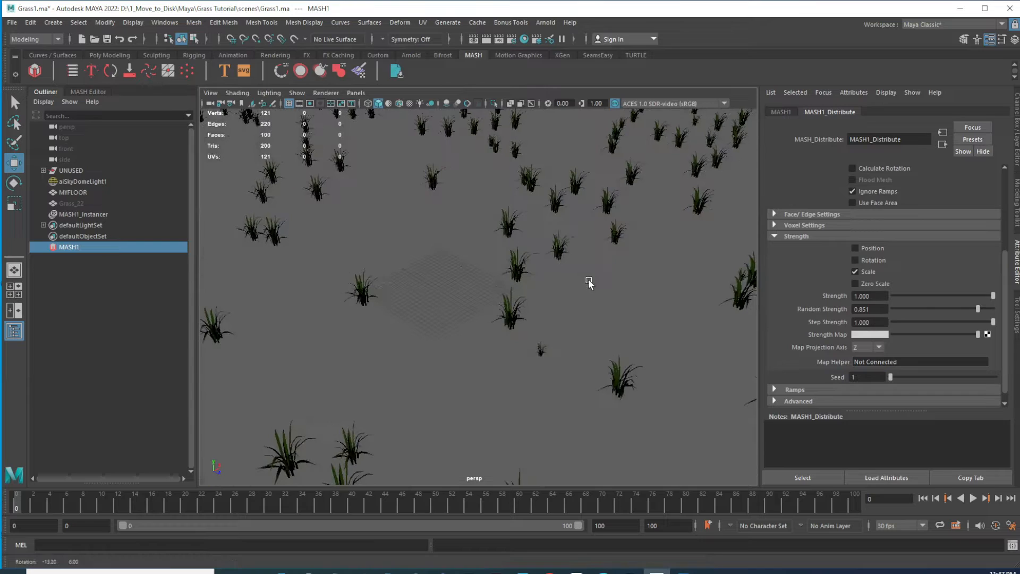
scroll(540, 354, down, 4)
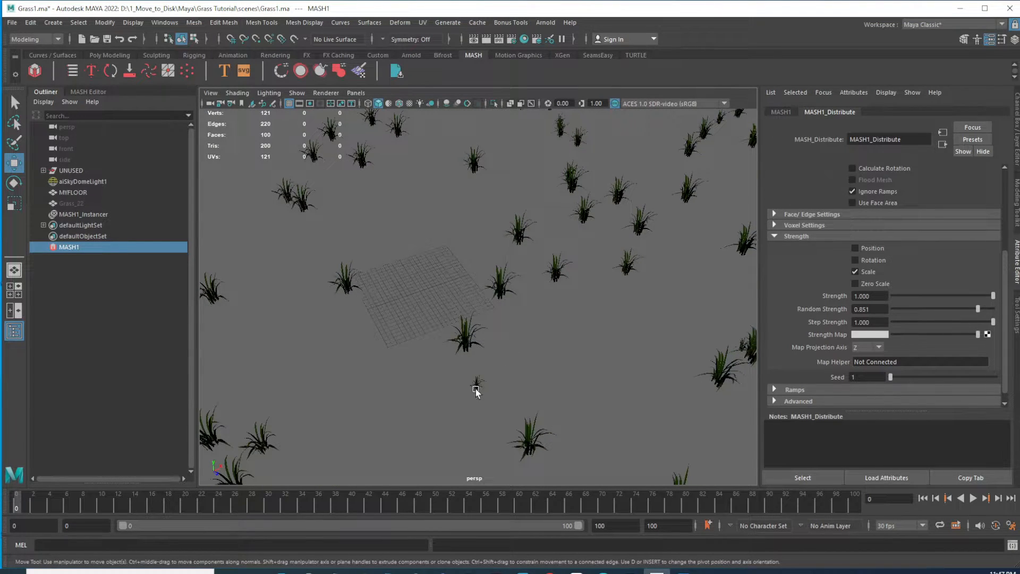
scroll(573, 298, down, 4)
scroll(589, 154, down, 3)
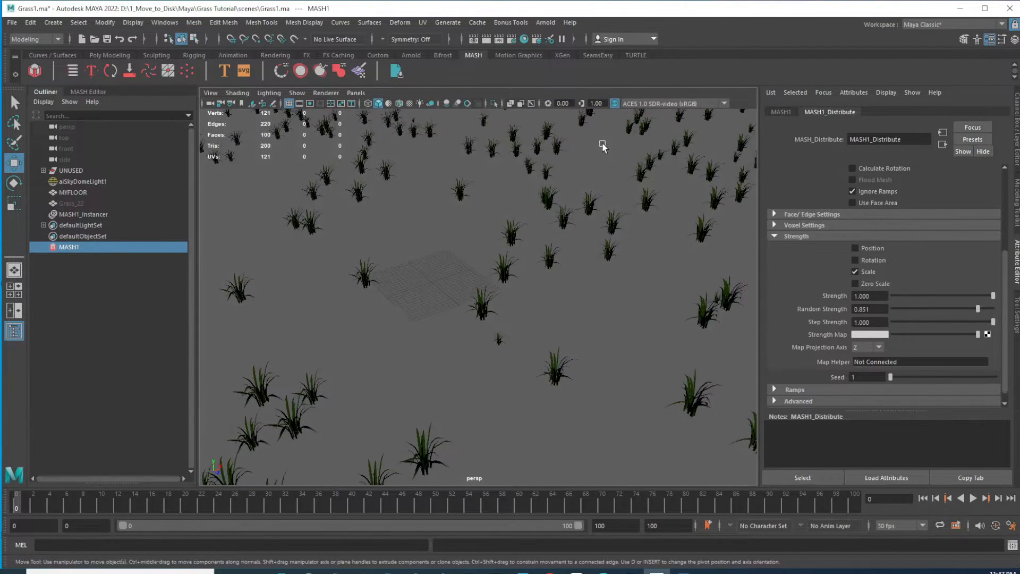
drag(977, 308, 971, 313)
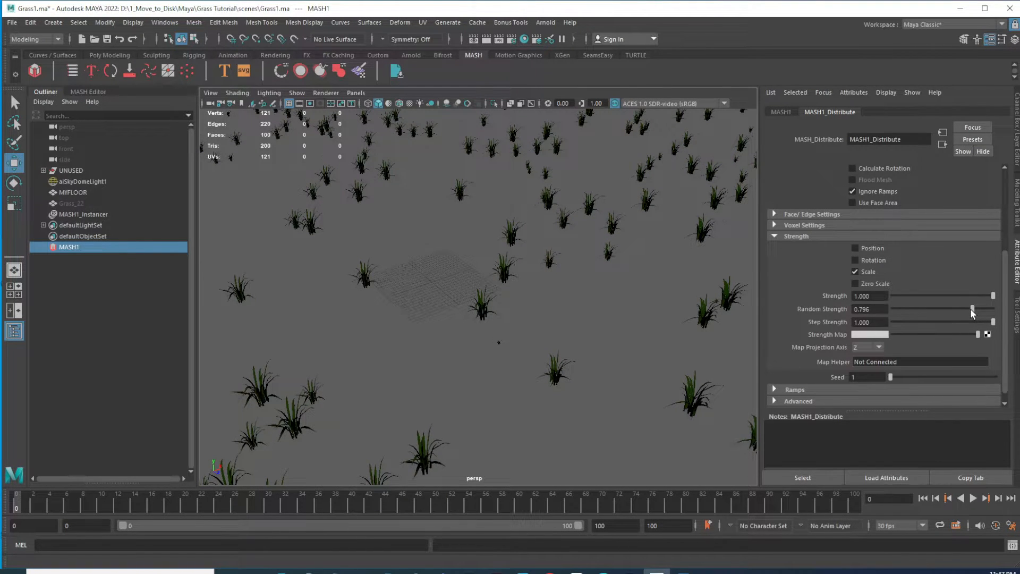
Add a Random node to the MASH1 network and select it
scroll(535, 296, down, 6)
alt+drag(485, 285, 583, 330)
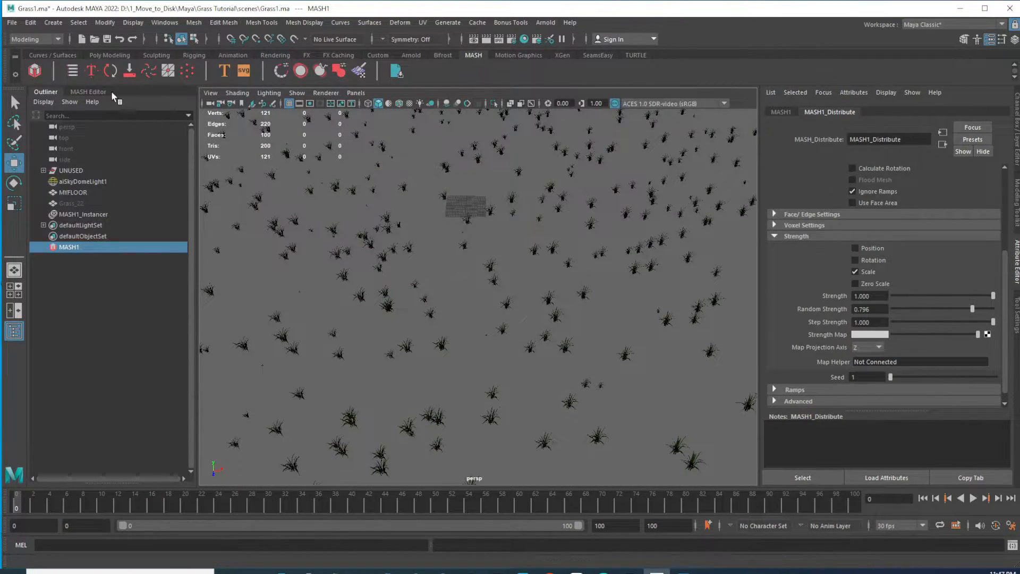
click(88, 92)
alt+drag(695, 375, 564, 301)
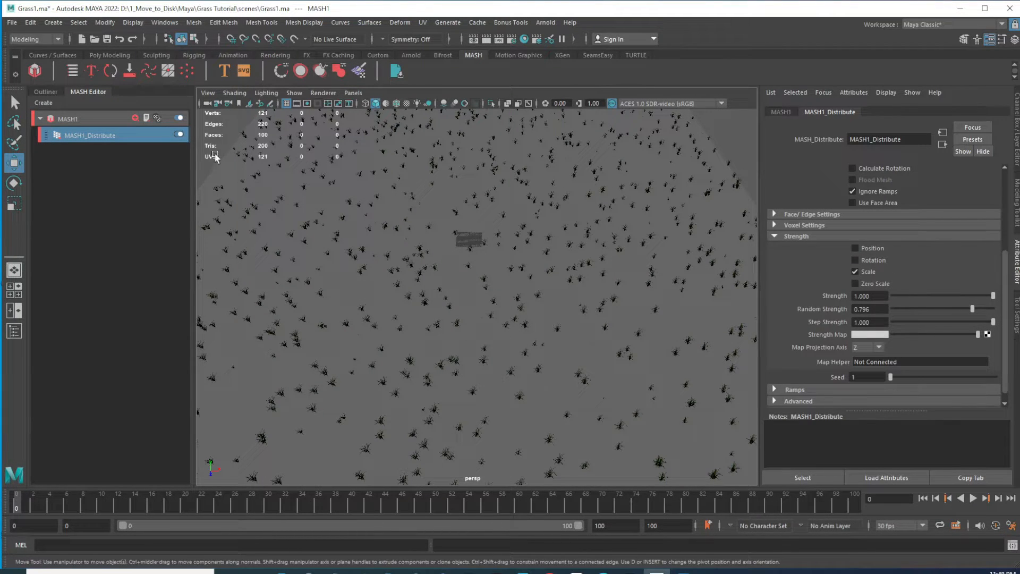
click(135, 119)
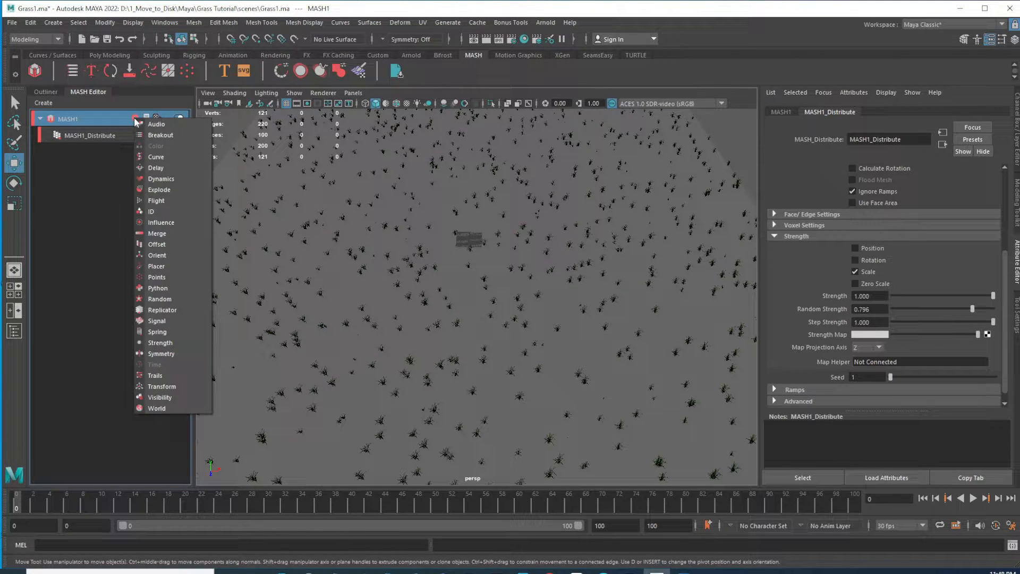
click(161, 300)
click(100, 136)
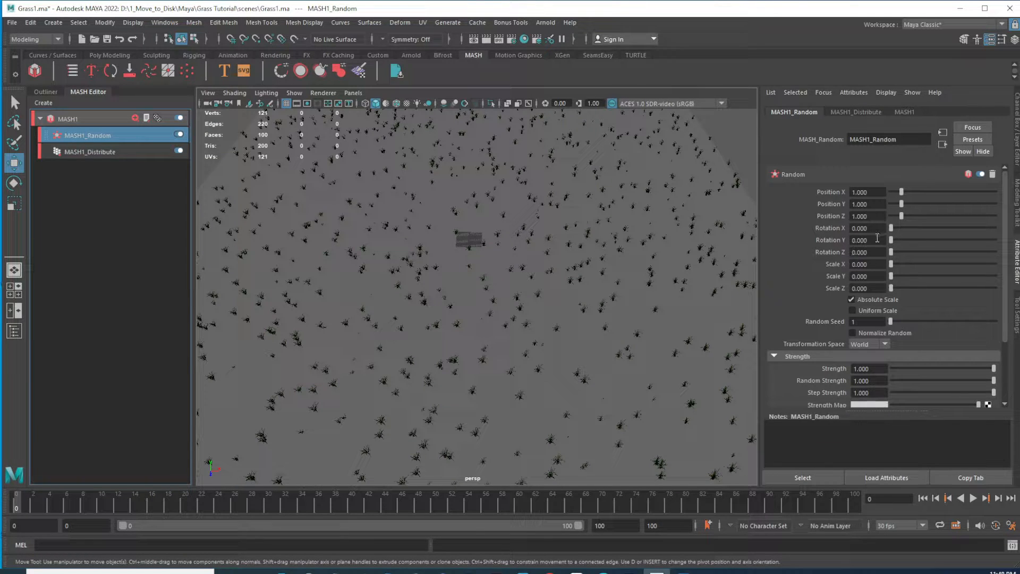
Set the Random node's Rotation Y to 360
click(853, 241)
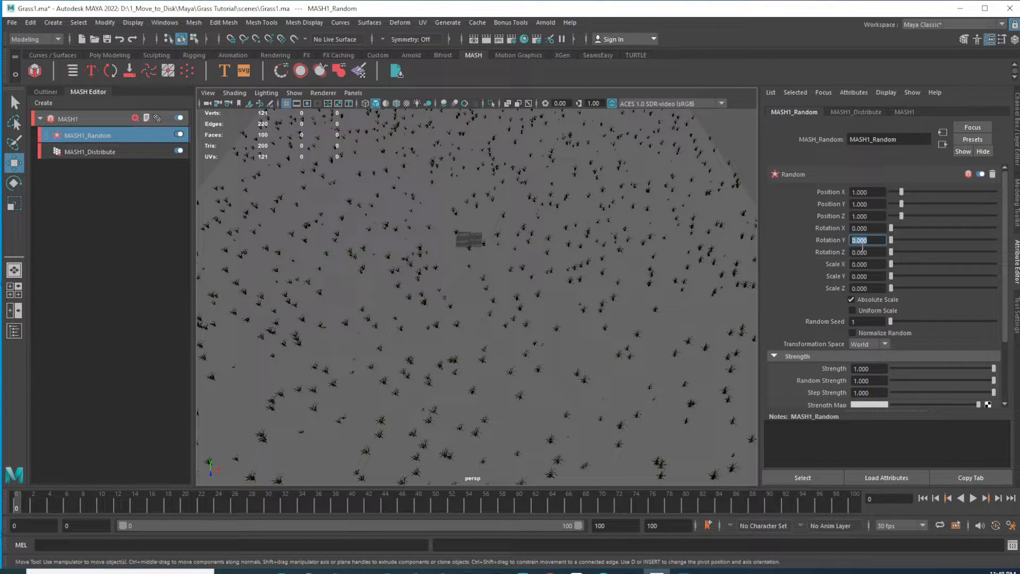
text(360)
key(Return)
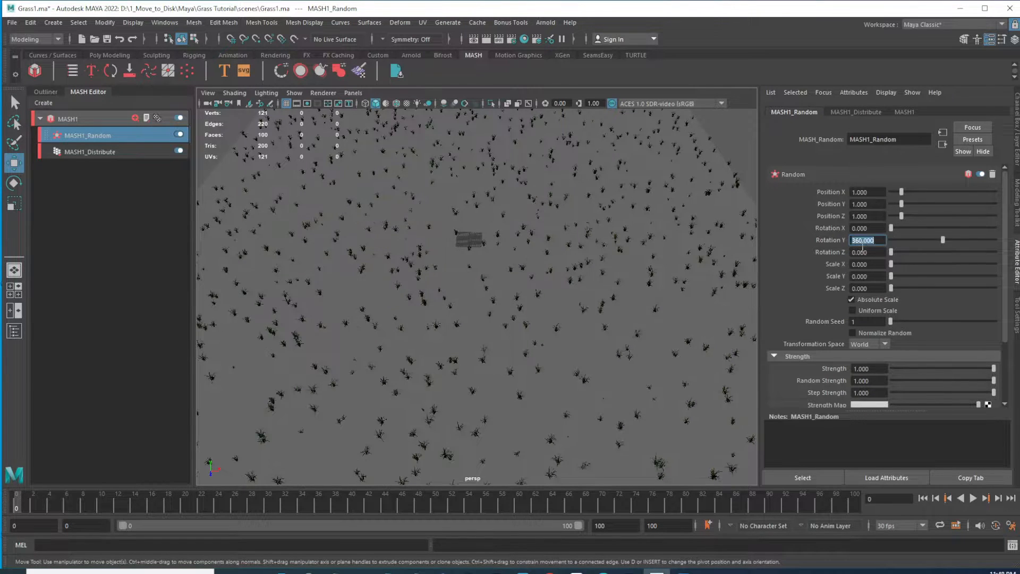
Try setting the Random node's Rotation Y to 0, then restore it to 360
alt+right_drag(421, 231, 531, 295)
double_click(879, 242)
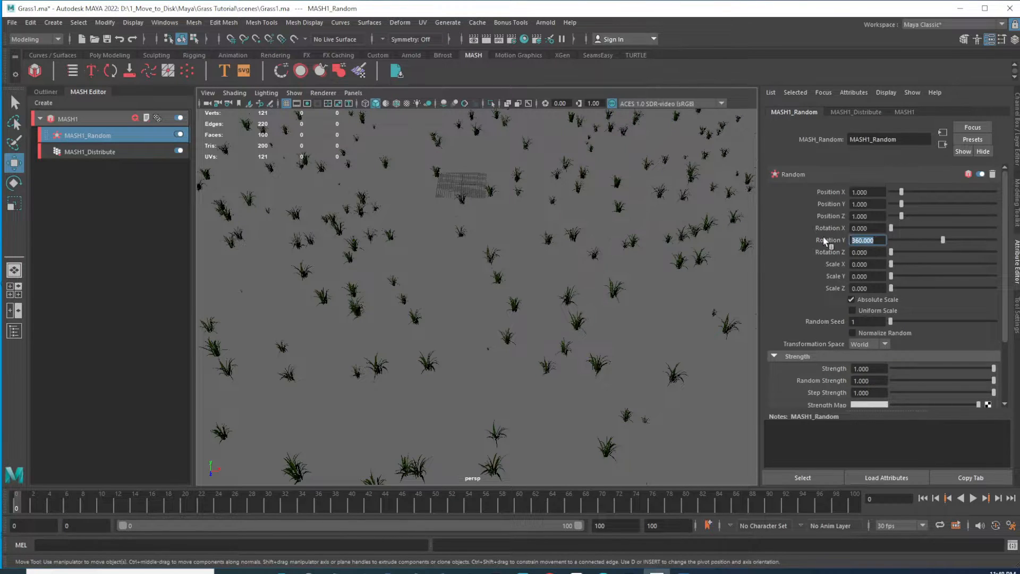
text(0)
key(Return)
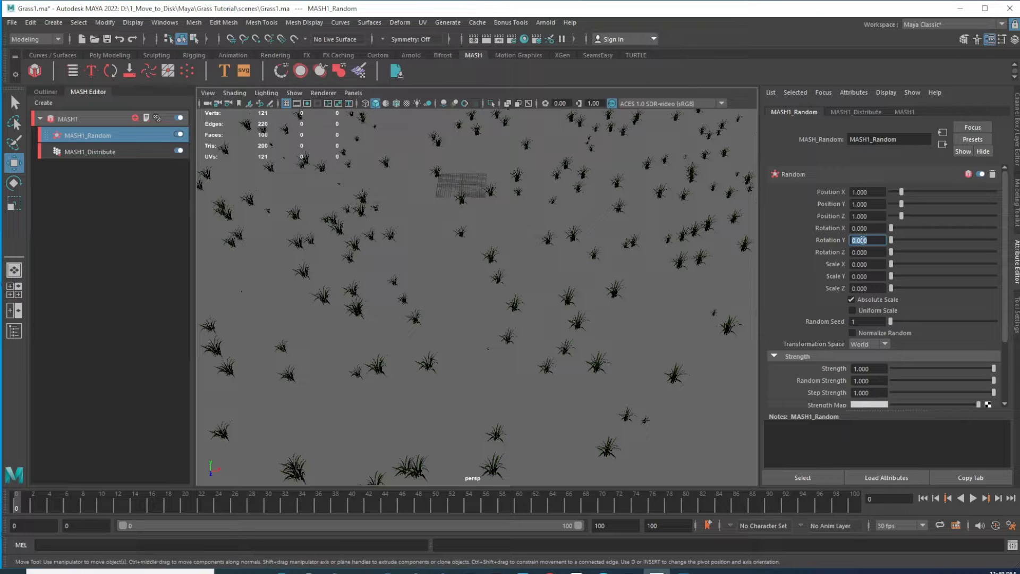
scroll(637, 209, up, 2)
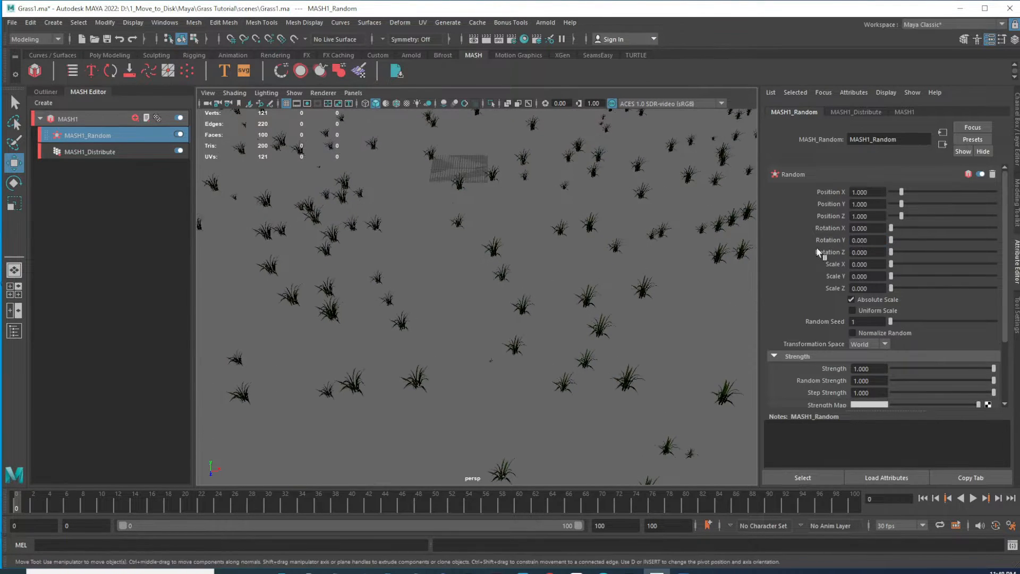
text(360)
key(Return)
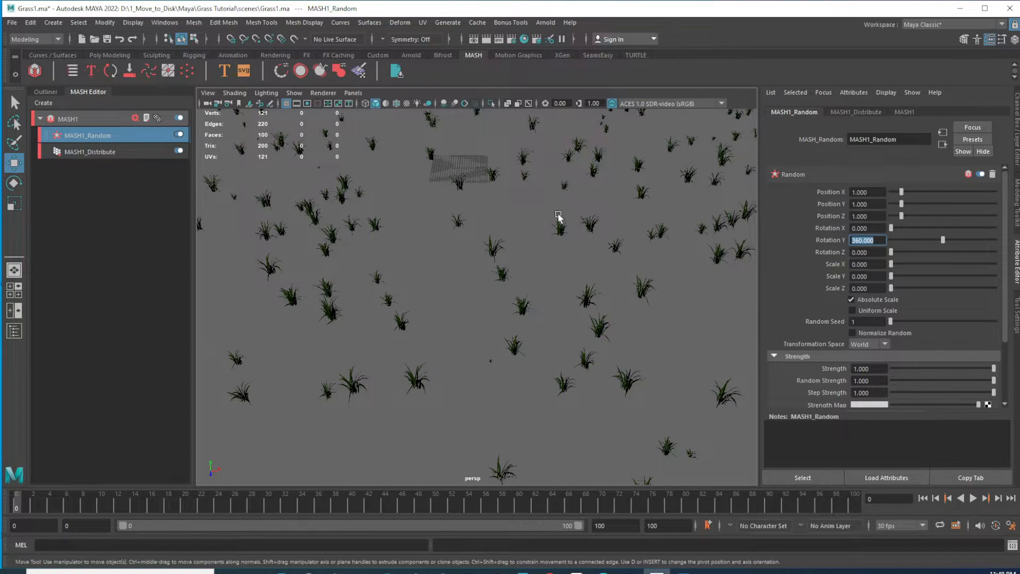
Set the Random node's Rotation X to 15
click(875, 228)
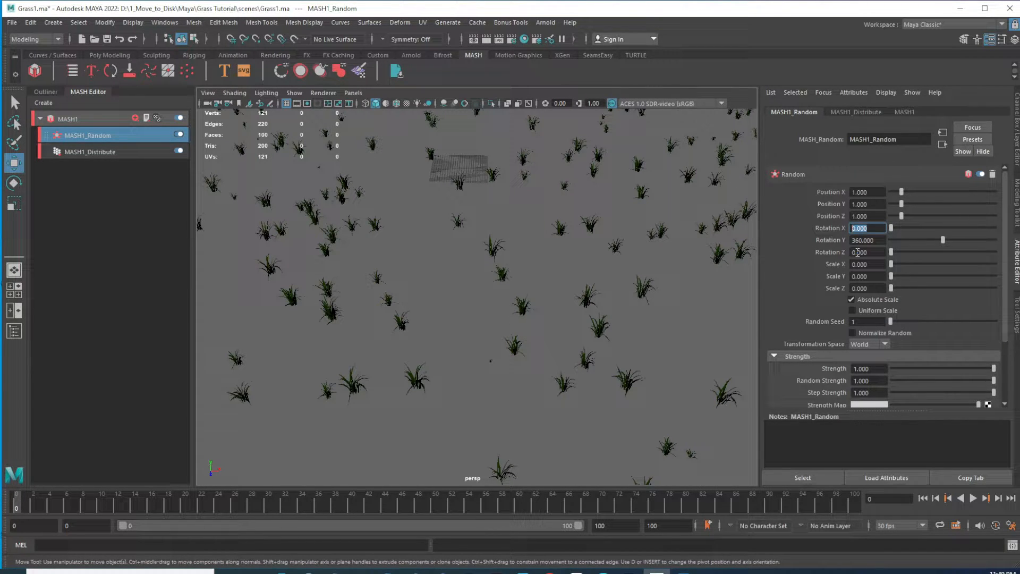
text(15)
key(Return)
Set the Random node's Rotation Z to 20
alt+drag(583, 301, 595, 291)
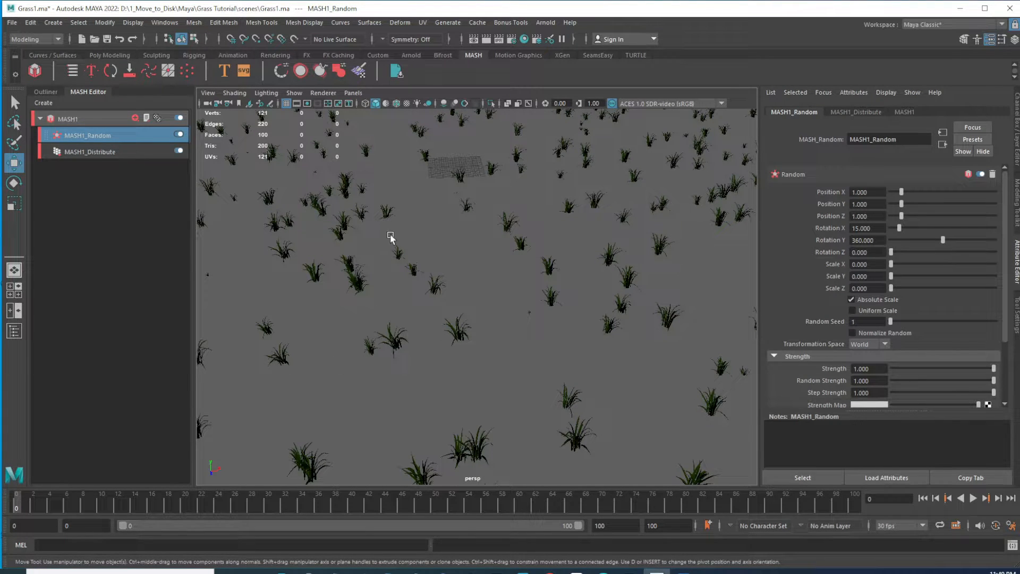
click(875, 251)
text(20)
key(Return)
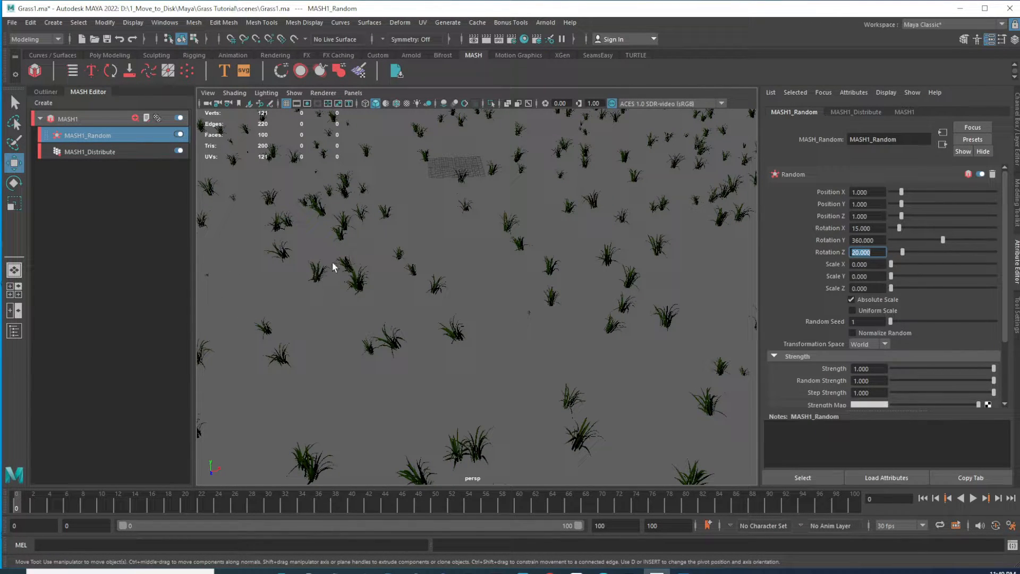
Try Rotation X values of 25 and 20 on the Random node, returning it to 15
alt+right_drag(614, 303, 498, 308)
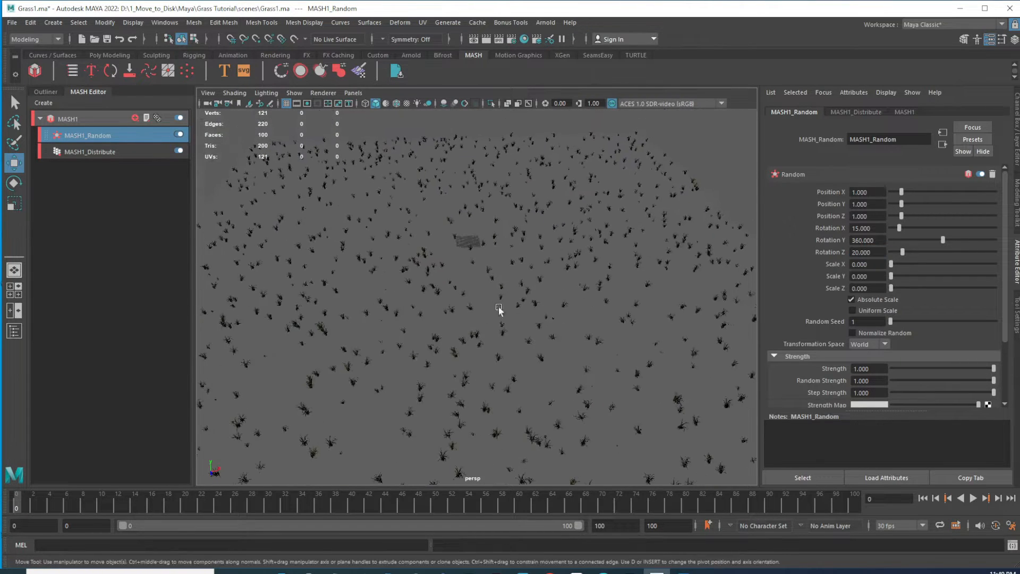
alt+drag(499, 307, 579, 298)
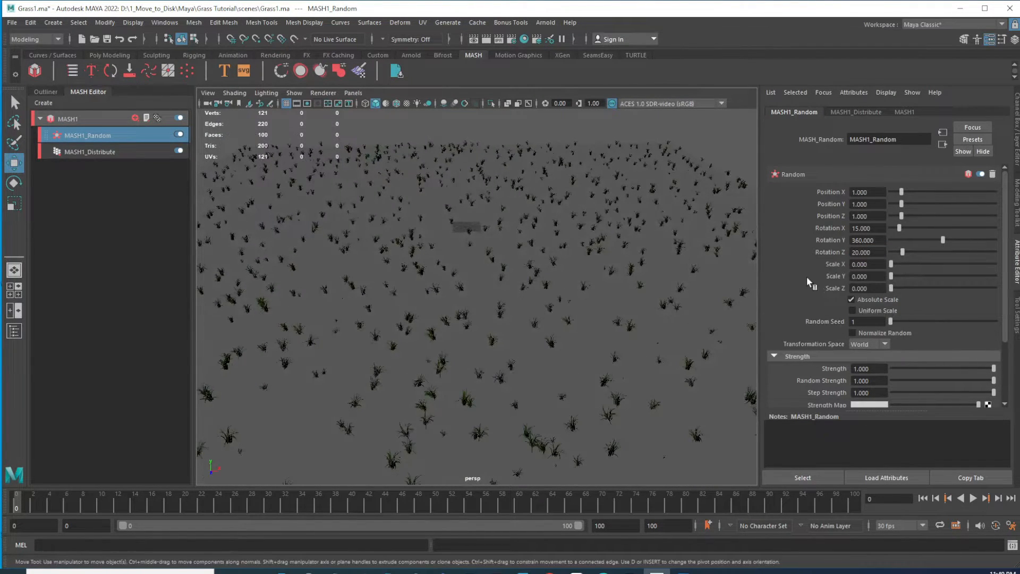
drag(874, 229, 839, 227)
key(Return)
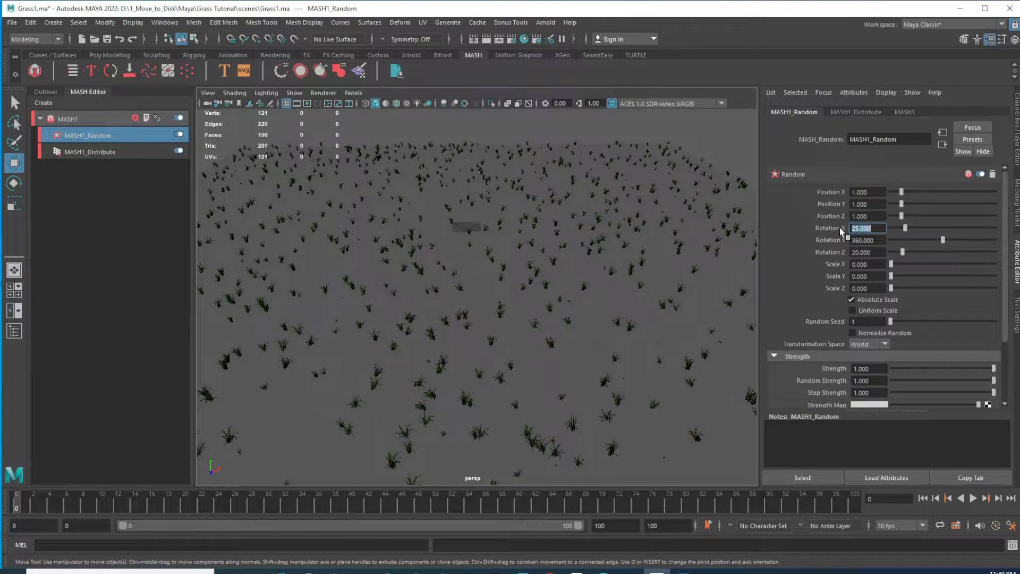
alt+right_drag(364, 357, 494, 335)
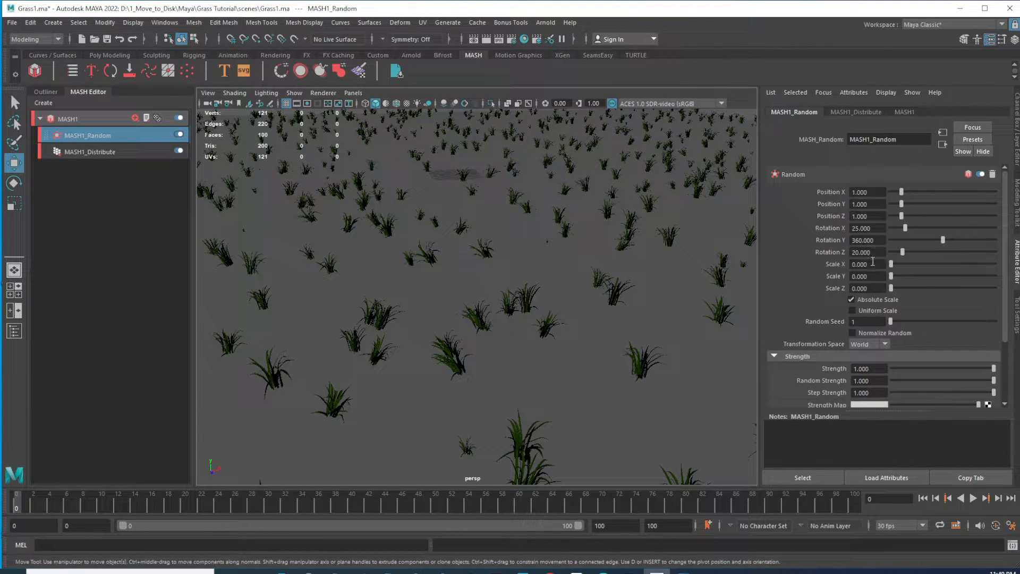
drag(872, 228, 851, 228)
text(20)
key(Return)
text(15)
key(Return)
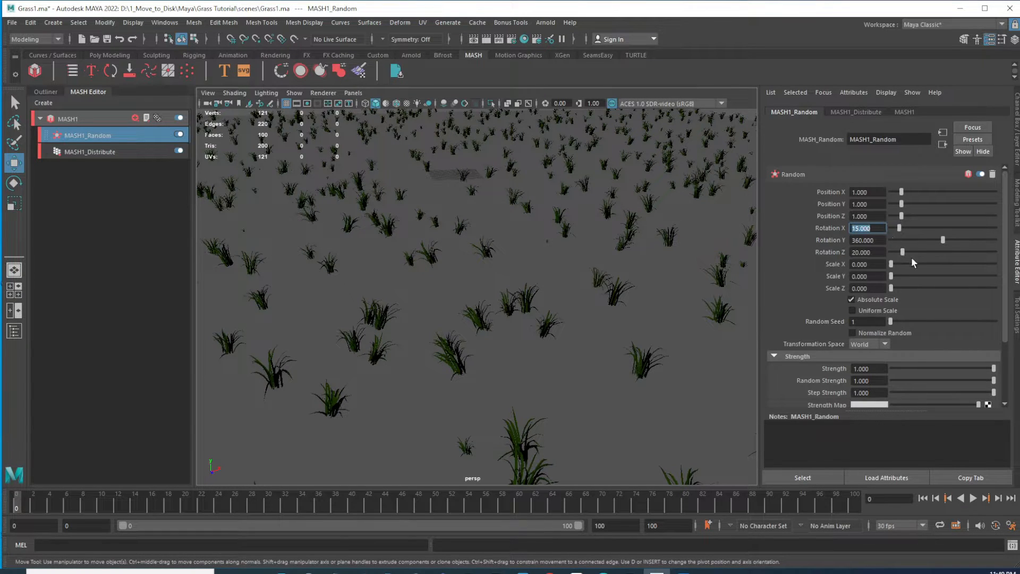
Set the Random node's Rotation Z to 18
click(863, 252)
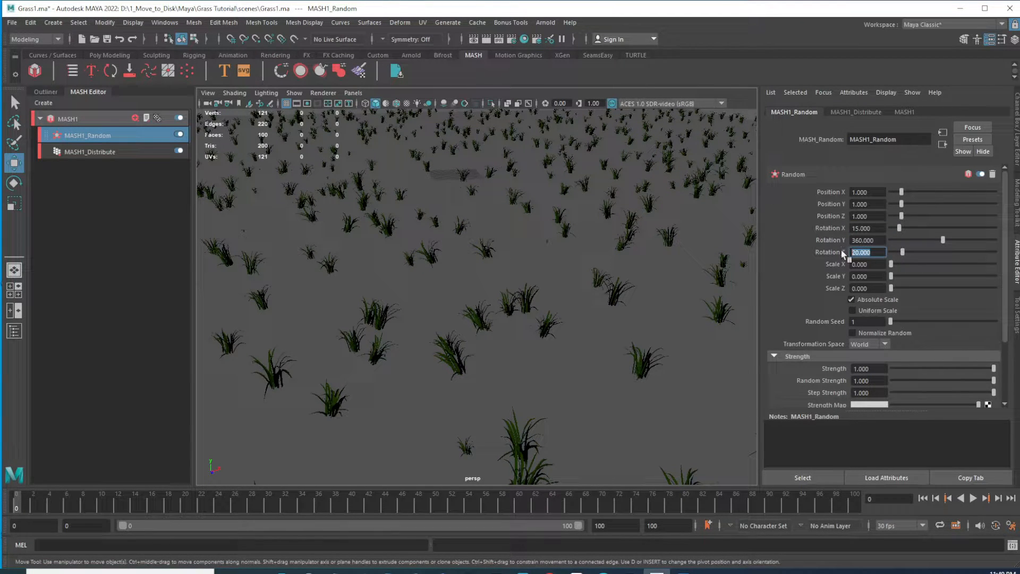
text(18)
key(Return)
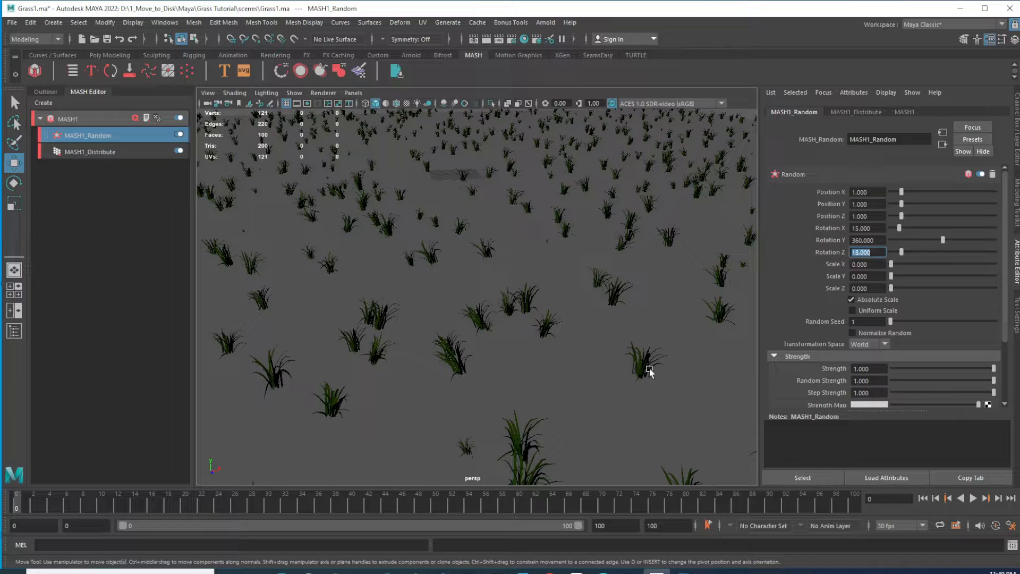
Examine the randomly rotated grass instances from close and distant viewpoints
scroll(521, 276, down, 3)
scroll(512, 291, up, 3)
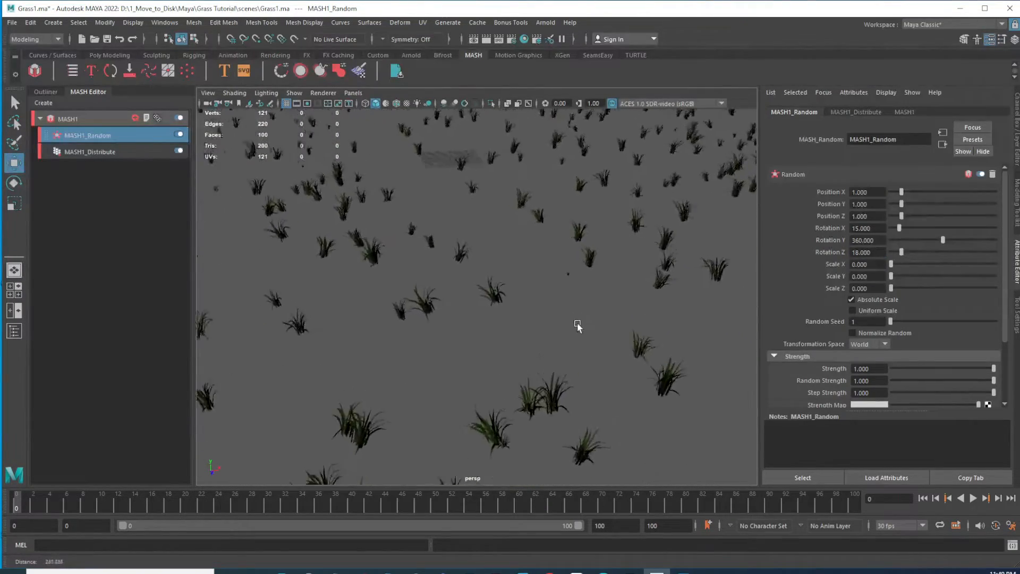
mouse_move(540, 313)
alt+mouse_down()
mouse_move(531, 308)
mouse_move(537, 274)
mouse_move(531, 304)
mouse_move(537, 295)
alt+mouse_up()
scroll(550, 281, down, 5)
alt+drag(562, 330, 480, 319)
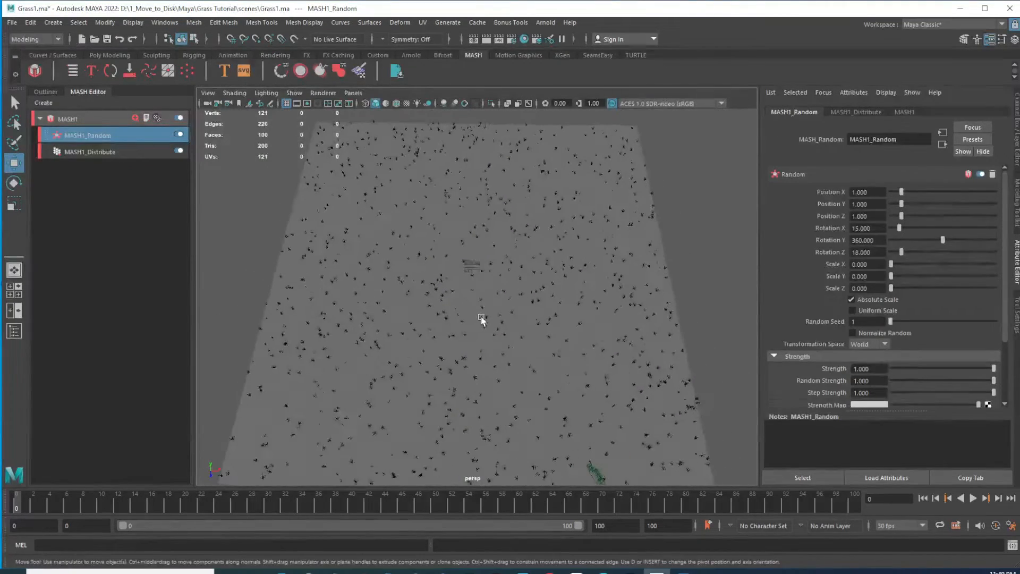
alt+middle_drag(480, 319, 576, 319)
alt+drag(577, 319, 477, 318)
scroll(477, 318, up, 3)
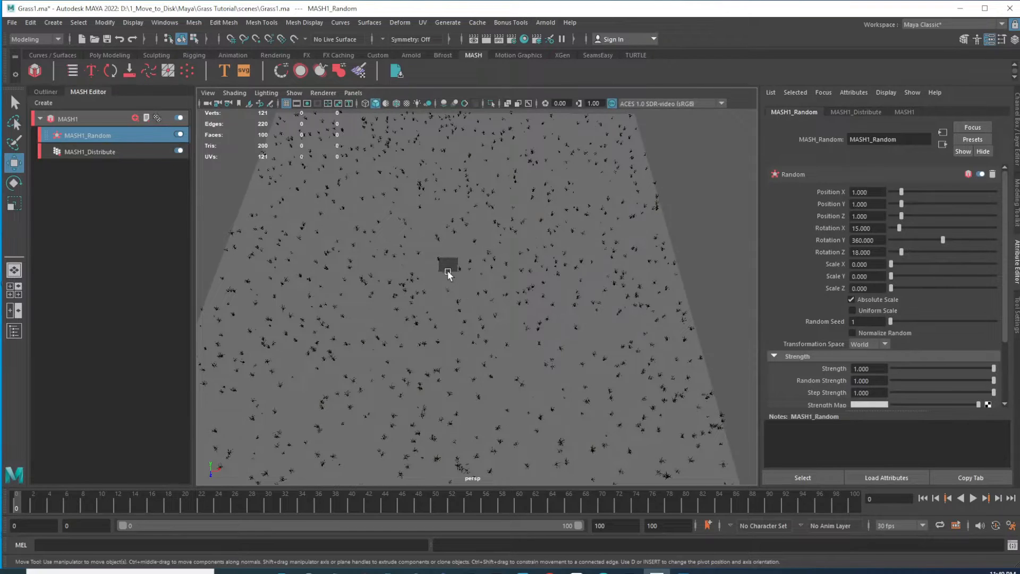
Assign a new aiStandardSurface material to the floor plane and set its base color to dark green
scroll(478, 270, up, 3)
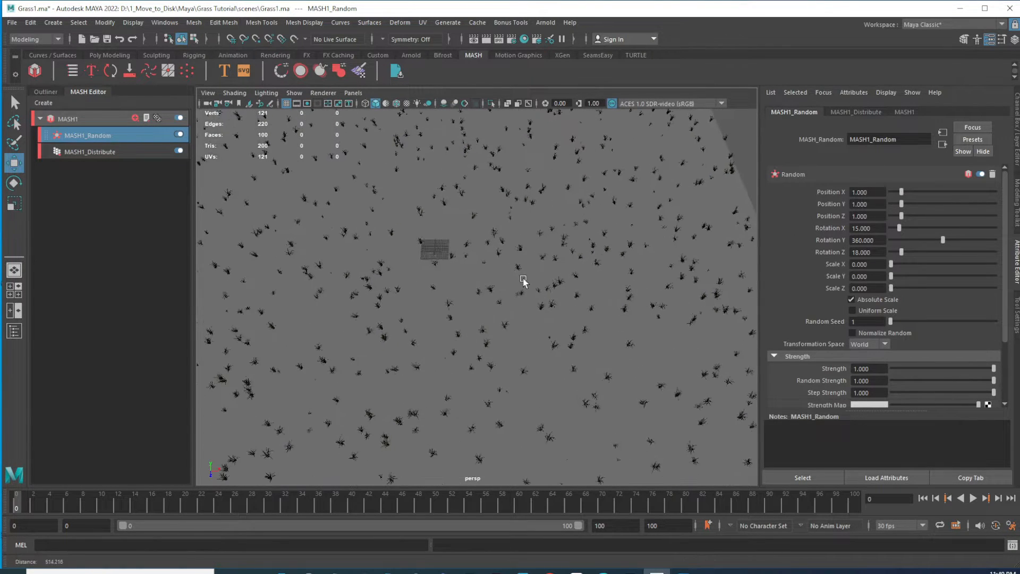
click(444, 216)
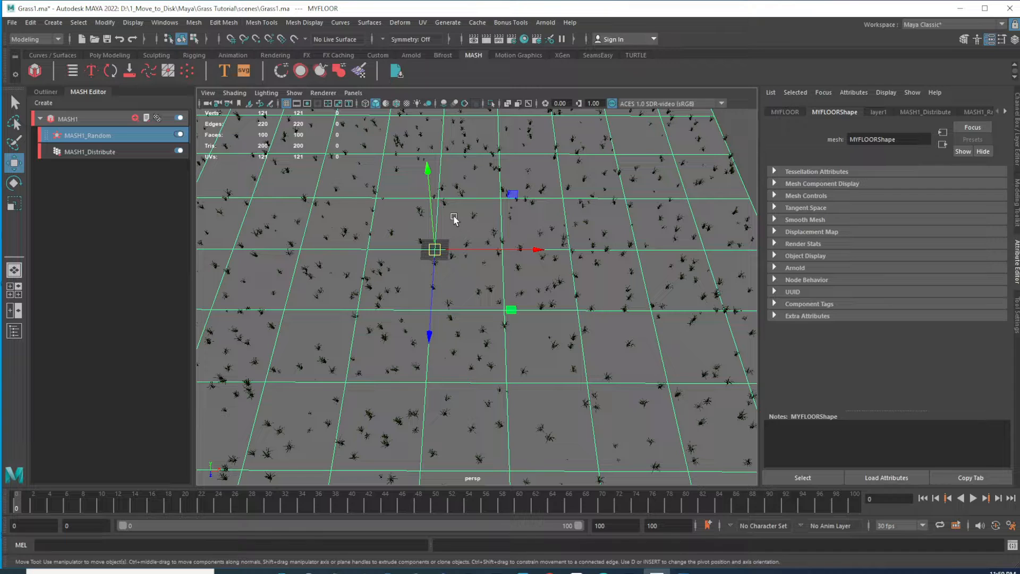
right_drag(452, 216, 478, 507)
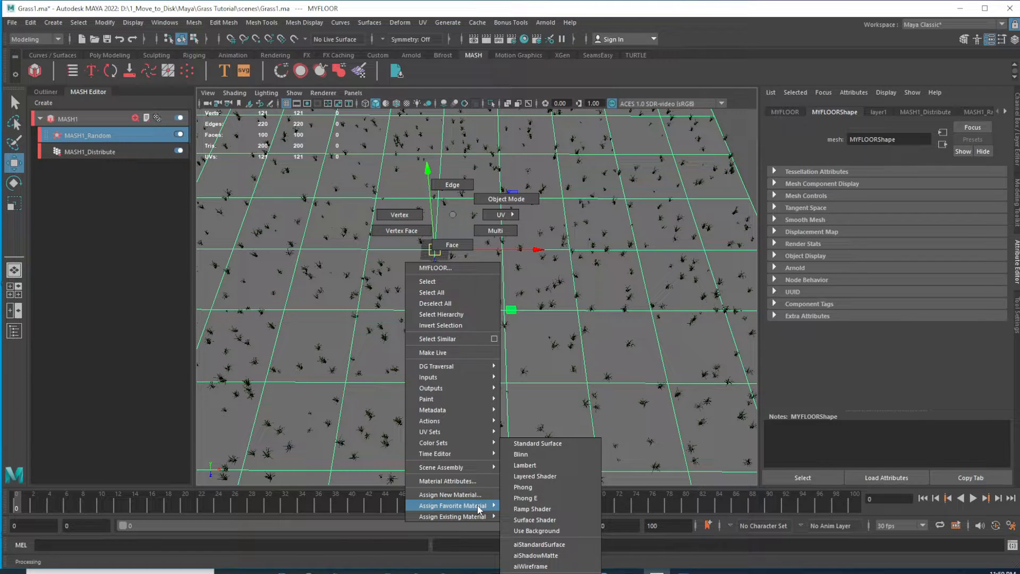
right_drag(480, 507, 561, 546)
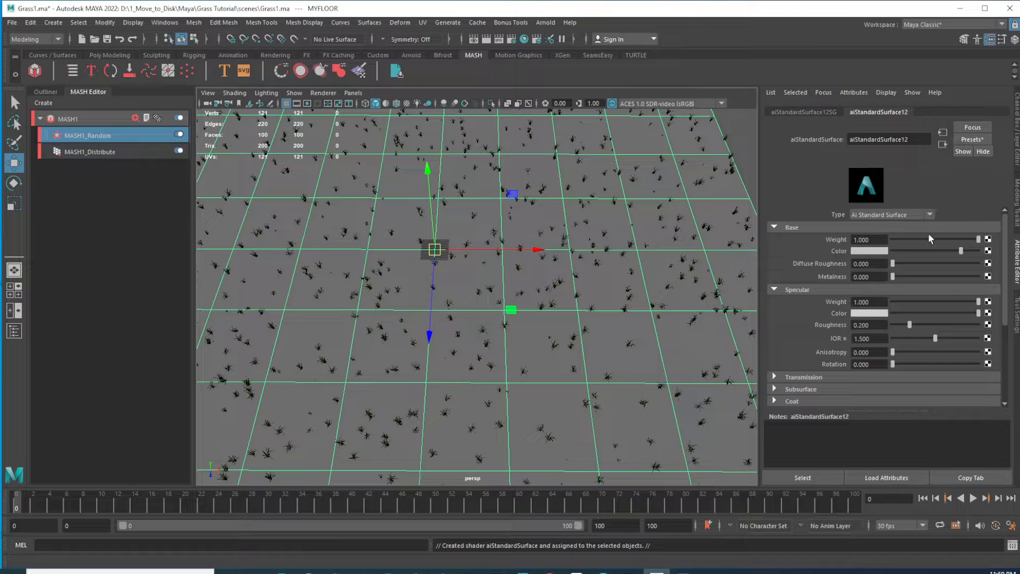
click(879, 251)
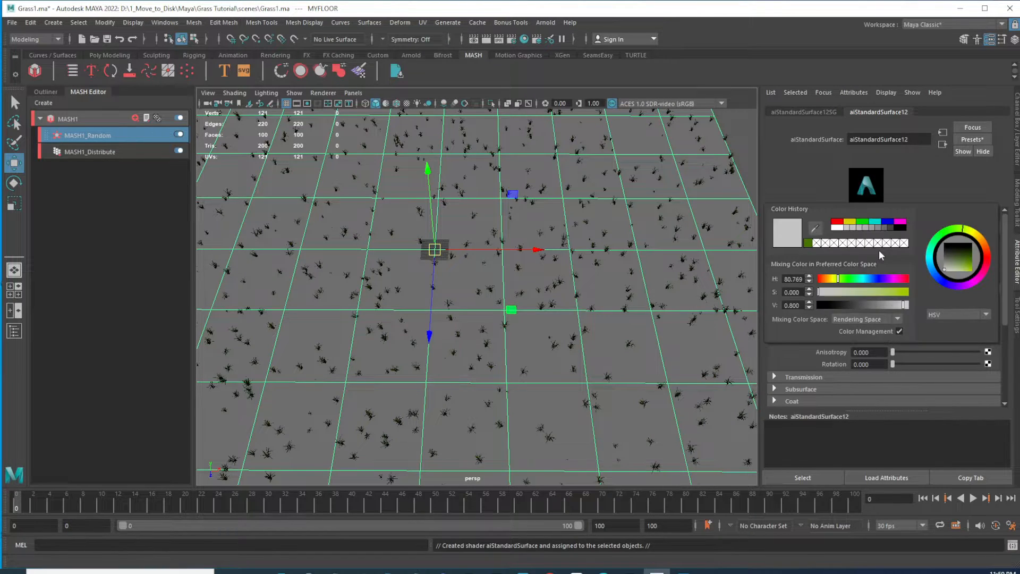
click(808, 243)
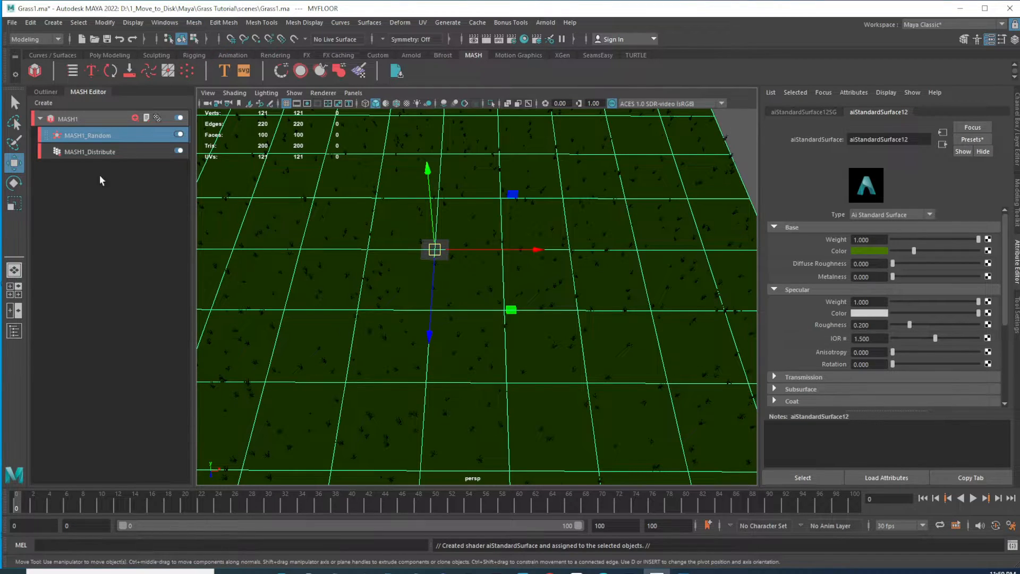
Select the MASH network and set the Distribute node's Number of Points to 10000
click(96, 152)
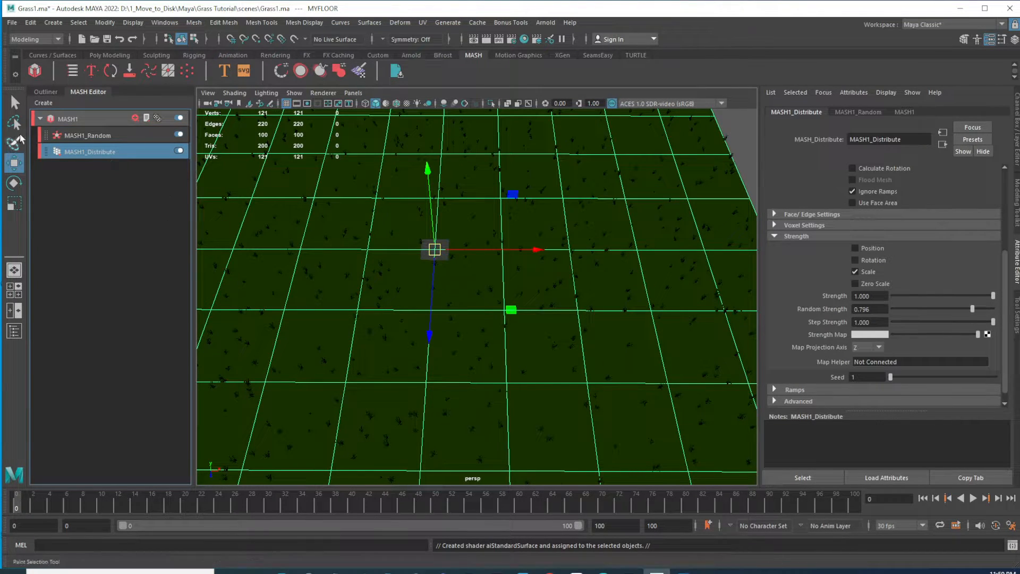
click(46, 92)
click(68, 247)
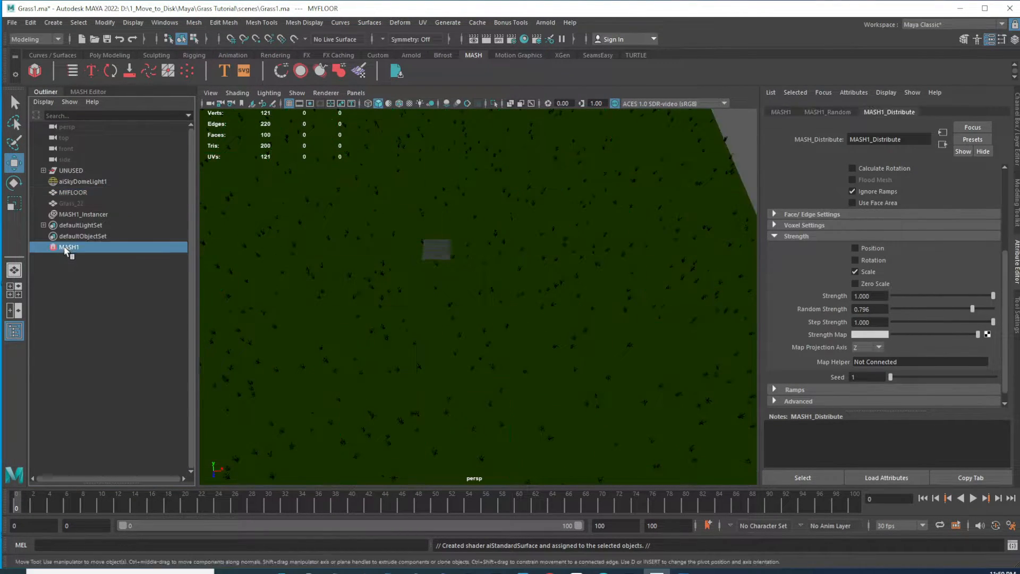
click(496, 236)
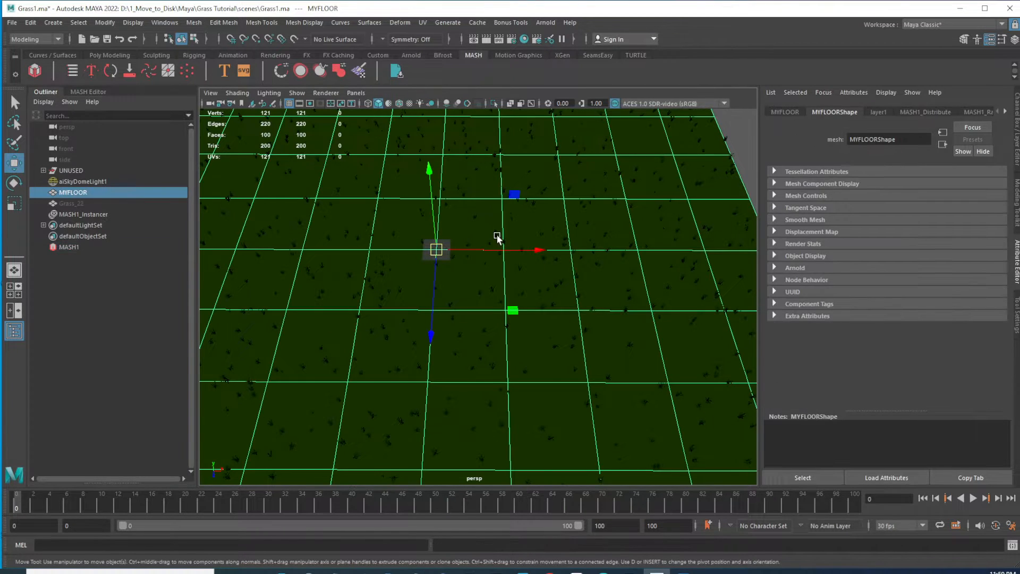
click(68, 247)
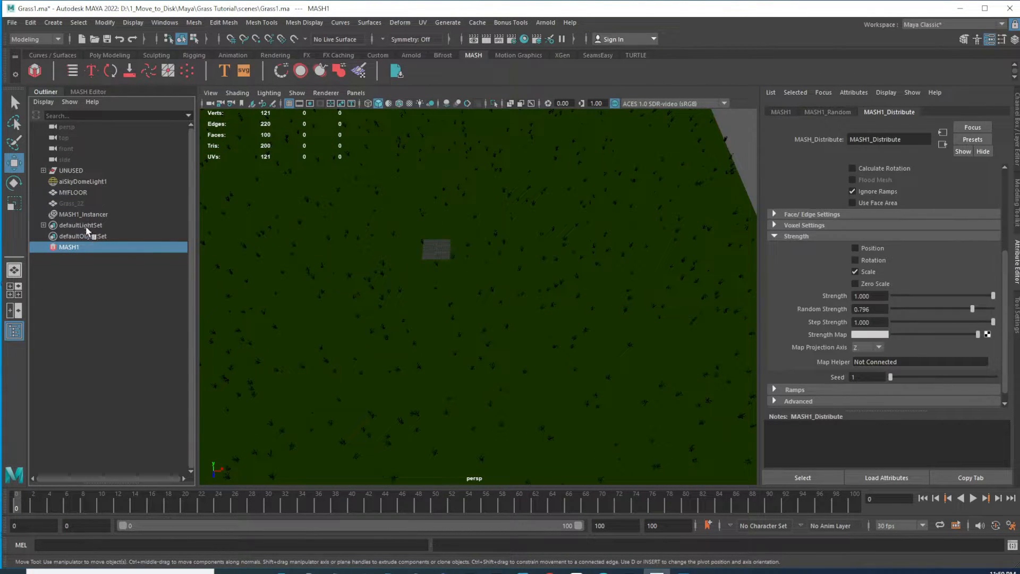
click(87, 214)
alt+drag(589, 330, 483, 292)
click(70, 247)
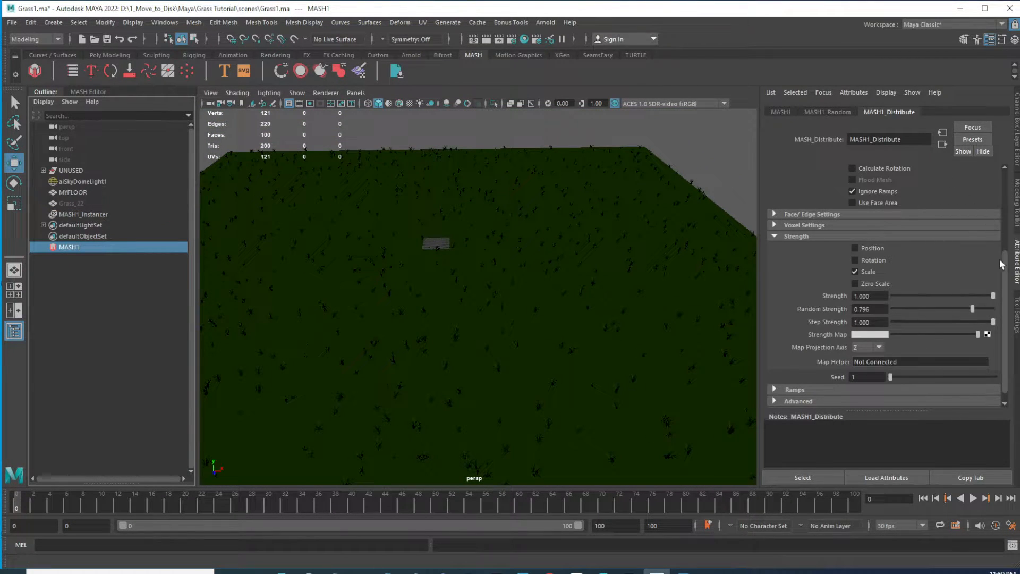
drag(1006, 267, 1011, 180)
click(871, 194)
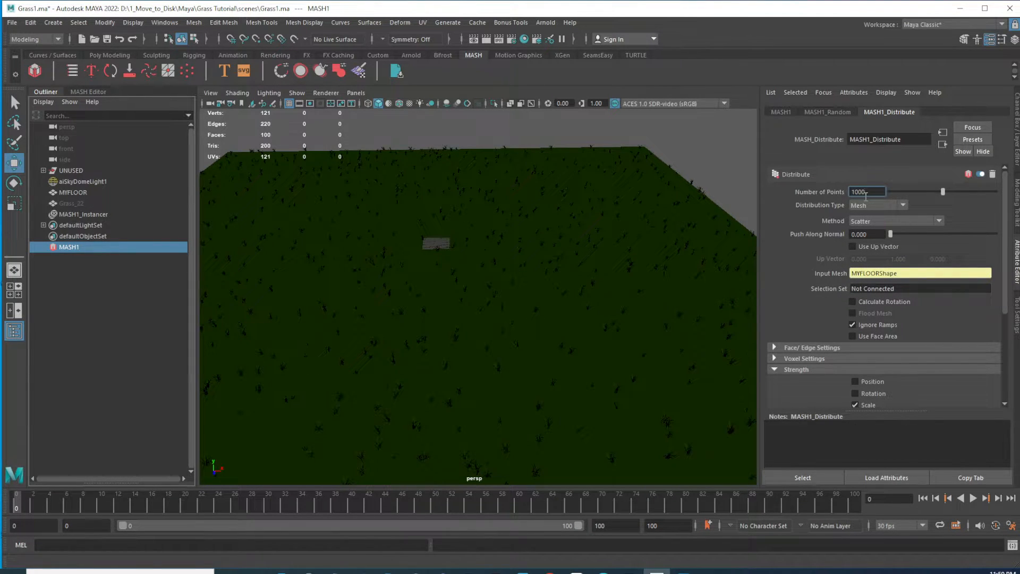
text(0)
key(Return)
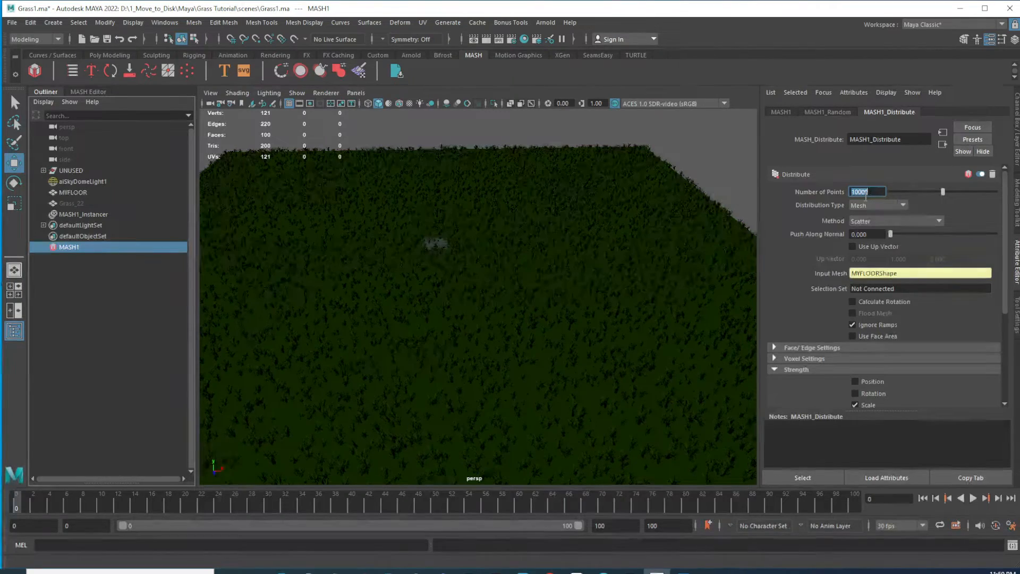
Set the Distribute node's Number of Points to 50000
alt+drag(594, 349, 581, 315)
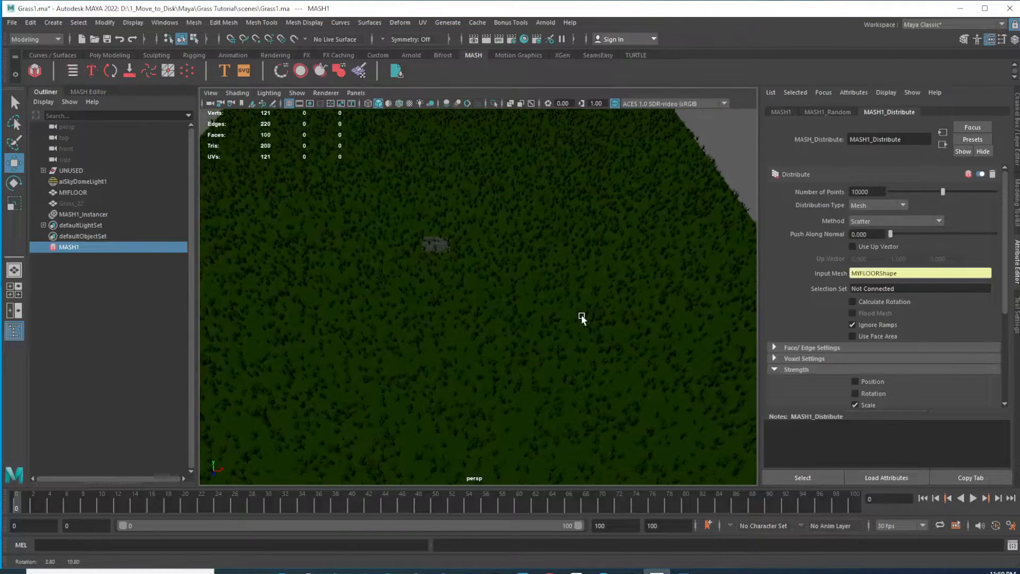
click(853, 193)
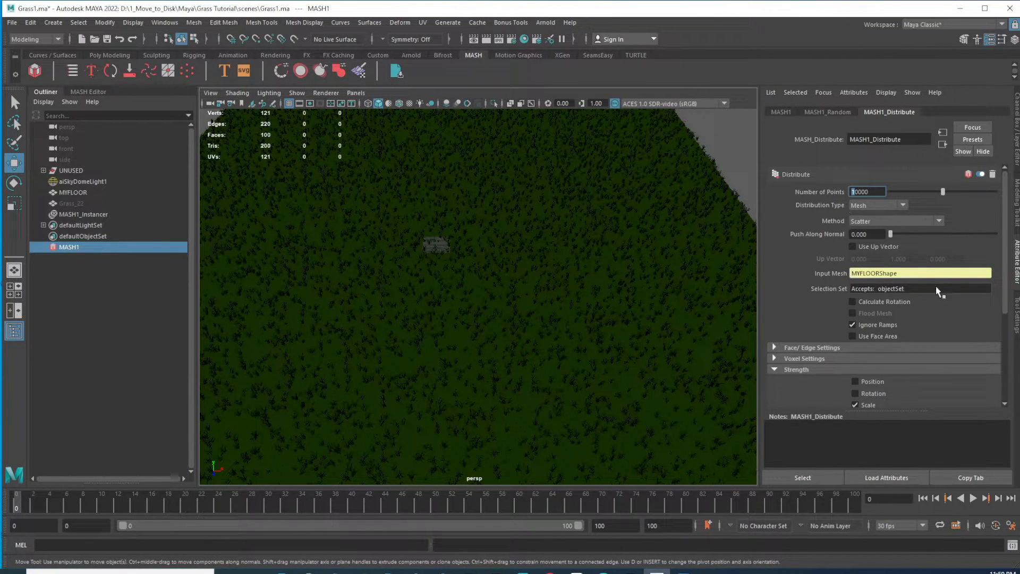
text(5)
key(Return)
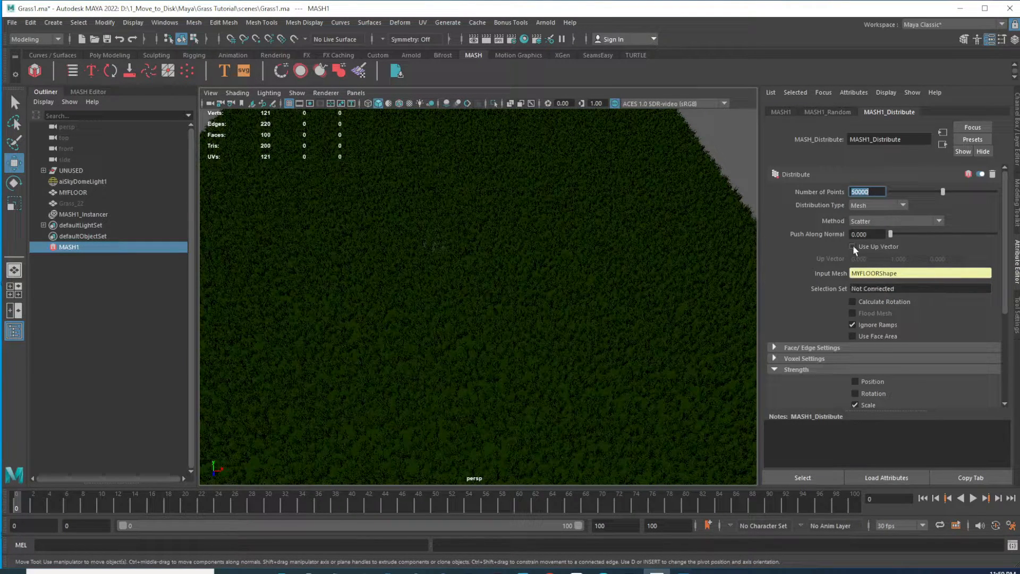
Set the Distribute node's Number of Points to 70000
alt+drag(558, 257, 538, 275)
mouse_move(537, 275)
alt+right_down()
mouse_move(525, 276)
mouse_move(546, 286)
alt+right_up()
alt+drag(545, 287, 578, 298)
alt+right_drag(578, 294, 583, 373)
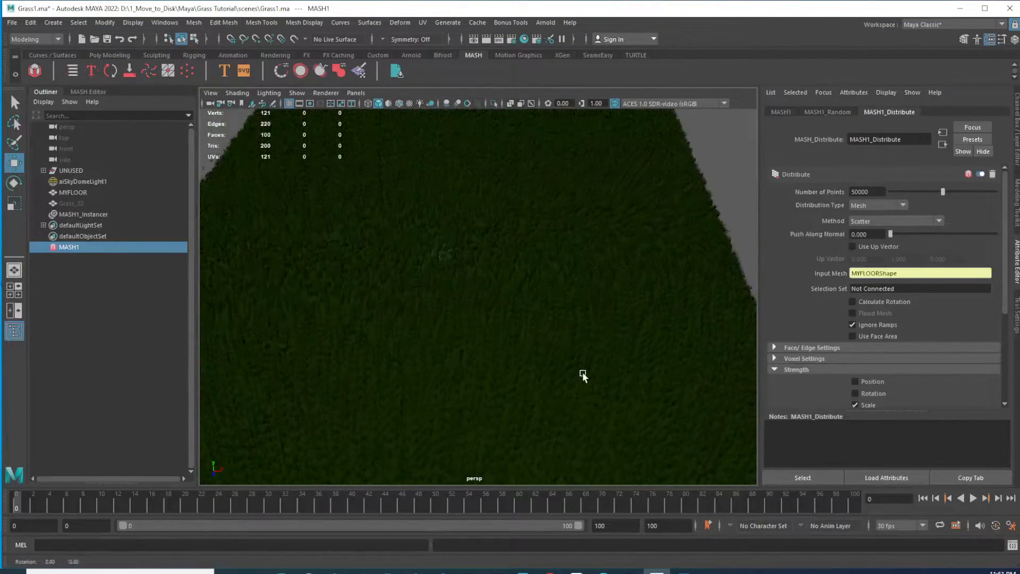
click(856, 192)
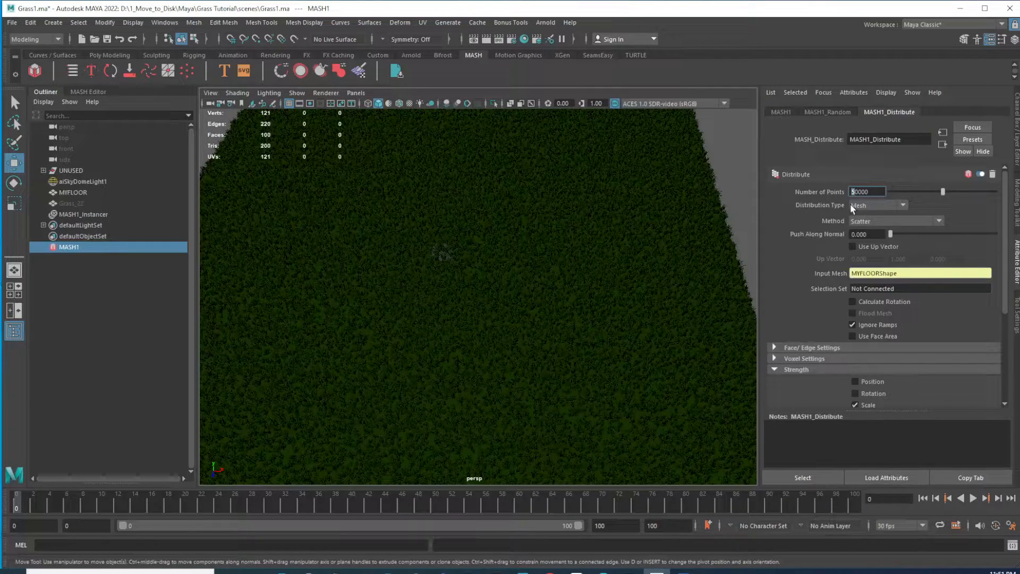
key(Return)
Examine the dense grass field from close and distant viewpoints
scroll(616, 332, down, 3)
scroll(621, 346, up, 3)
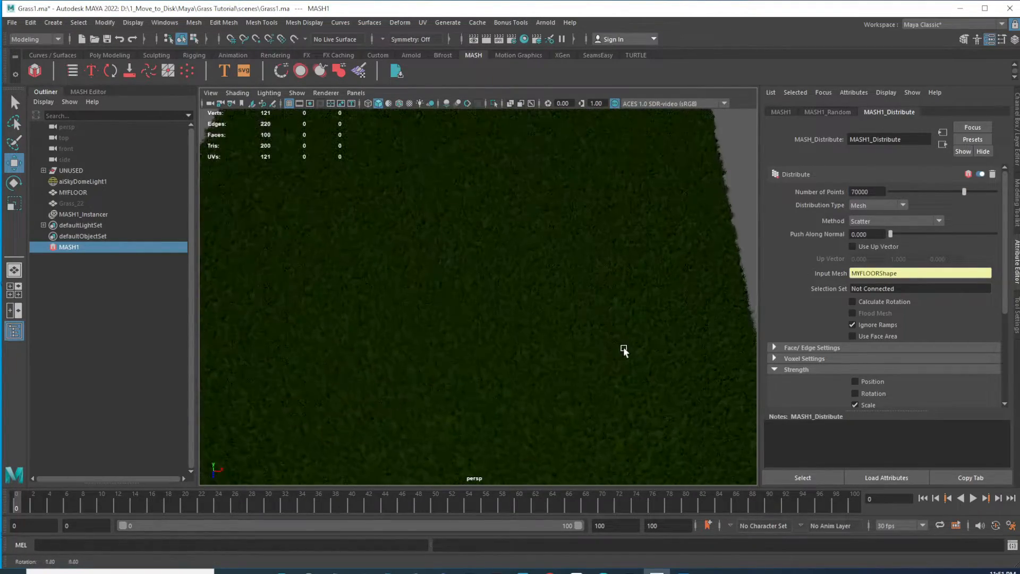
scroll(598, 324, down, 3)
alt+drag(598, 318, 559, 312)
scroll(559, 319, up, 5)
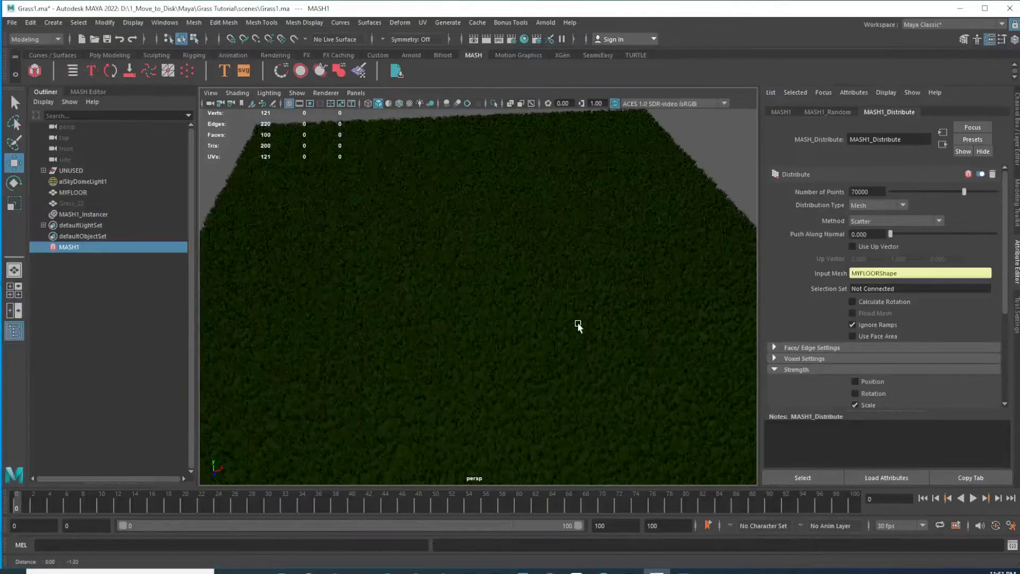
scroll(546, 357, up, 3)
alt+middle_drag(516, 350, 490, 322)
alt+right_drag(490, 320, 610, 406)
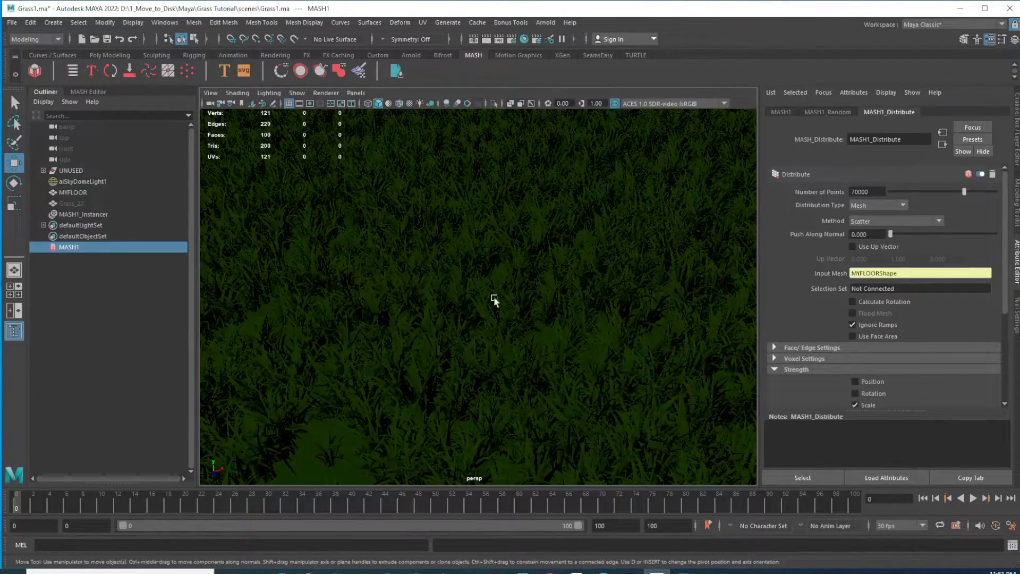
alt+right_drag(584, 329, 566, 330)
alt+drag(565, 330, 584, 343)
alt+right_drag(584, 343, 562, 338)
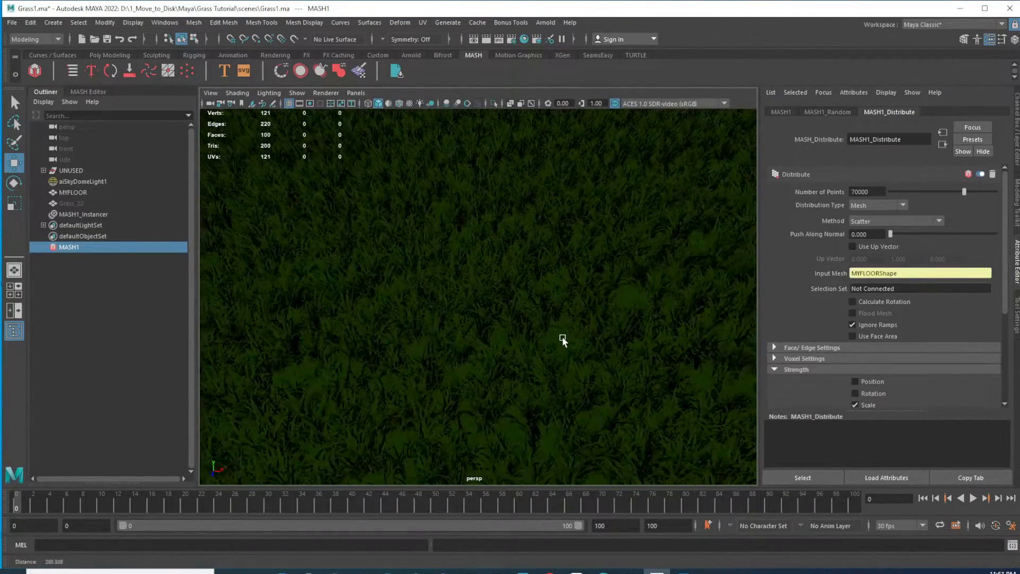
alt+drag(562, 338, 594, 358)
alt+right_drag(594, 358, 558, 340)
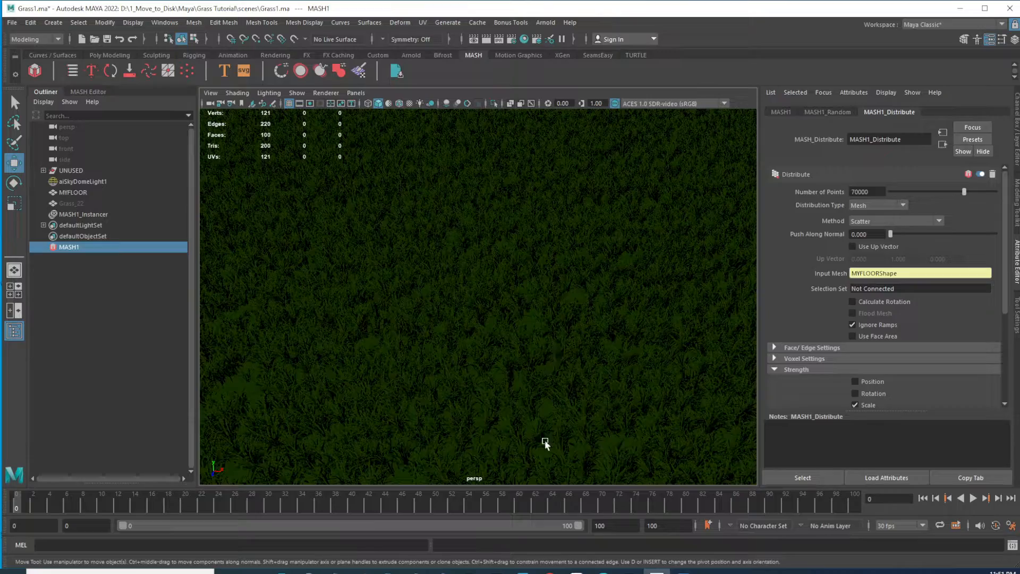
alt+drag(451, 372, 494, 355)
alt+right_drag(591, 359, 557, 351)
scroll(561, 347, up, 5)
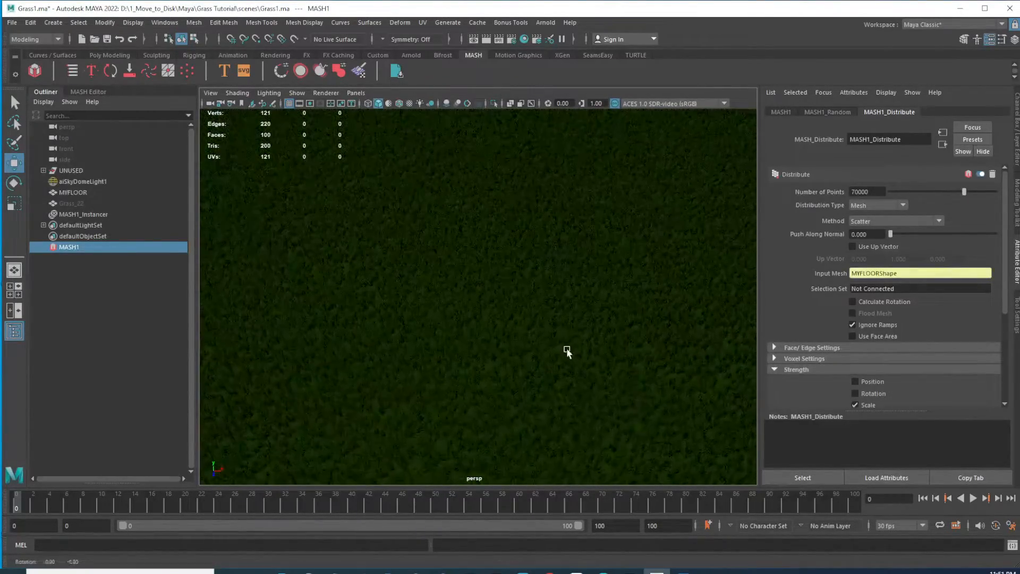
scroll(574, 356, down, 2)
scroll(598, 364, down, 3)
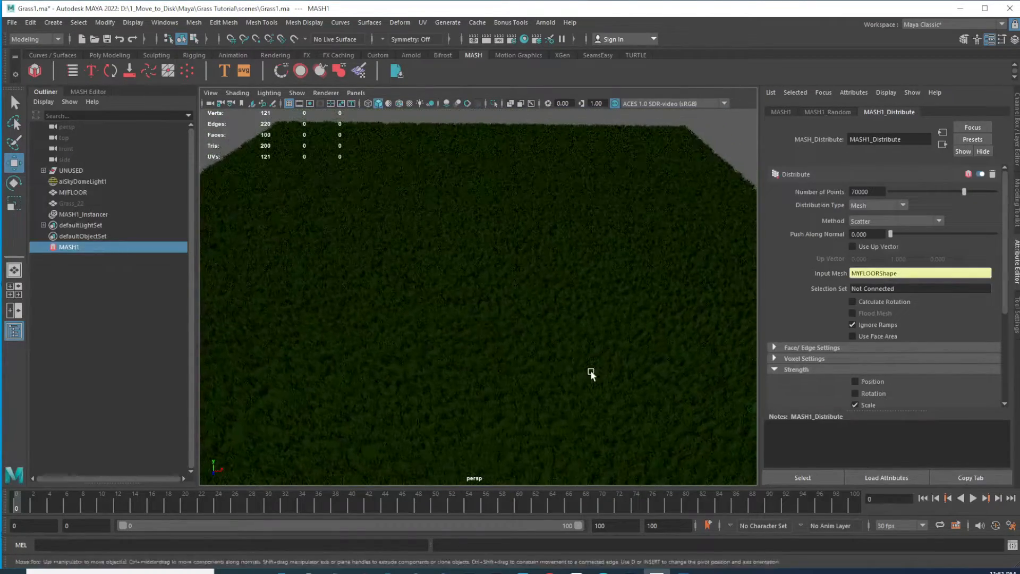
Lower Arnold render sampling to Camera AA 2, Diffuse 3, Specular 3 and Transmission 3
click(508, 47)
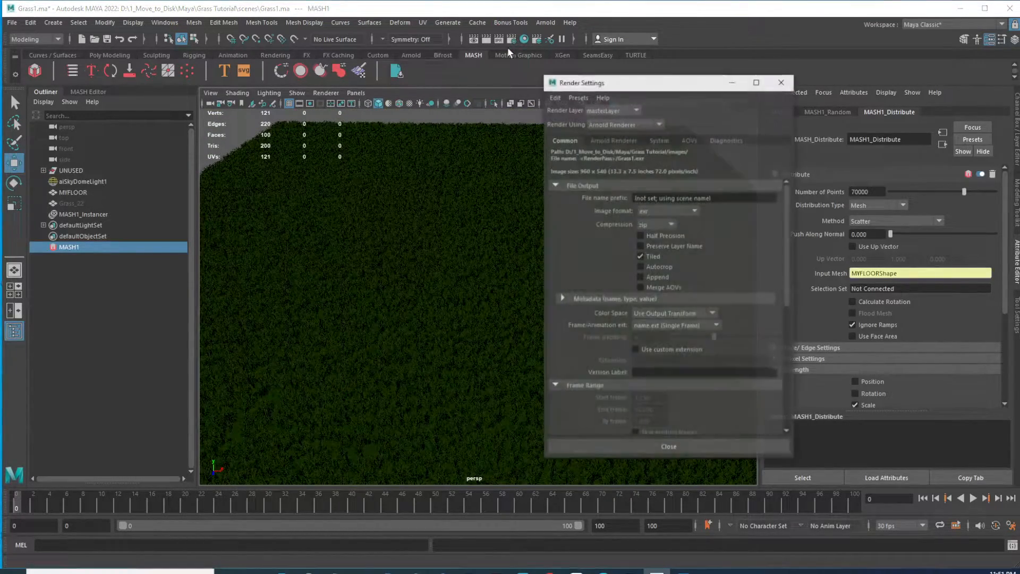
click(617, 140)
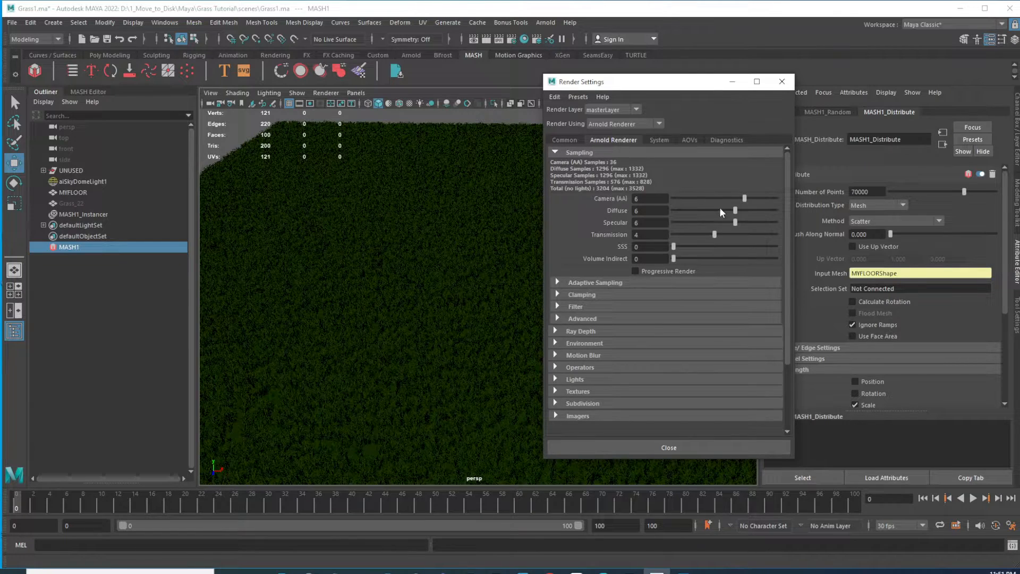
drag(720, 196, 708, 222)
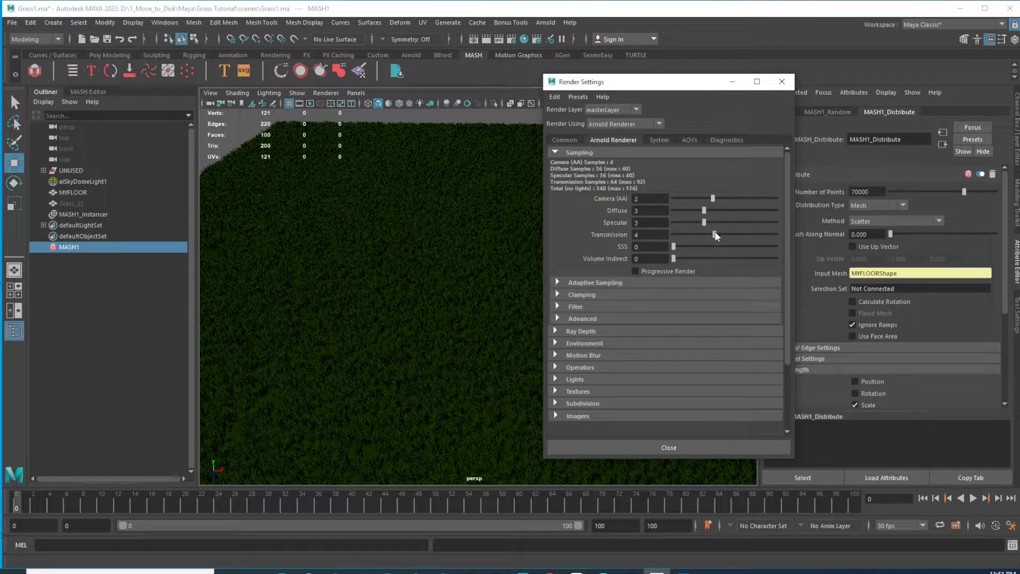
drag(700, 231, 700, 232)
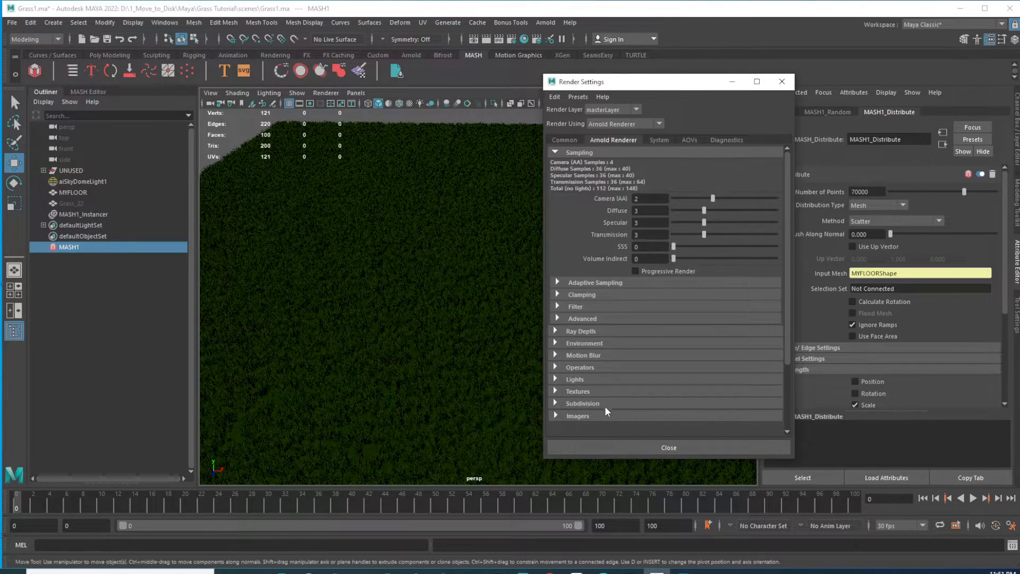
click(661, 447)
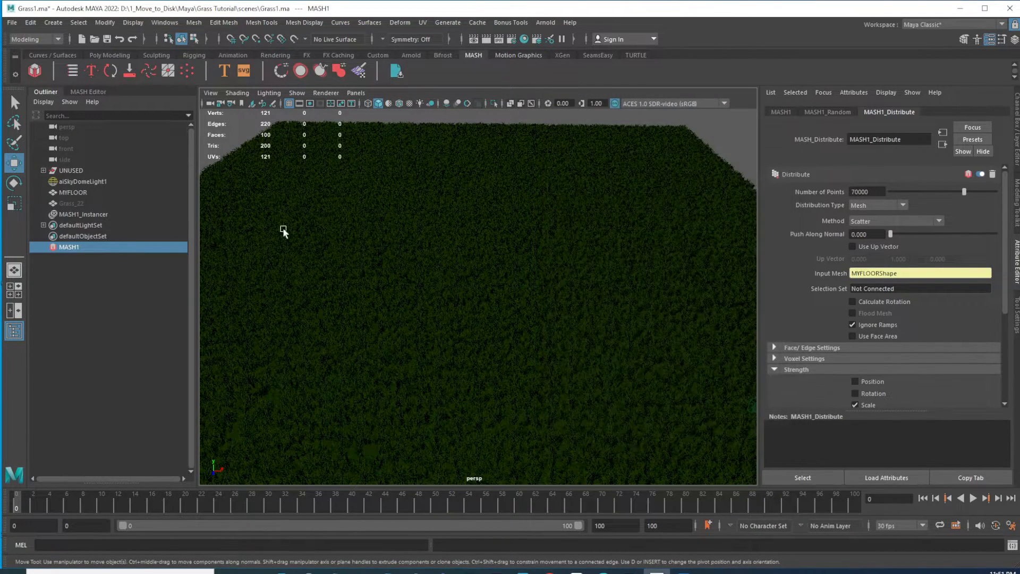
Set the sky dome light's Samples to 2
click(79, 181)
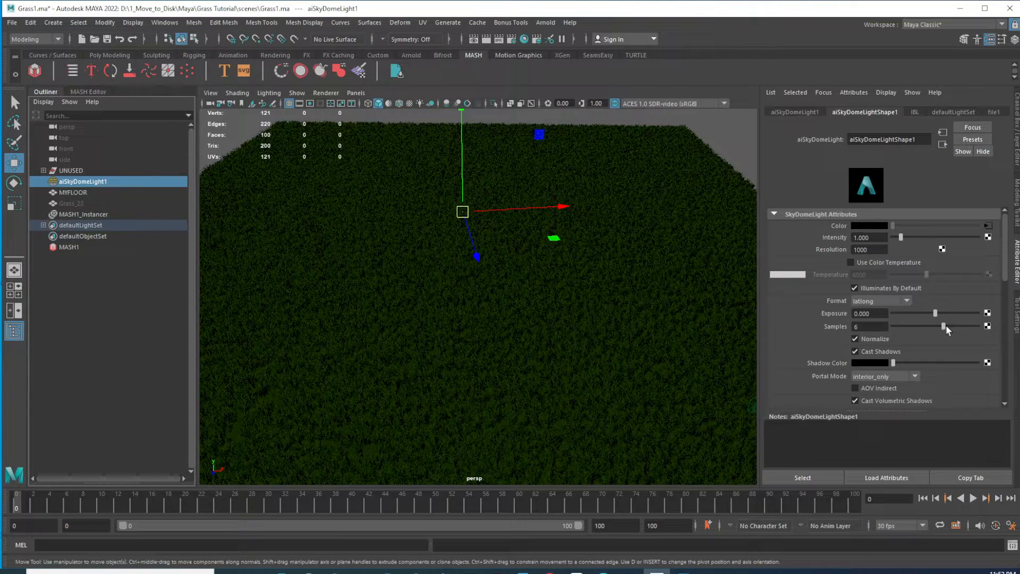
drag(941, 325, 919, 325)
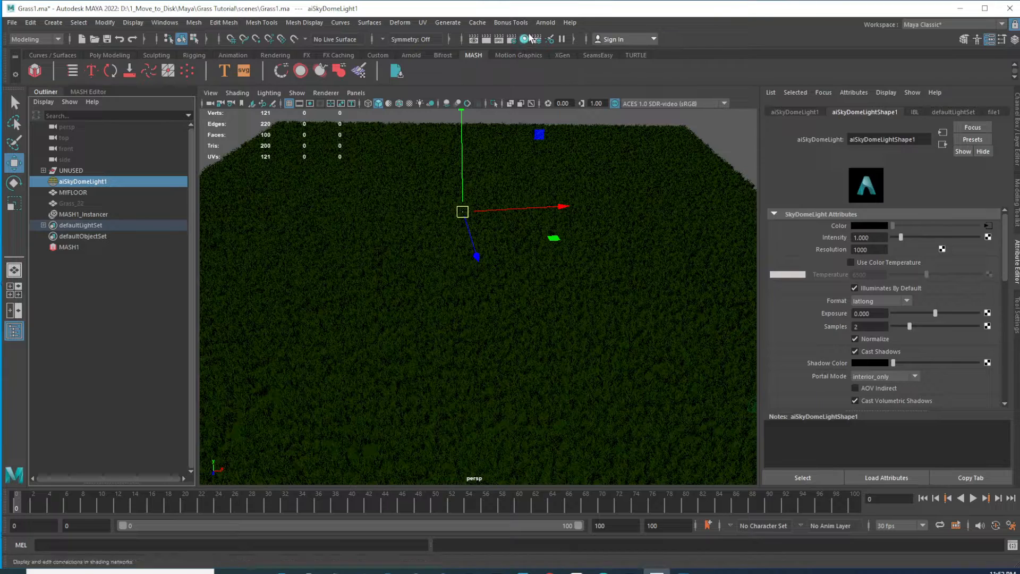
Turn on the resolution gate and frame the grass field in the perspective view
click(1016, 128)
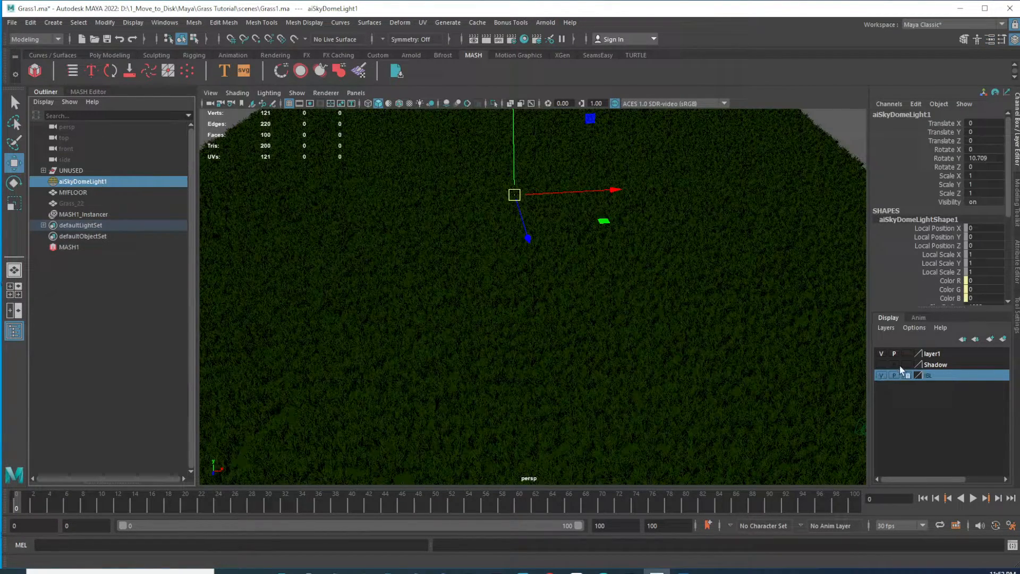
alt+right_drag(762, 254, 776, 190)
alt+drag(641, 215, 651, 251)
alt+right_drag(564, 234, 576, 270)
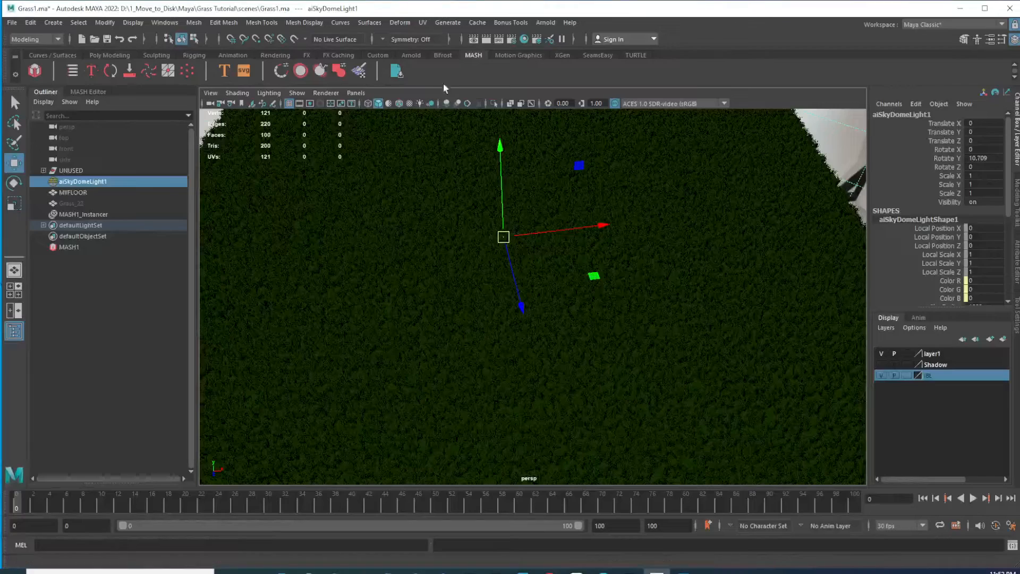
click(321, 104)
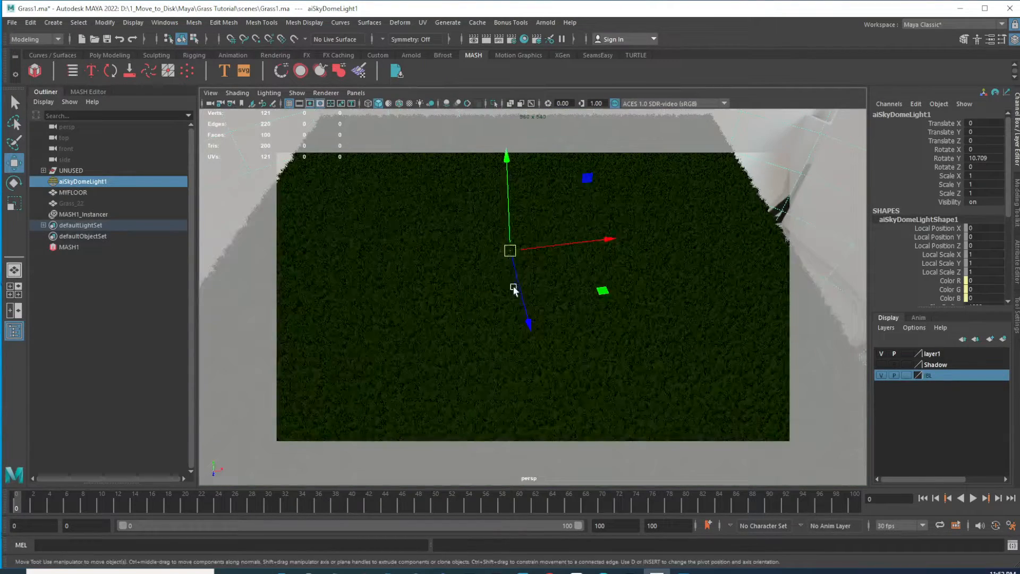
mouse_move(589, 280)
alt+mouse_down()
mouse_move(590, 290)
mouse_move(599, 287)
alt+mouse_up()
alt+middle_drag(599, 287, 582, 281)
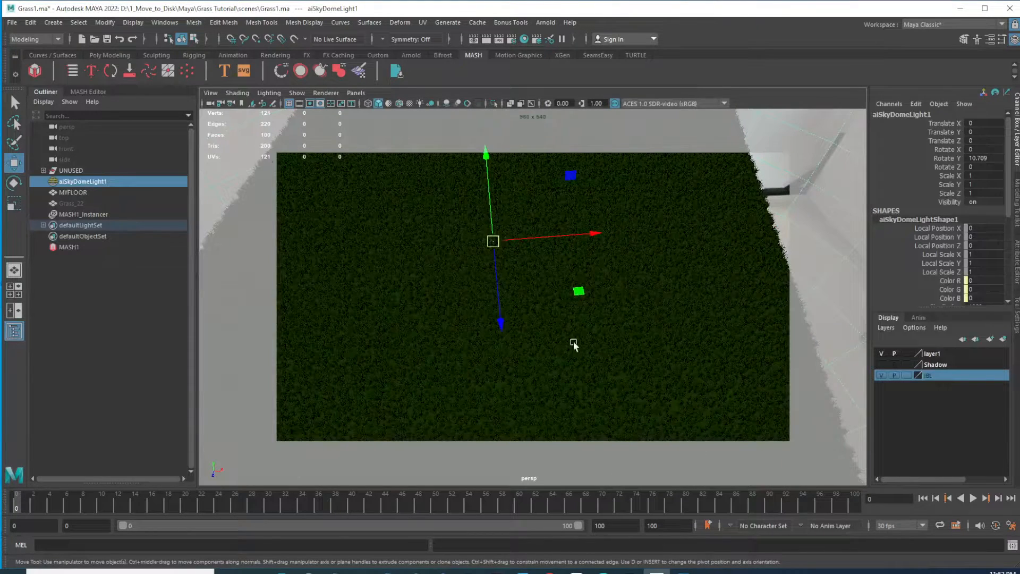
Set the render image size to a width of 540 and a height of 900 pixels
click(511, 40)
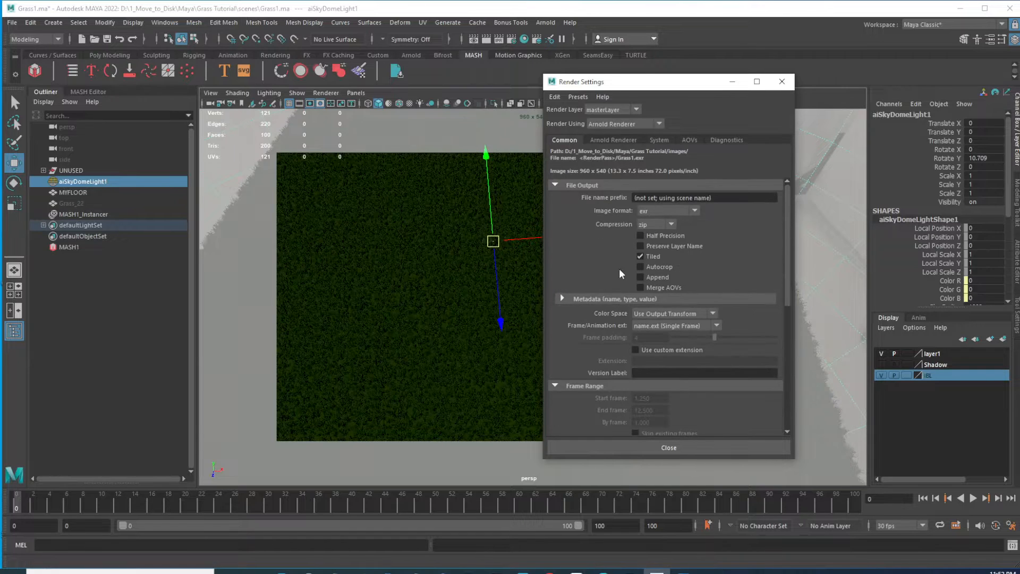
scroll(658, 266, down, 10)
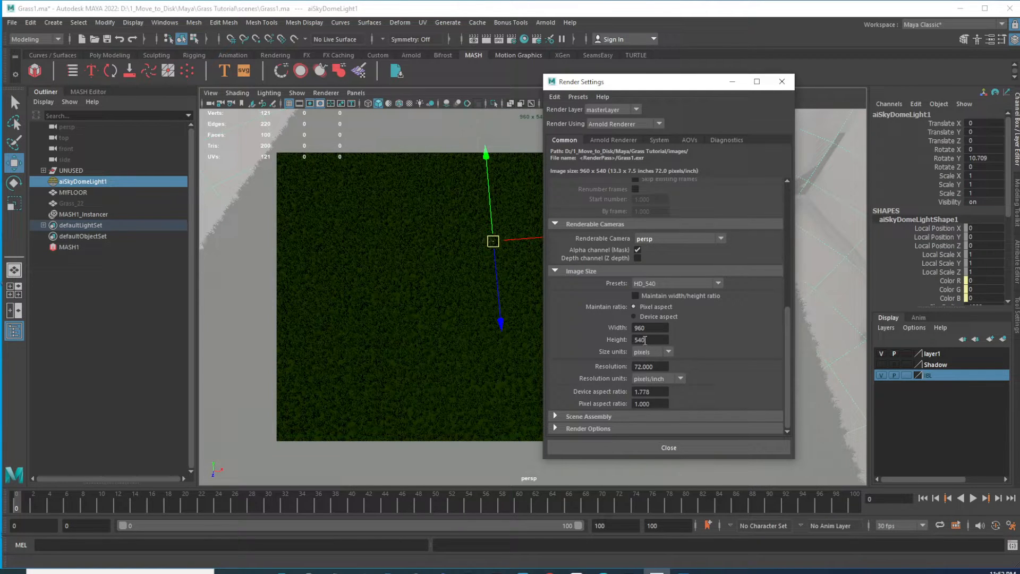
double_click(650, 340)
key(BackSpace)
text(900)
double_click(651, 328)
text(540)
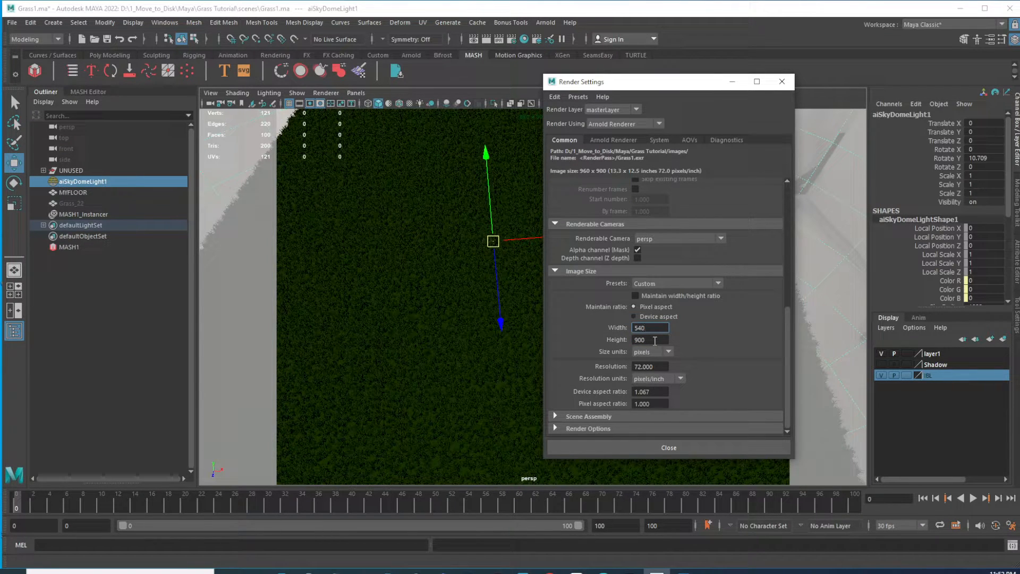
click(704, 448)
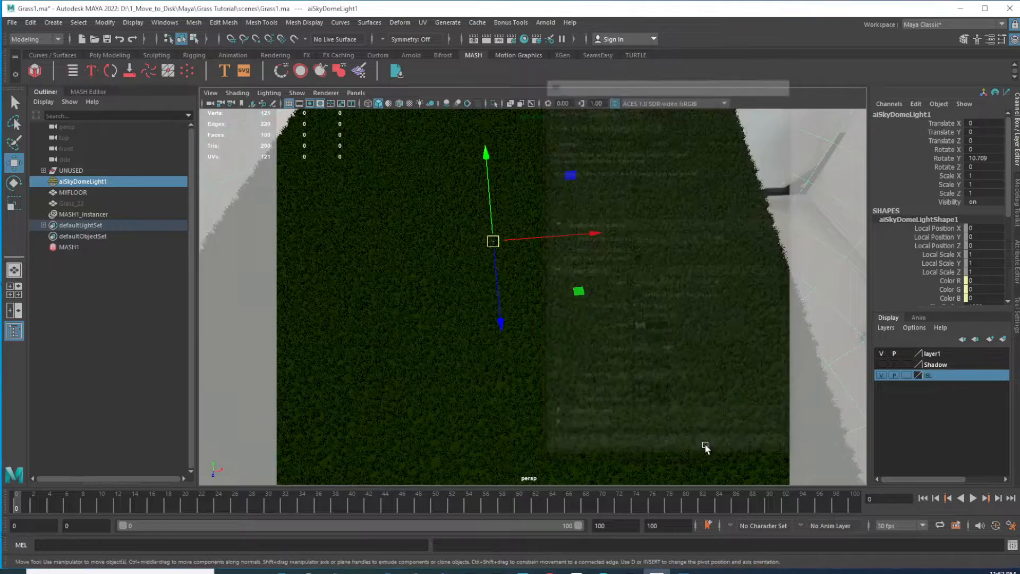
Enable the gate mask in the perspective view
drag(869, 282, 676, 271)
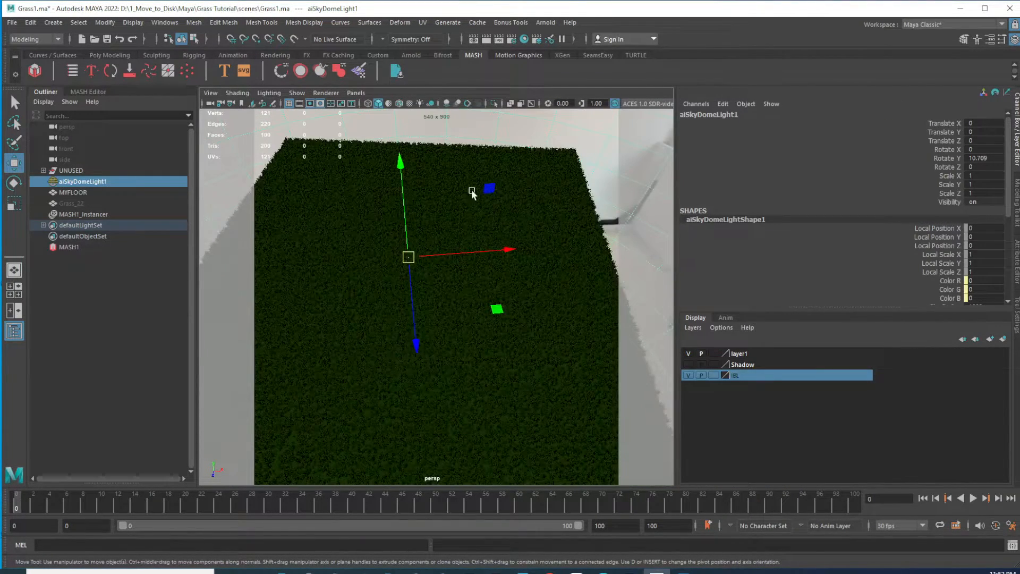
click(320, 105)
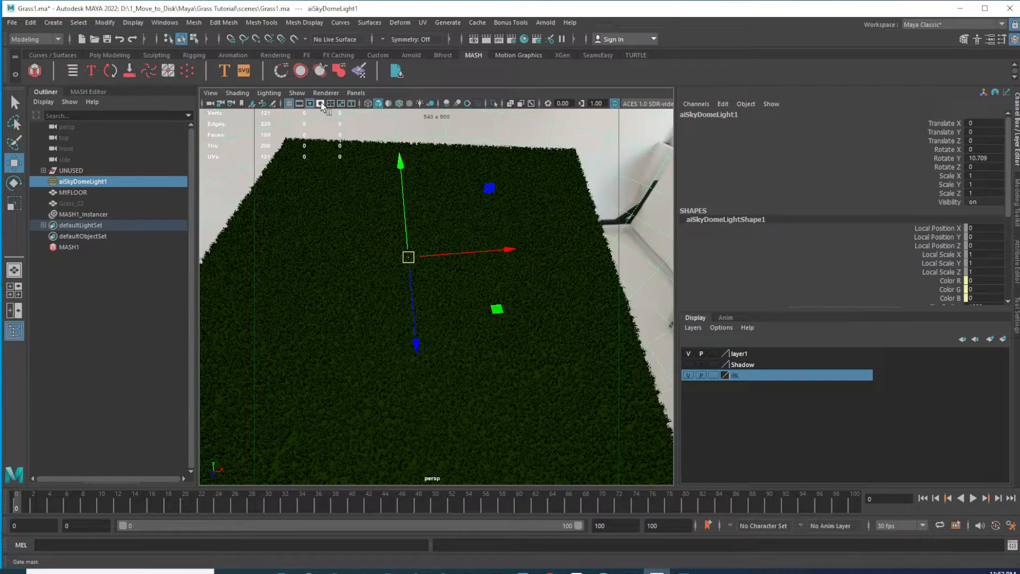
drag(676, 289, 562, 285)
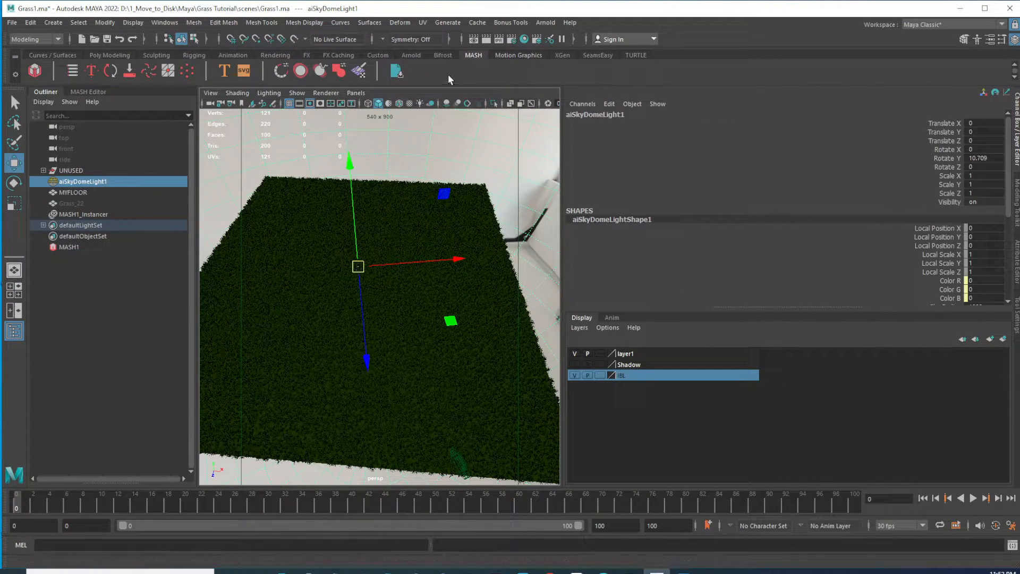
Set the render image height to 700 pixels
click(511, 39)
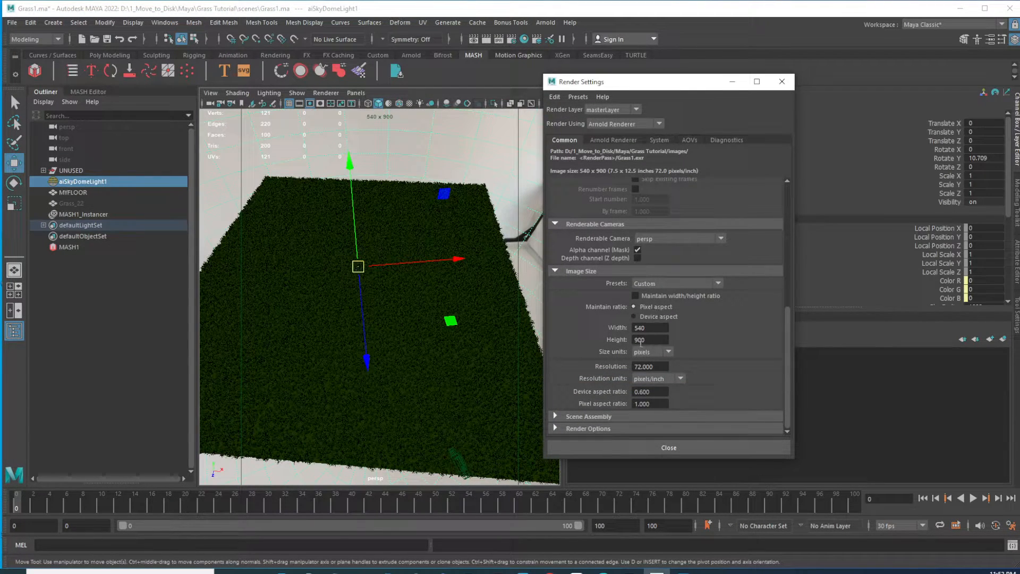
click(640, 341)
text(7)
key(Return)
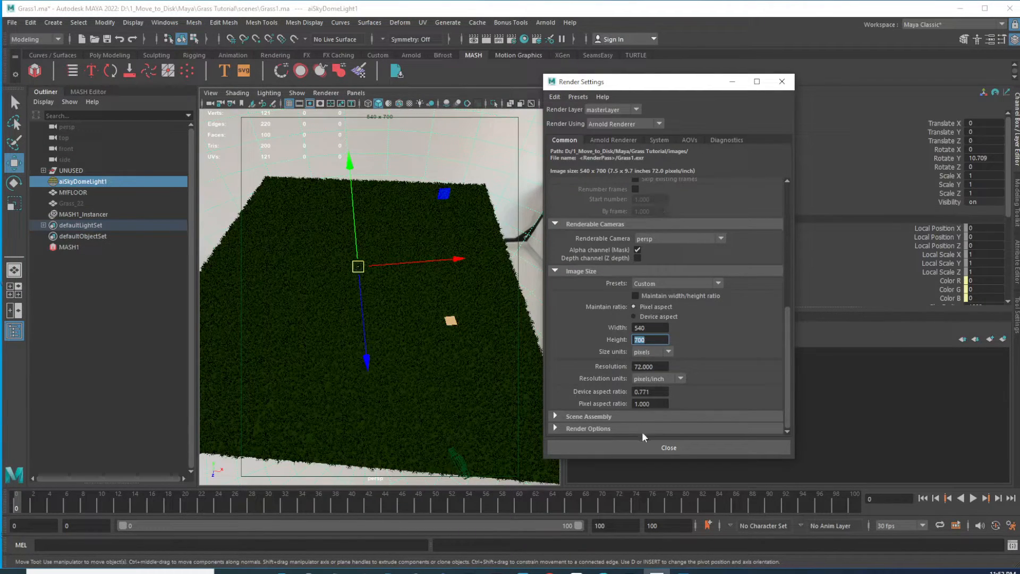
click(664, 447)
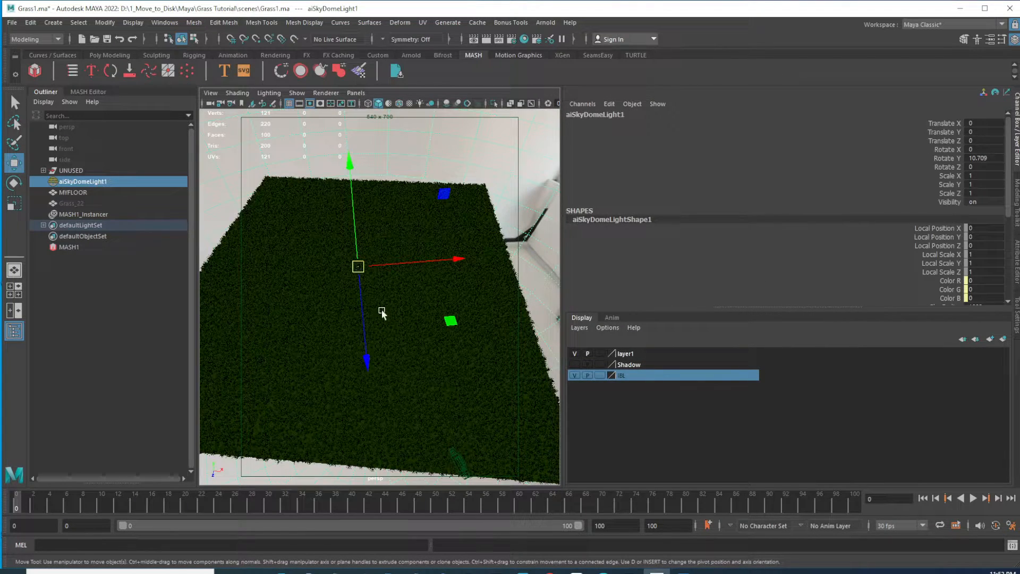
Render a close top-down view of the grass field with Arnold
alt+right_drag(377, 315, 409, 328)
alt+middle_drag(421, 333, 421, 305)
alt+drag(435, 330, 437, 355)
alt+right_drag(437, 355, 455, 370)
mouse_move(456, 371)
alt+mouse_down()
mouse_move(445, 362)
mouse_move(452, 367)
alt+mouse_up()
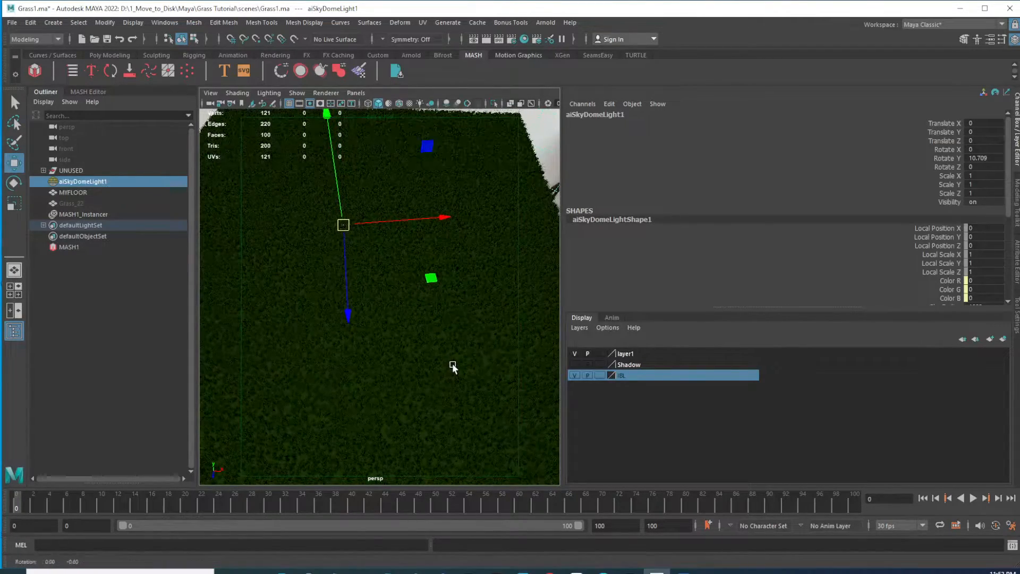
alt+right_drag(453, 367, 453, 364)
alt+drag(455, 353, 477, 356)
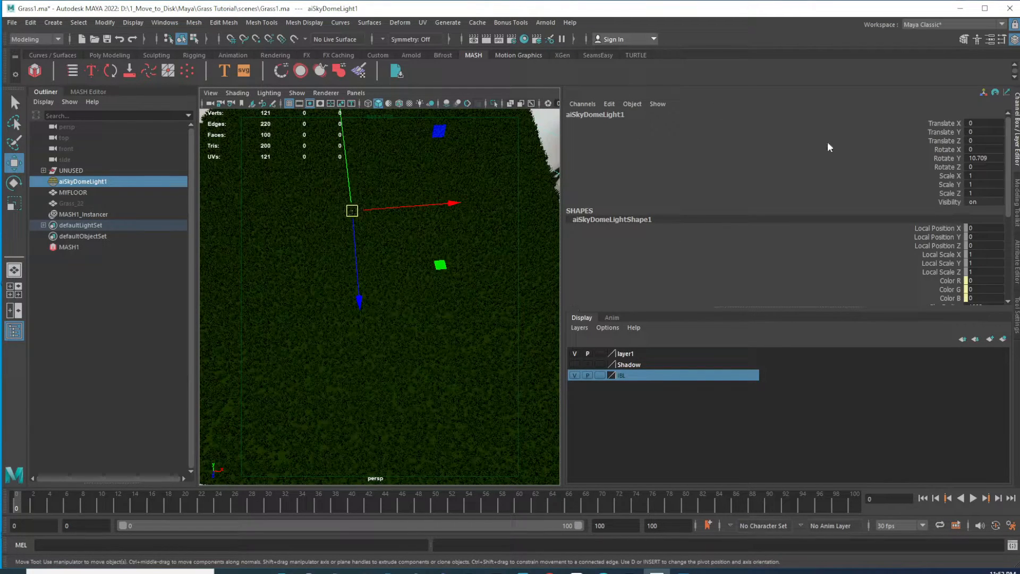
click(1016, 144)
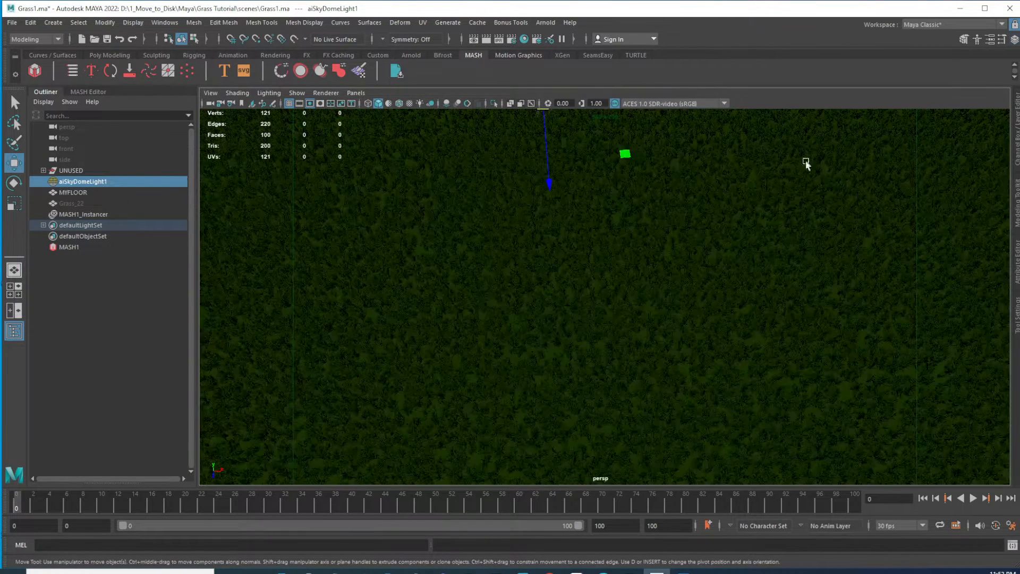
click(547, 24)
click(560, 41)
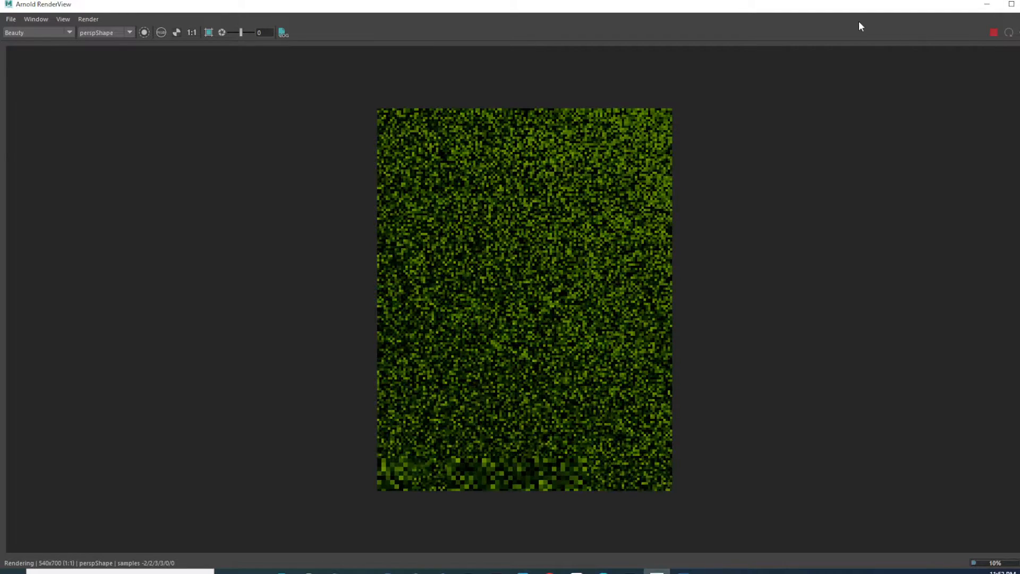
Reposition the Arnold RenderView window to inspect the render, then close it
drag(853, 11, 838, 34)
drag(1019, 65, 655, 173)
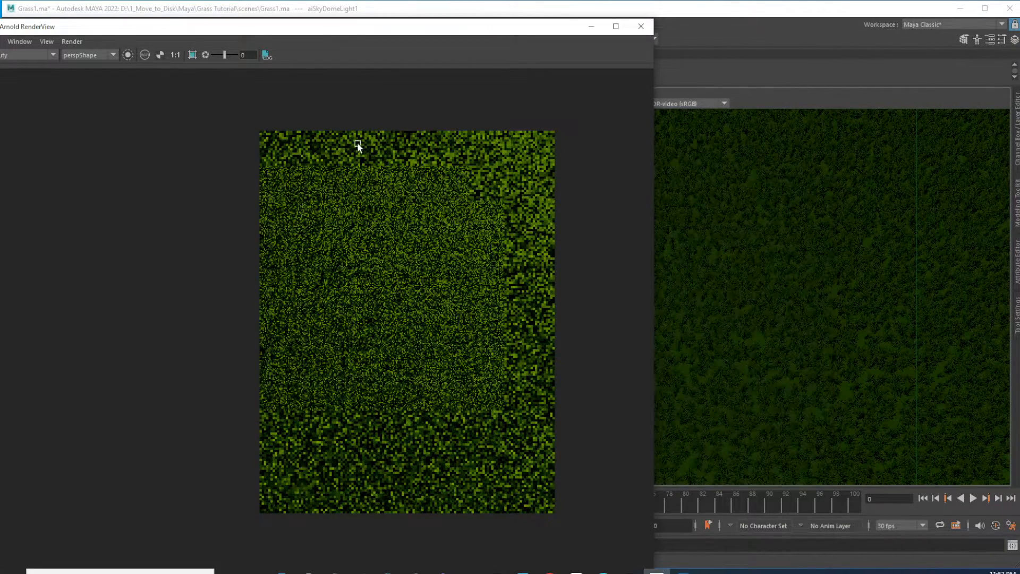
drag(29, 30, 238, 118)
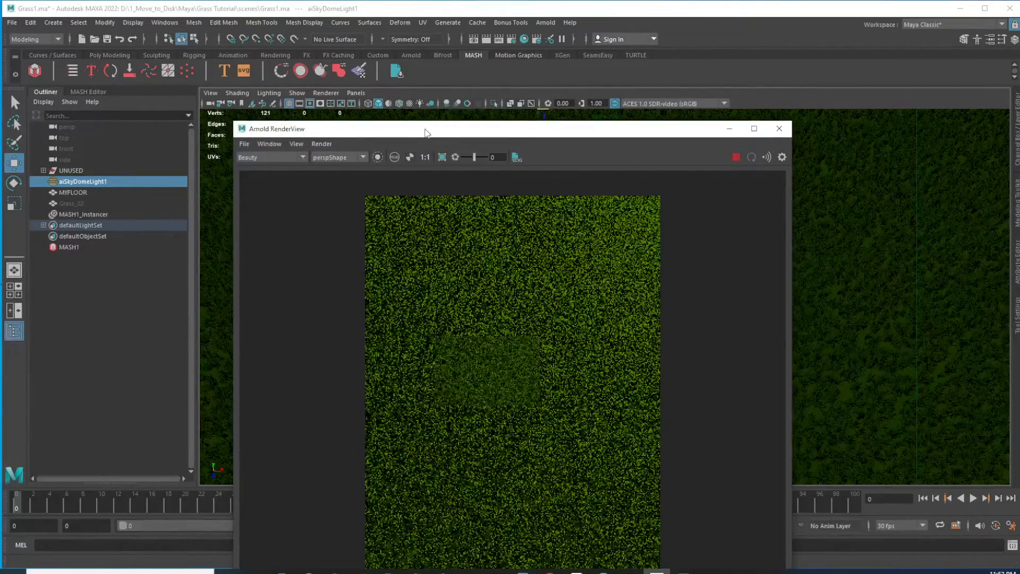
drag(427, 132, 390, 82)
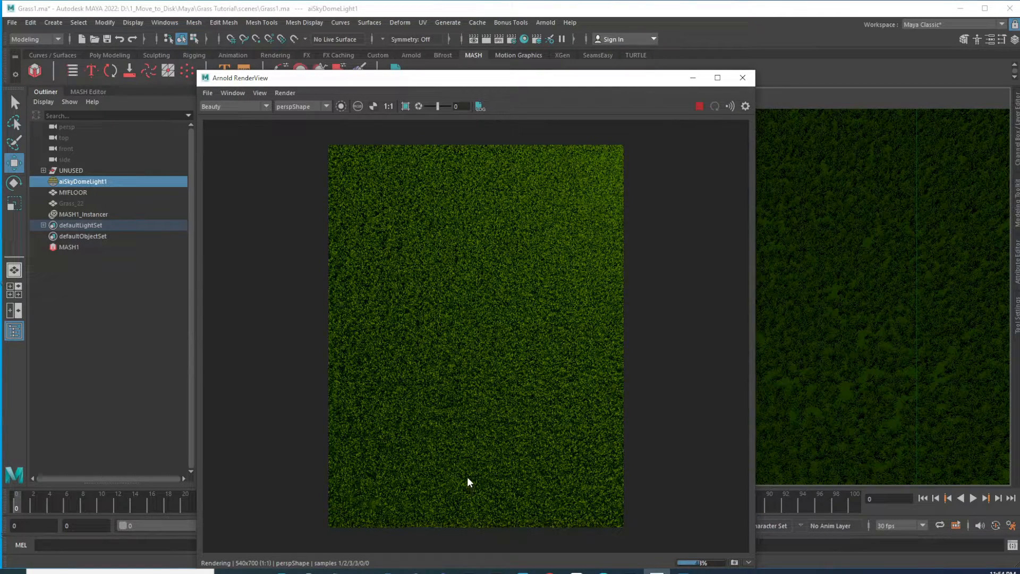
click(743, 78)
Render a low-angle view of the grass field's front edge with Arnold and inspect it
alt+drag(598, 403, 649, 407)
scroll(648, 407, up, 2)
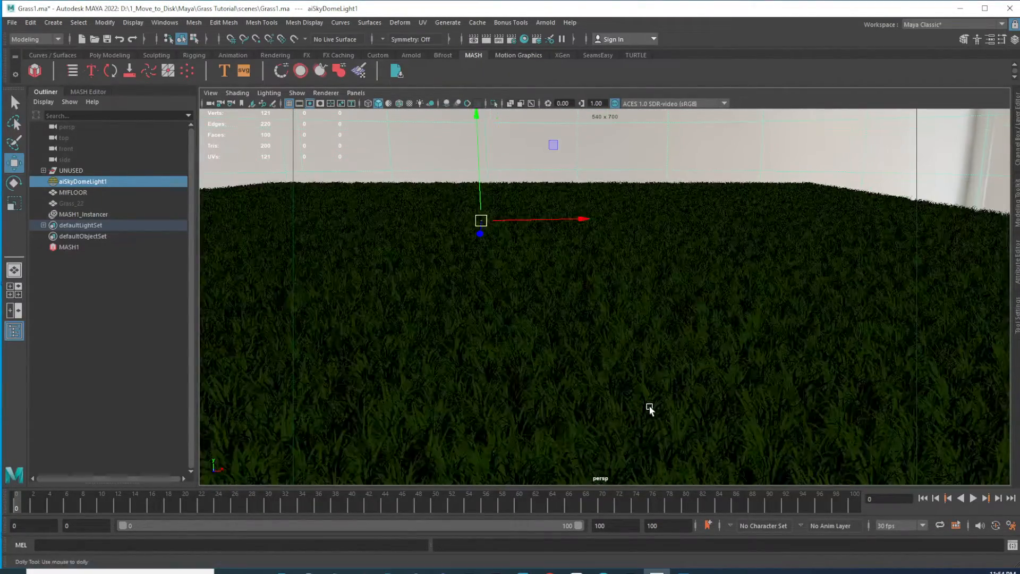
alt+right_drag(649, 408, 605, 369)
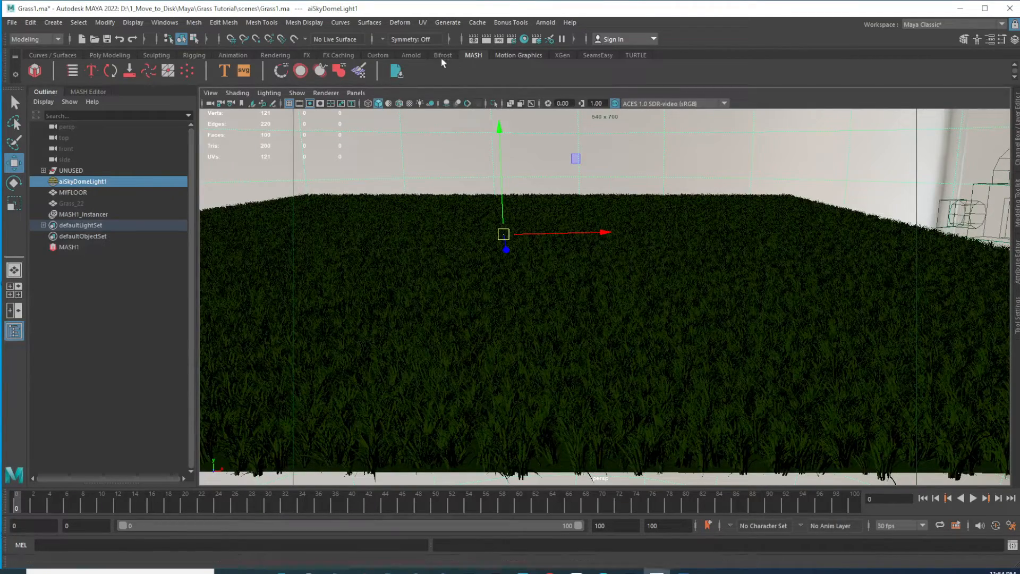
click(544, 23)
click(560, 46)
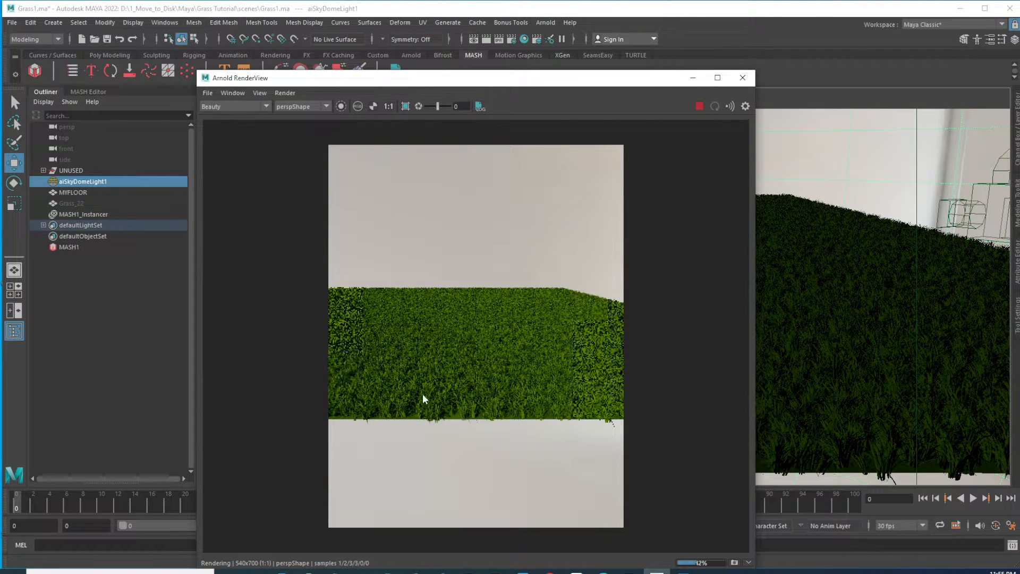
alt+right_drag(487, 407, 582, 461)
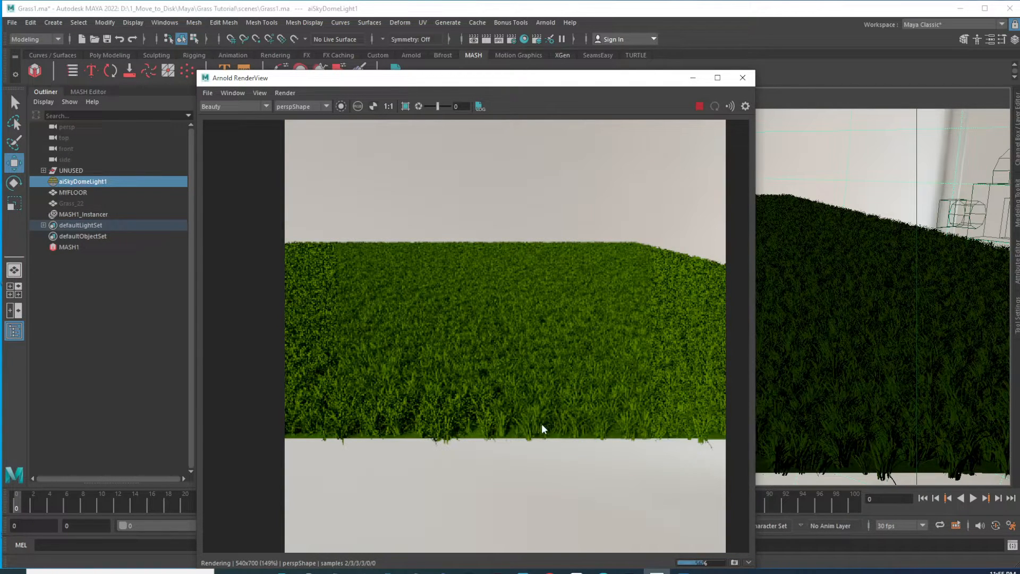
click(743, 77)
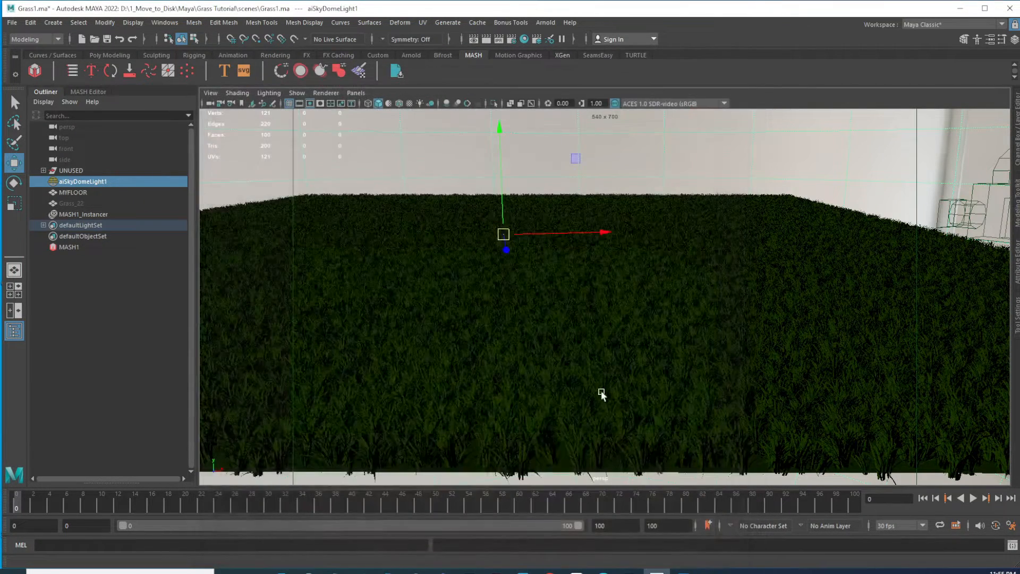
Set the MASH1 Distribute node's Number of Points to about 2094
alt+drag(721, 330, 555, 343)
click(510, 273)
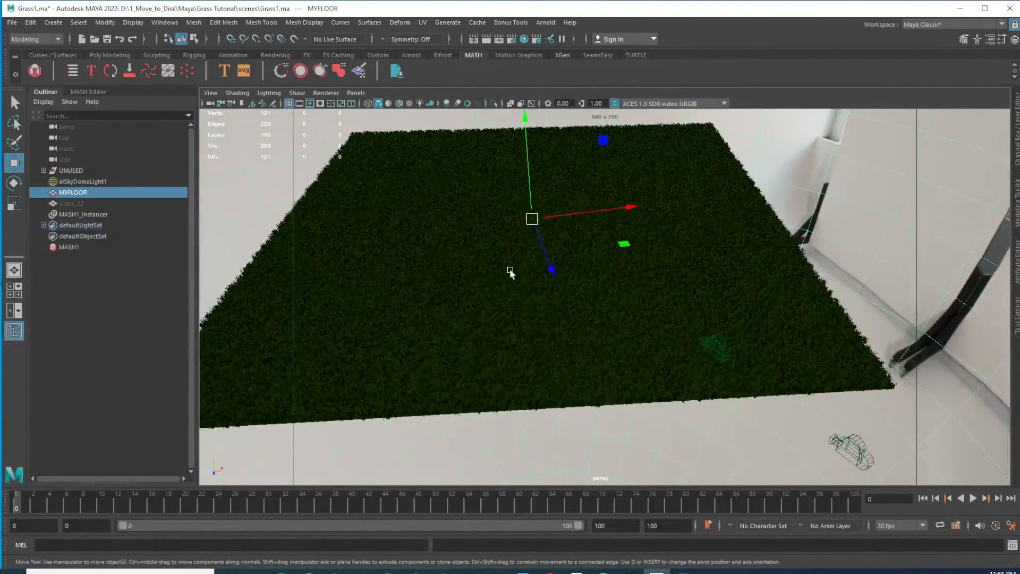
click(75, 247)
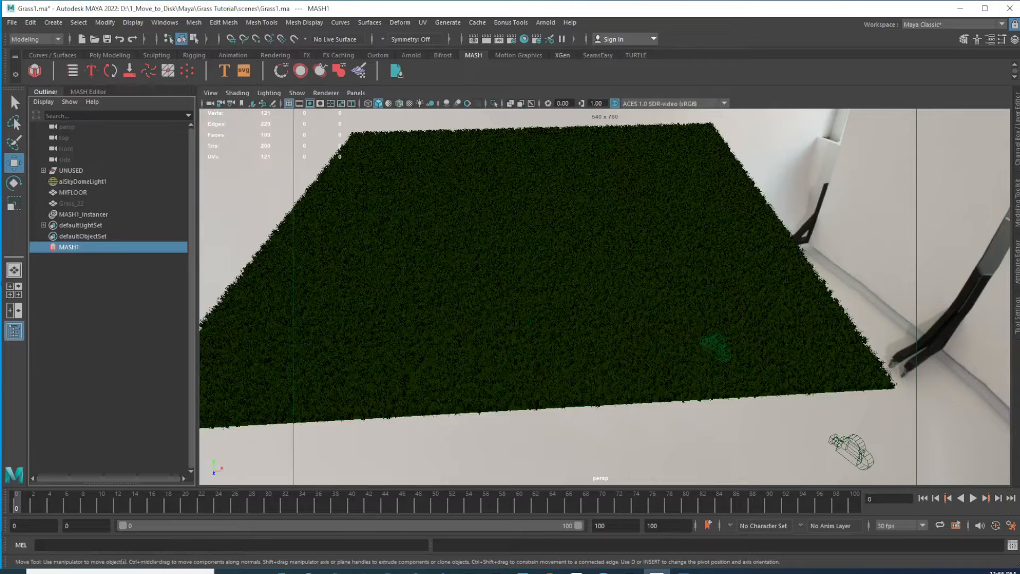
click(1016, 265)
click(888, 111)
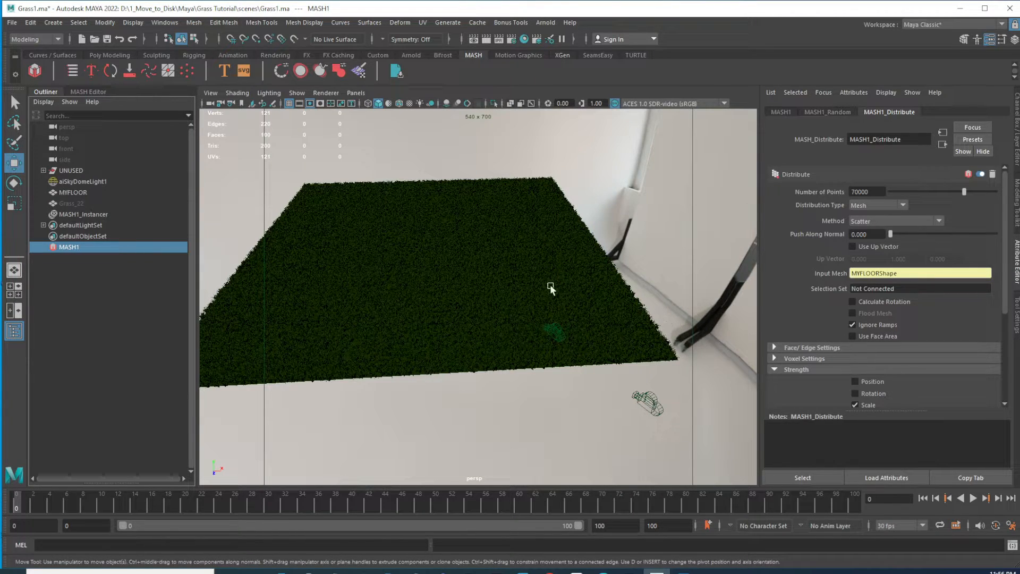
alt+drag(495, 248, 744, 260)
click(962, 192)
click(911, 191)
drag(907, 193, 892, 191)
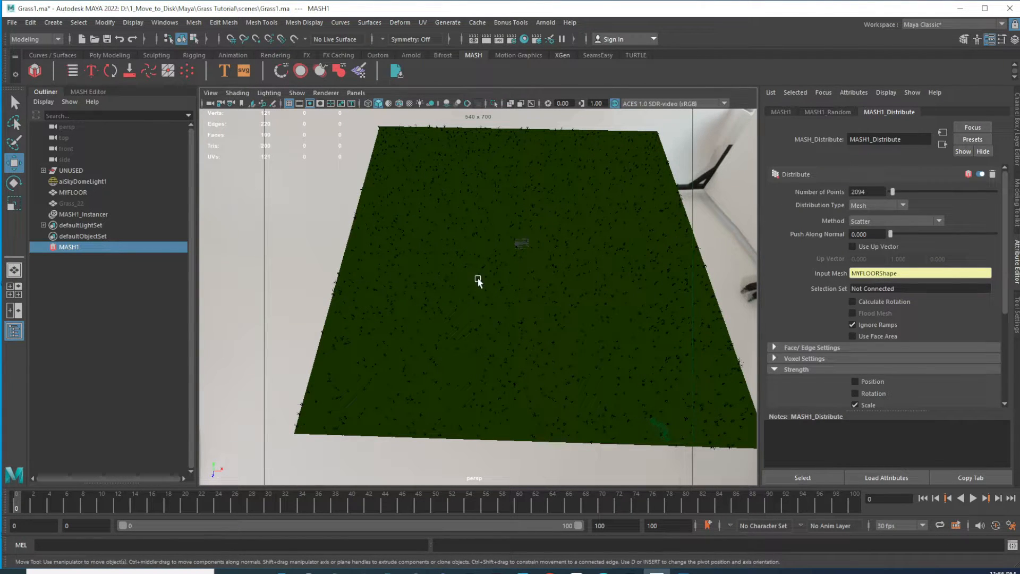
Select the Grass_22 source mesh and unhide it
alt+middle_drag(473, 270, 443, 290)
alt+right_drag(443, 290, 534, 305)
alt+middle_drag(574, 271, 497, 292)
mouse_move(462, 291)
alt+mouse_down()
mouse_move(480, 282)
mouse_move(481, 291)
alt+mouse_up()
alt+middle_drag(417, 301, 468, 290)
alt+right_drag(468, 290, 496, 293)
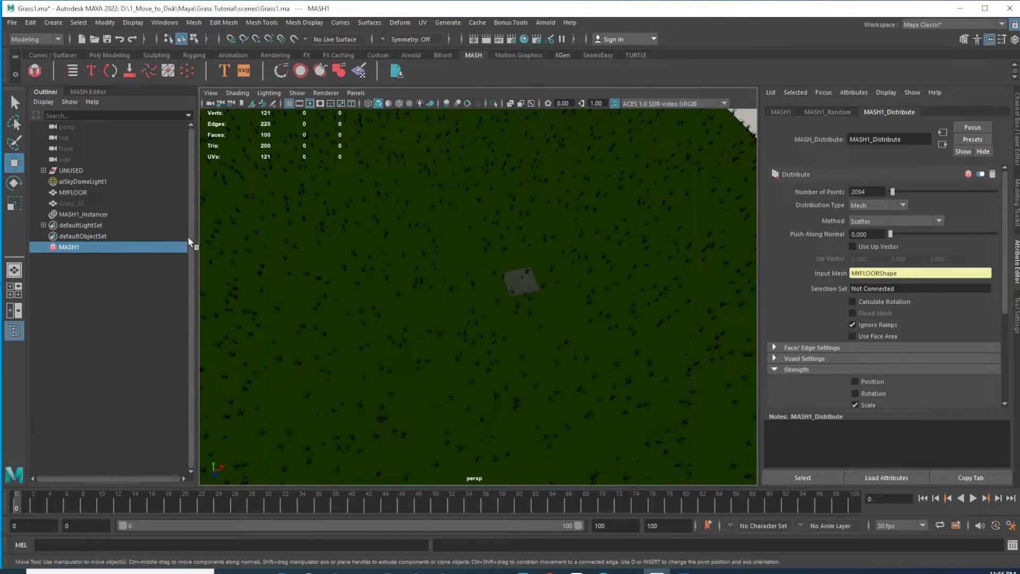
click(75, 202)
key(shift+h)
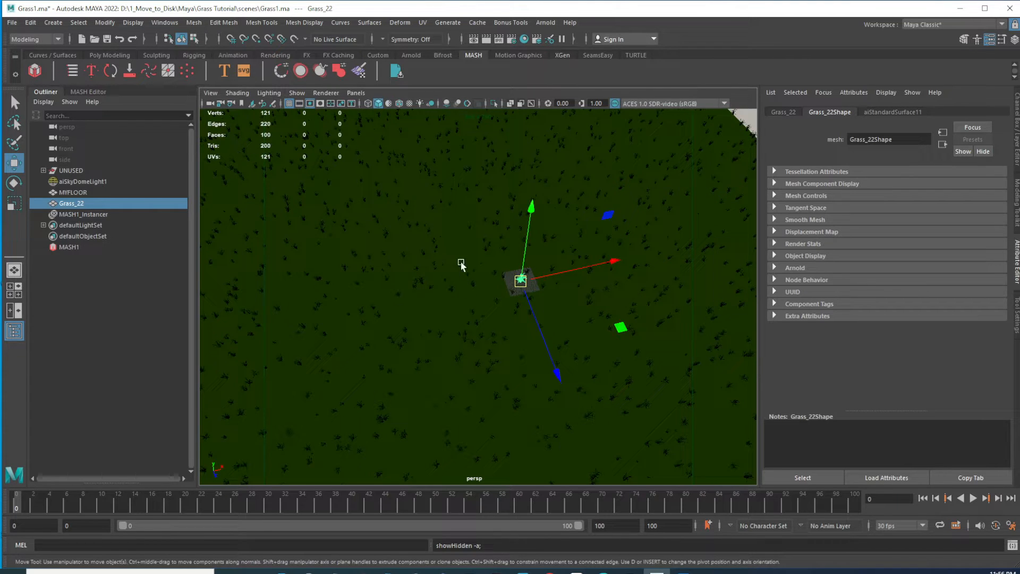
Examine the sparser grass scatter from close and low viewpoints
alt+right_drag(454, 263, 651, 384)
alt+middle_drag(659, 260, 494, 312)
alt+right_drag(470, 298, 583, 353)
alt+middle_drag(578, 235, 565, 303)
alt+drag(564, 305, 549, 290)
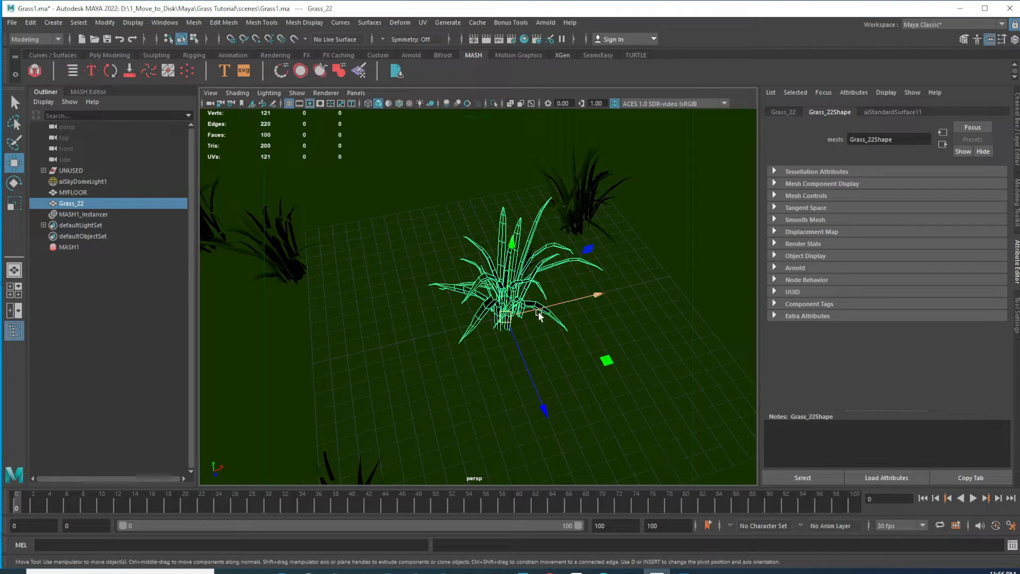
scroll(642, 378, down, 6)
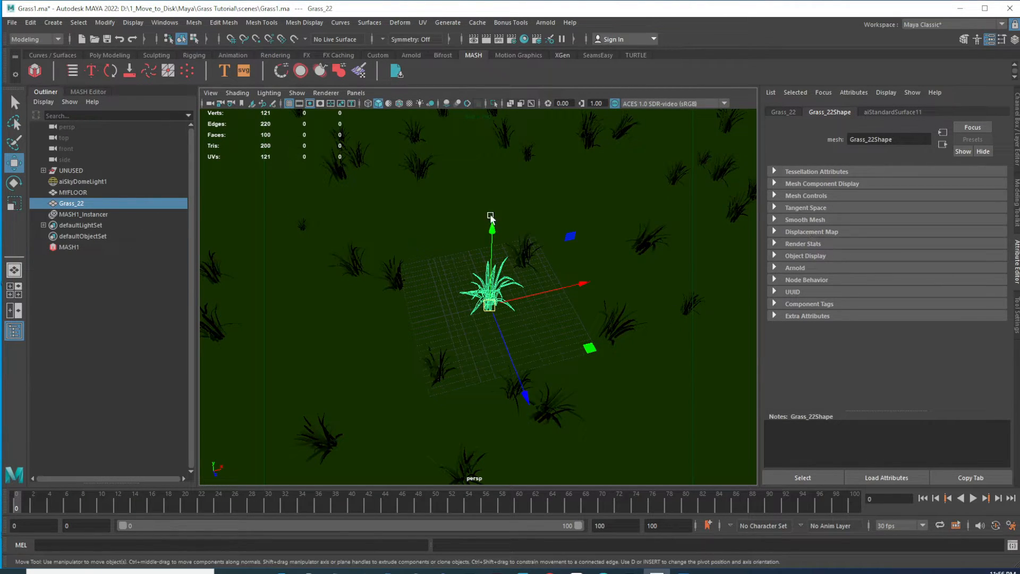
click(69, 248)
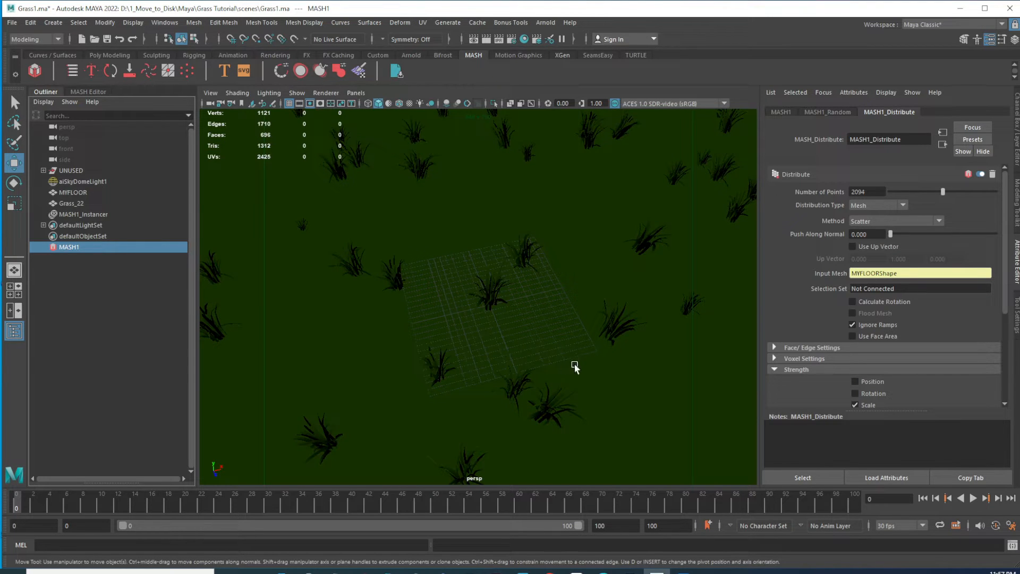
alt+right_drag(593, 366, 551, 341)
alt+drag(572, 381, 564, 359)
alt+right_drag(569, 364, 632, 401)
alt+drag(598, 381, 566, 377)
alt+middle_drag(568, 373, 574, 322)
alt+right_drag(578, 378, 542, 356)
alt+drag(549, 402, 563, 375)
alt+middle_drag(564, 375, 564, 329)
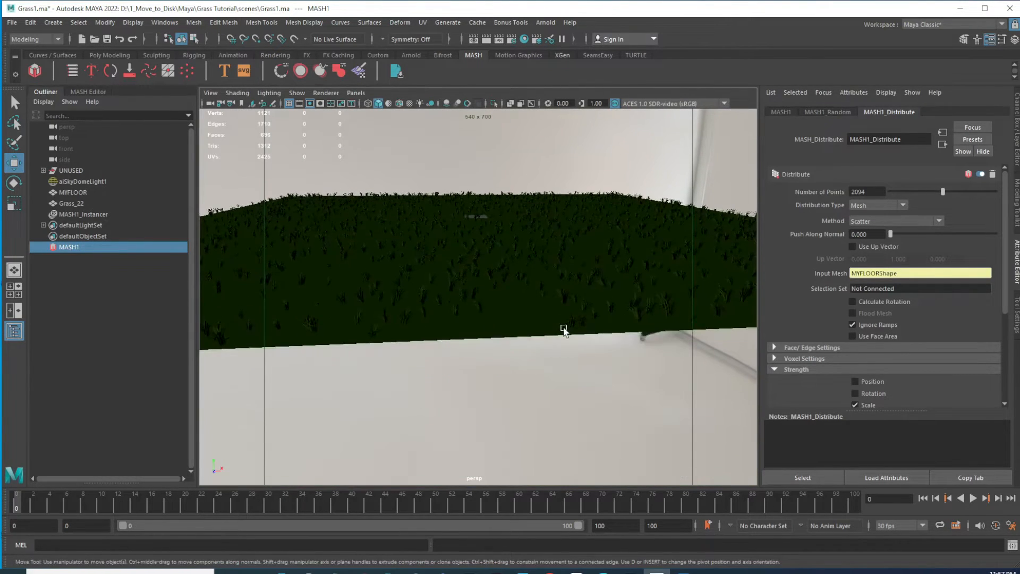
alt+drag(534, 287, 522, 305)
alt+right_drag(474, 305, 505, 343)
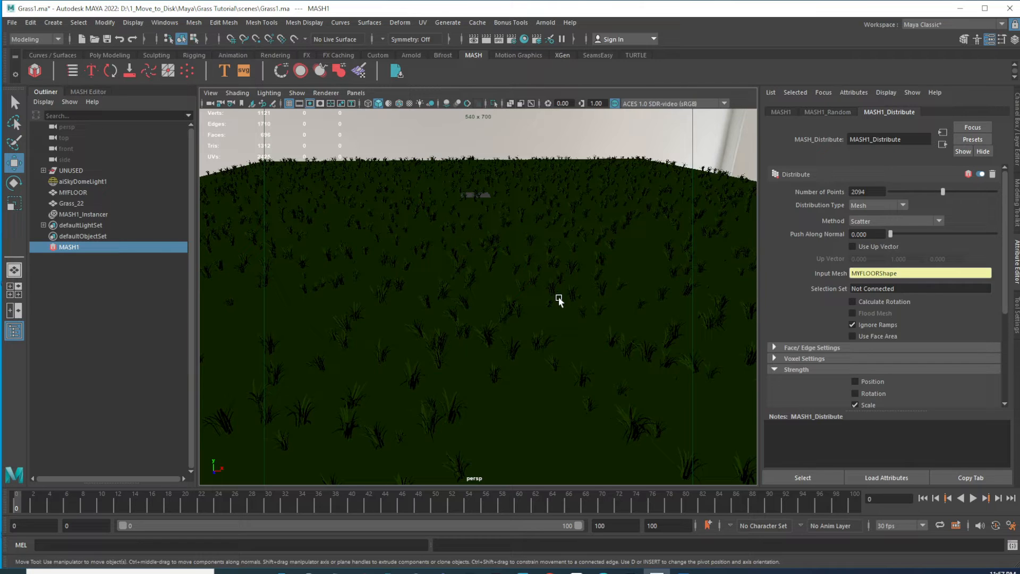
scroll(604, 324, down, 5)
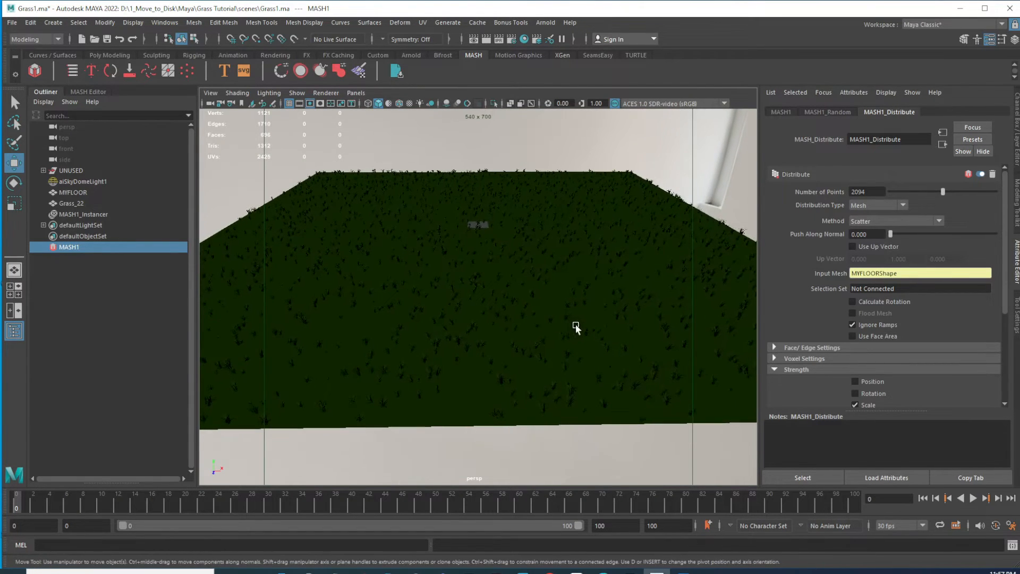
scroll(565, 355, up, 2)
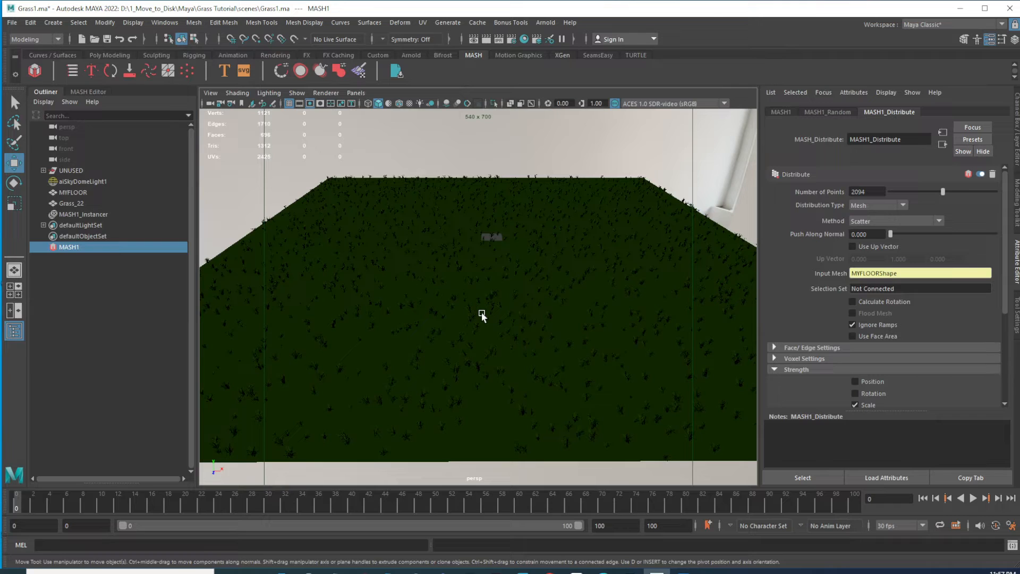
Inspect the grass scatter density across the whole floor from overhead and angled viewpoints
alt+drag(559, 222, 569, 293)
alt+drag(433, 269, 487, 273)
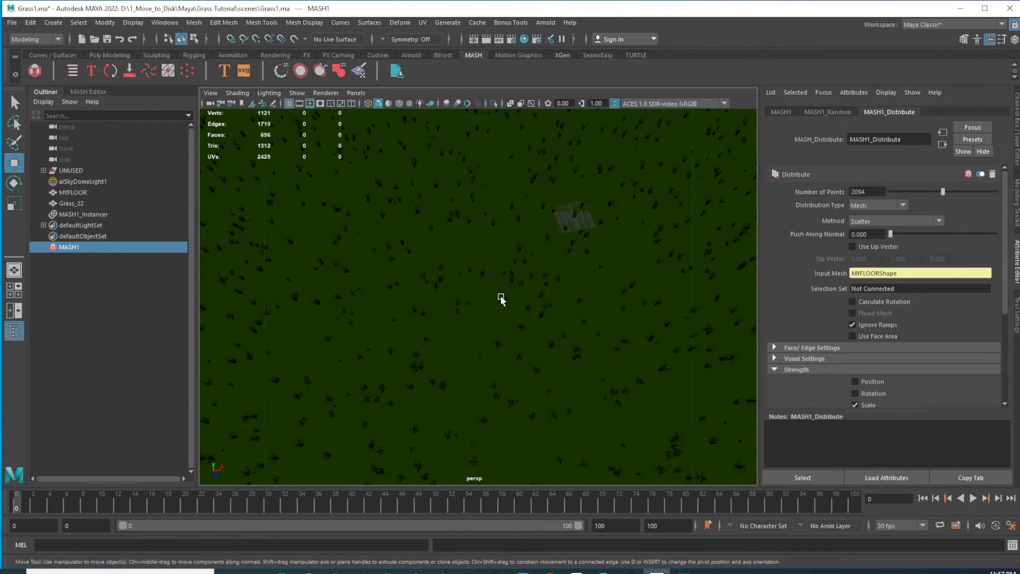
scroll(567, 355, down, 4)
alt+drag(571, 360, 545, 336)
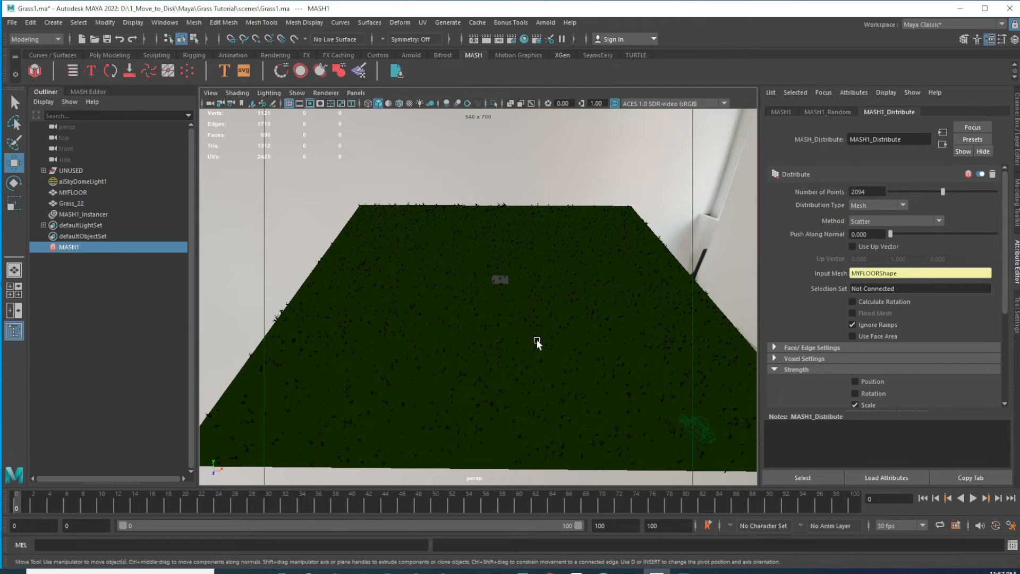
alt+right_drag(469, 323, 539, 359)
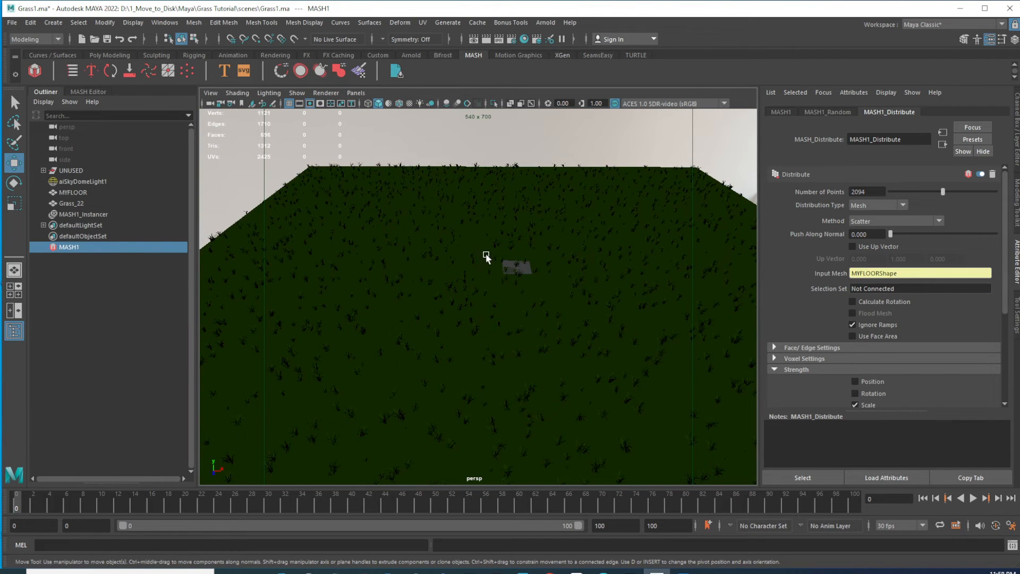
alt+right_drag(629, 368, 589, 342)
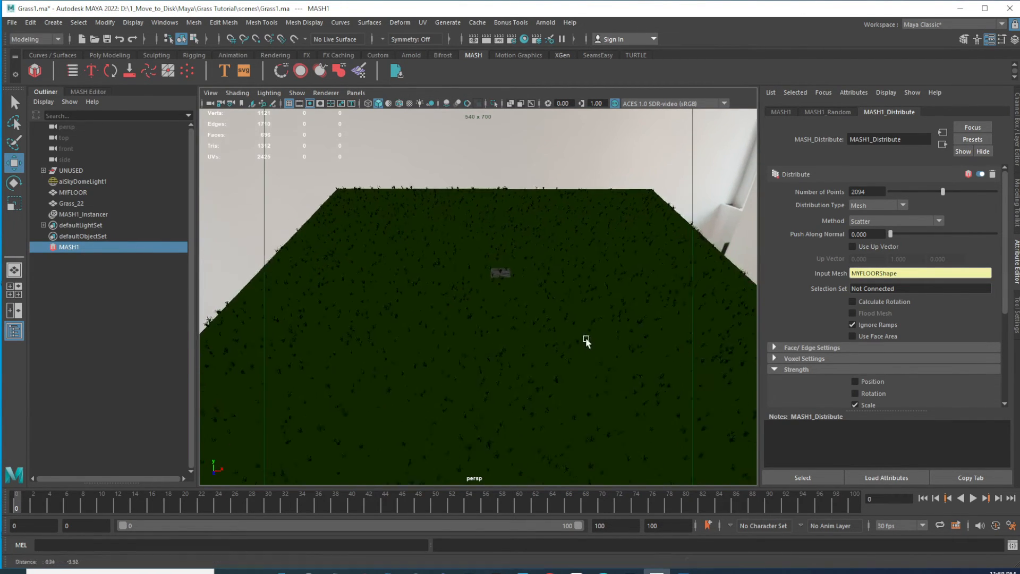
alt+middle_drag(589, 342, 577, 328)
alt+right_drag(629, 405, 557, 360)
alt+middle_drag(558, 359, 584, 379)
alt+right_drag(564, 359, 591, 374)
alt+middle_drag(578, 328, 570, 293)
alt+drag(570, 293, 603, 330)
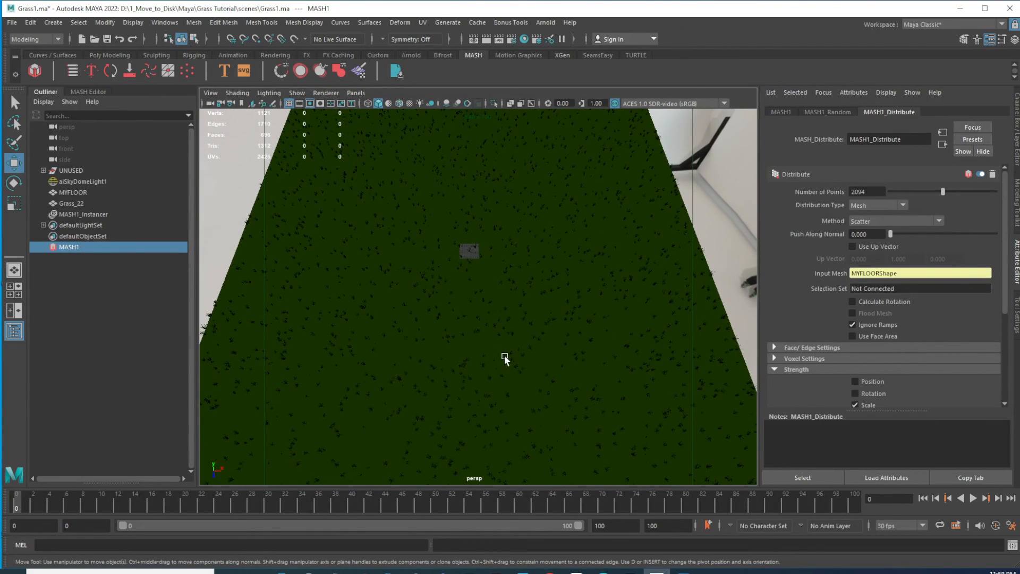
alt+drag(502, 352, 519, 345)
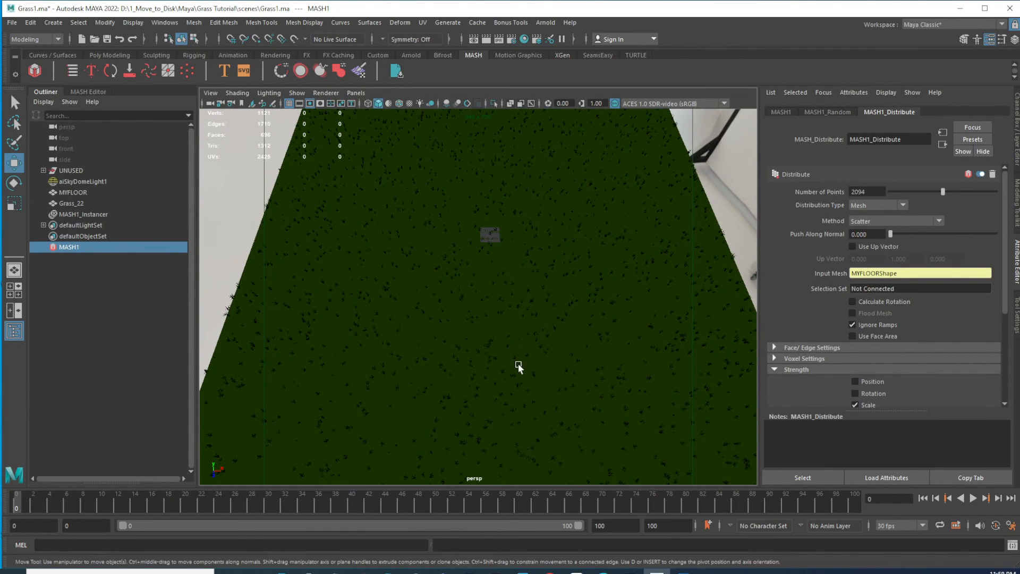